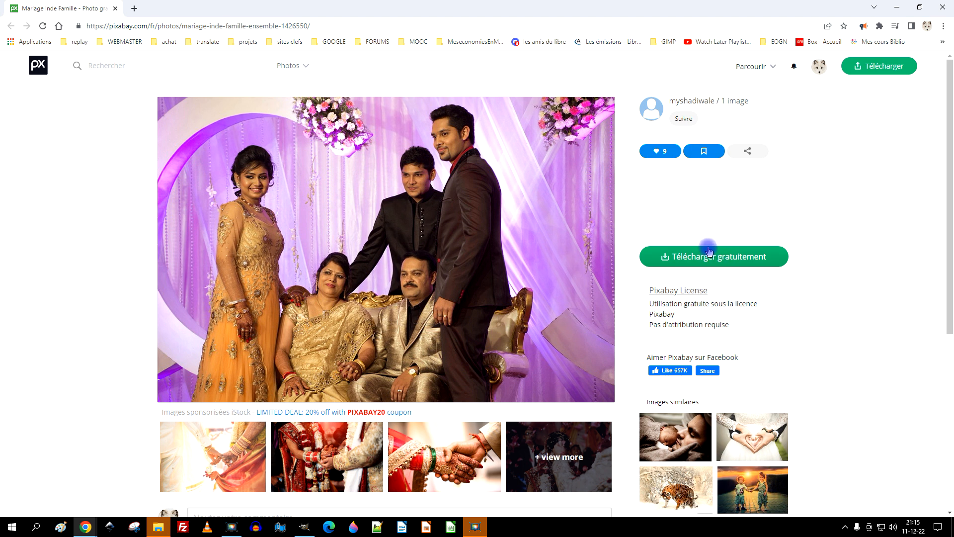
Step: Like the wedding family photo on Pixabay and open its 1280×854 version
left_click(664, 153)
left_click(720, 266)
left_click(671, 316)
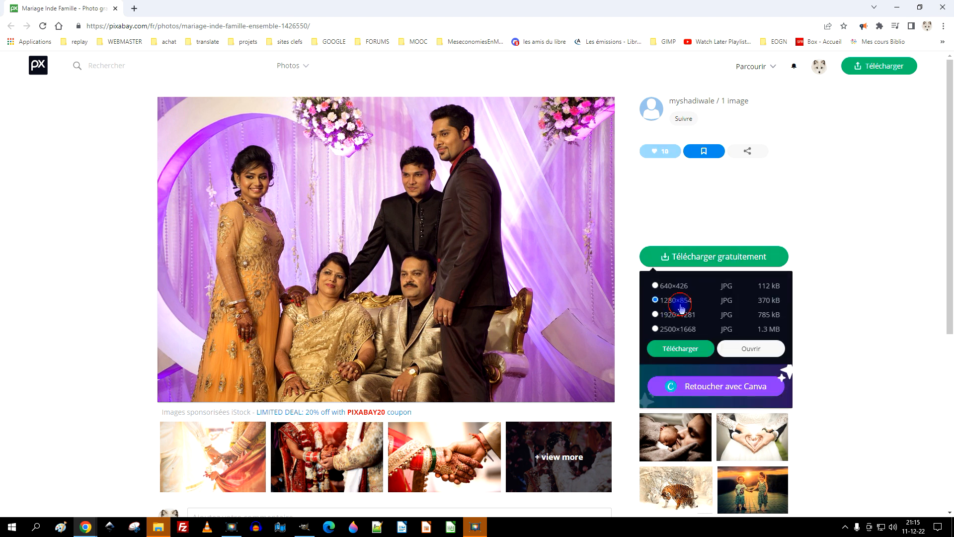
left_click(750, 349)
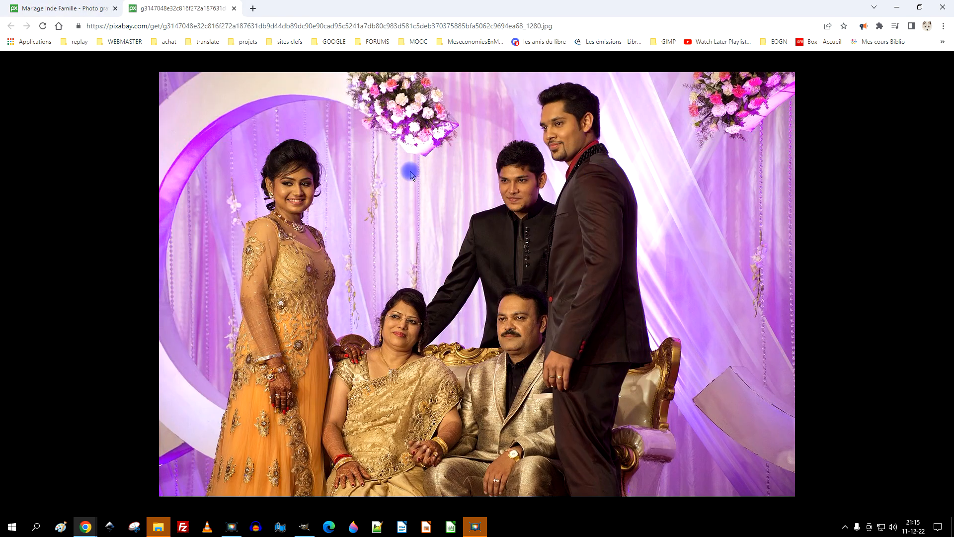
Step: Copy the opened photo, switch to GIMP and paste it as a new image
right_click(410, 174)
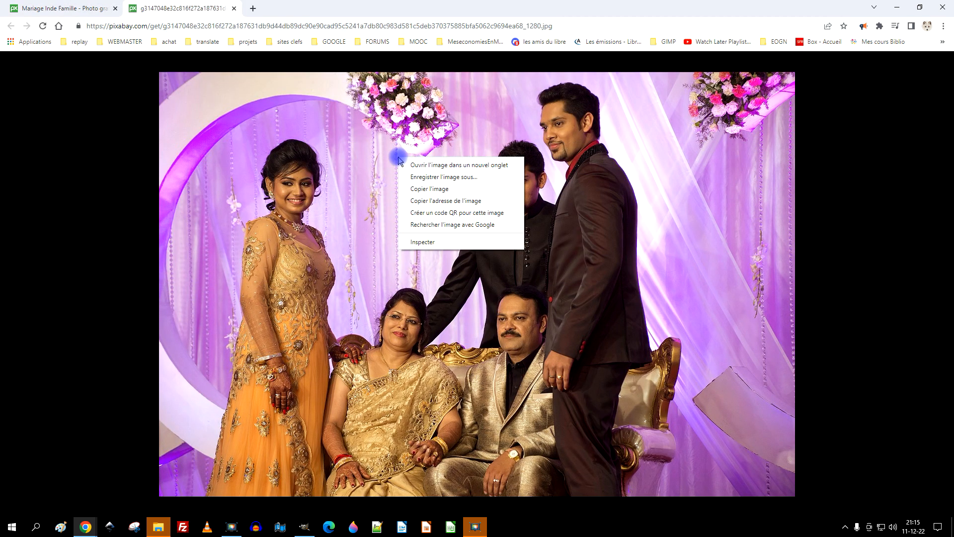
left_click(463, 190)
left_click(305, 527)
left_click(38, 18)
mouse_move(124, 142)
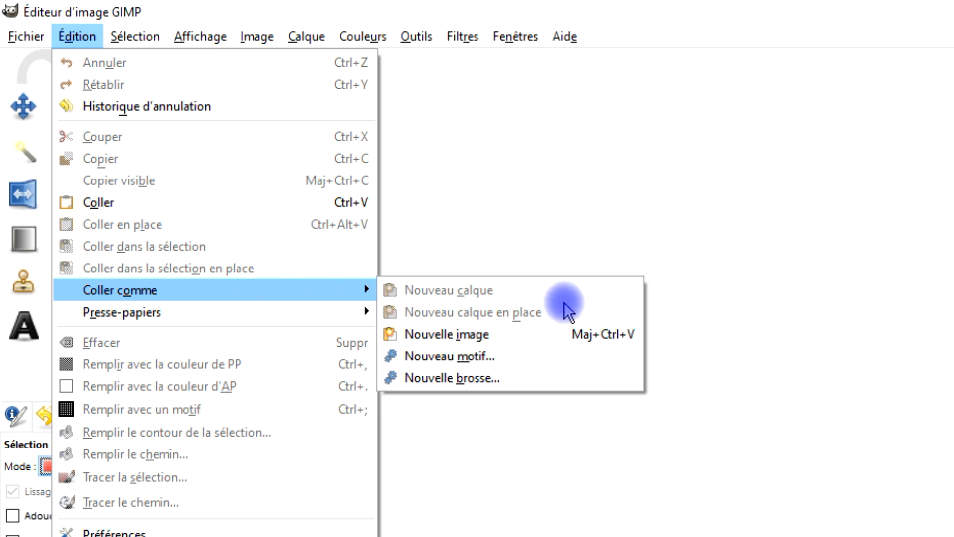
left_click(141, 203)
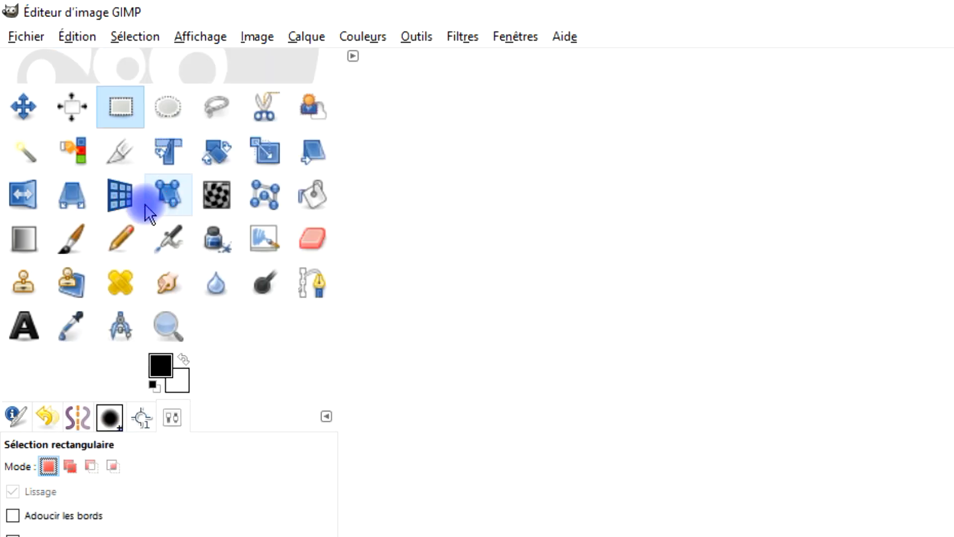
left_click_drag(867, 427, 824, 314)
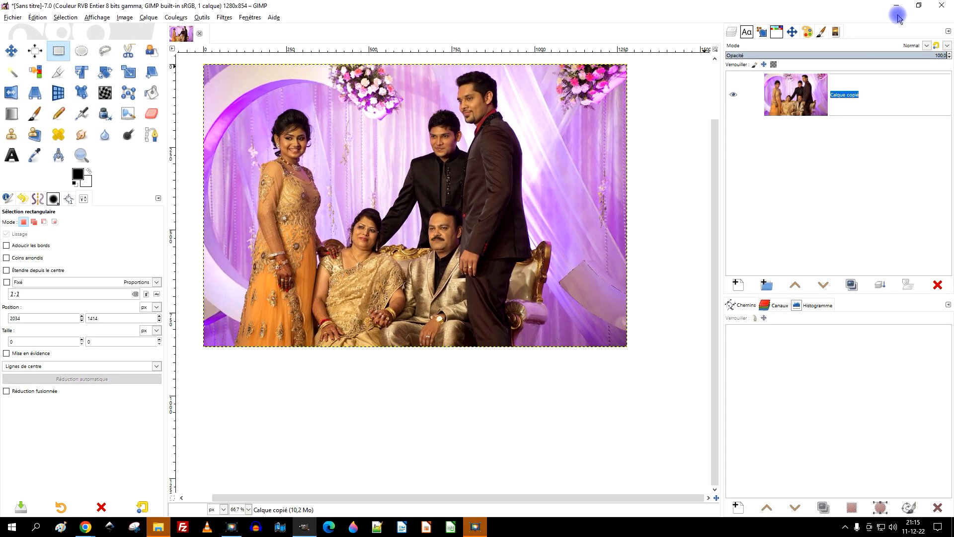
Step: Rename the pasted layer as original
double_click(852, 95)
key("ctrl+a")
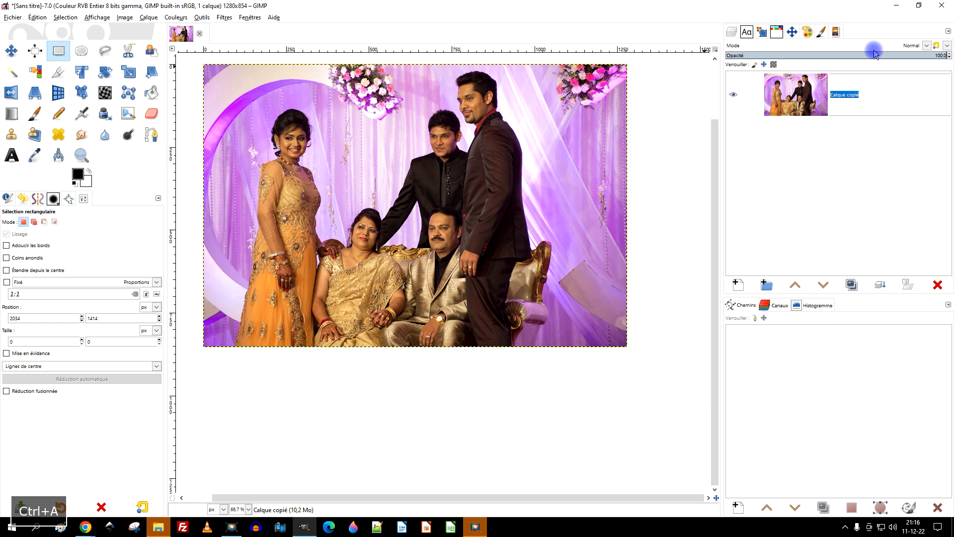
type("original")
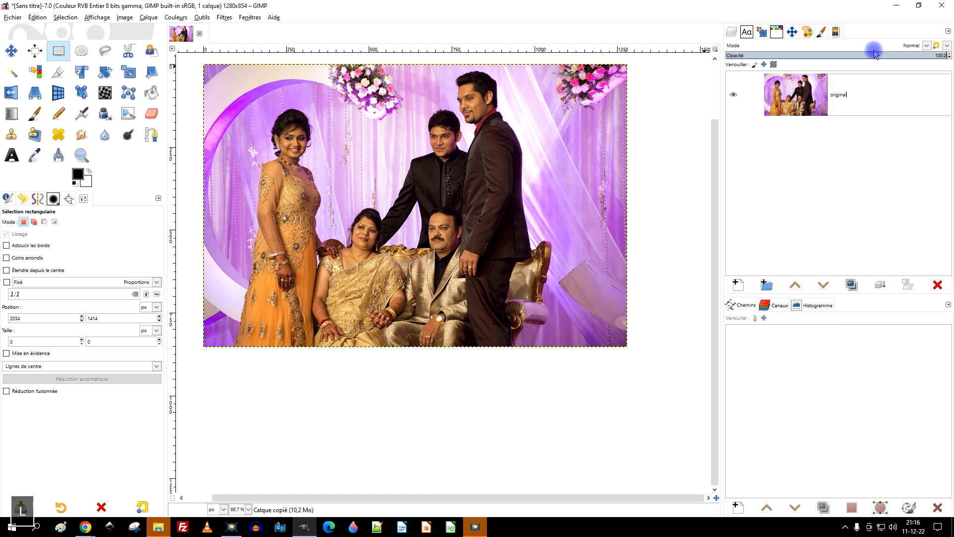
key("Return")
Step: Duplicate the original layer and name the copy marié
left_click(853, 286)
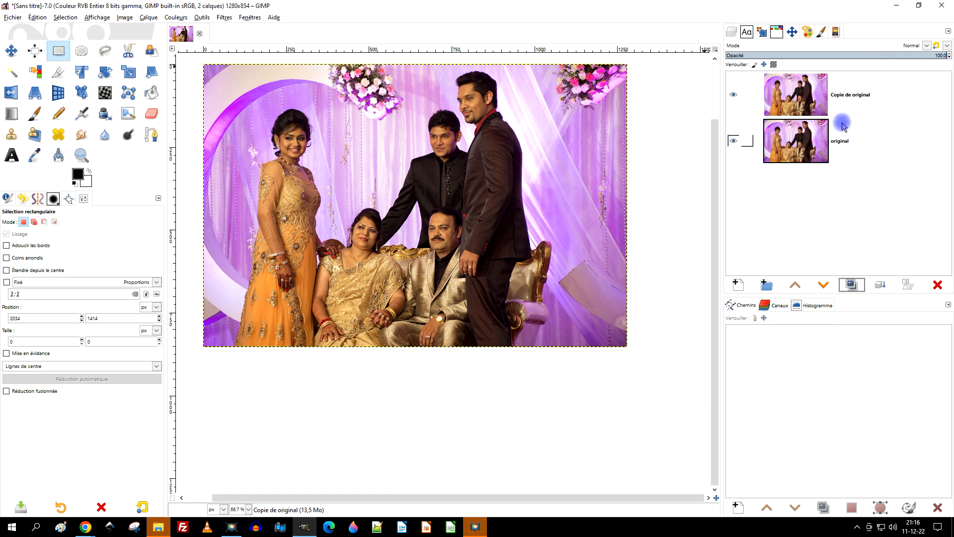
double_click(889, 85)
type("m")
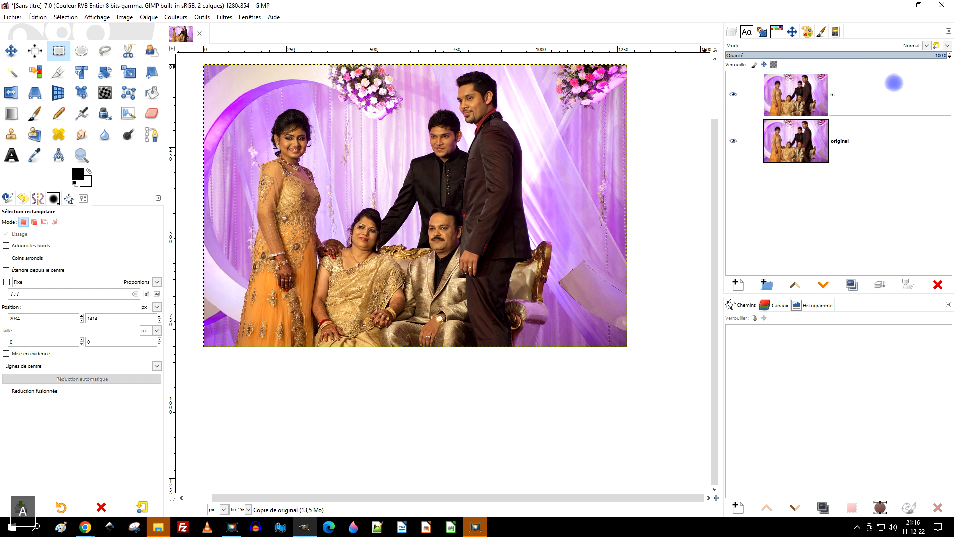
type("arié")
key("Return")
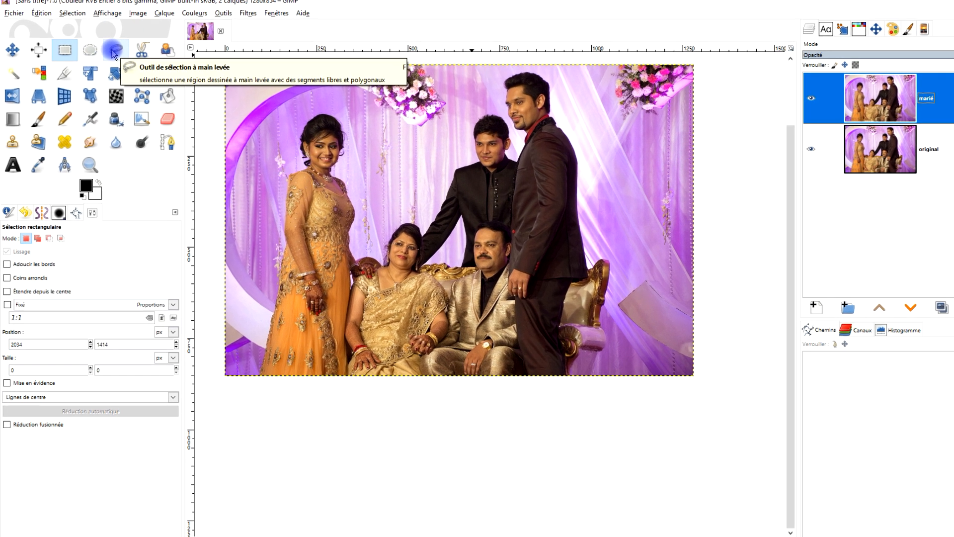
Step: With the Free Select tool, trace from the standing woman's outer shoulder up around her hair and down to her neck
left_click(102, 52)
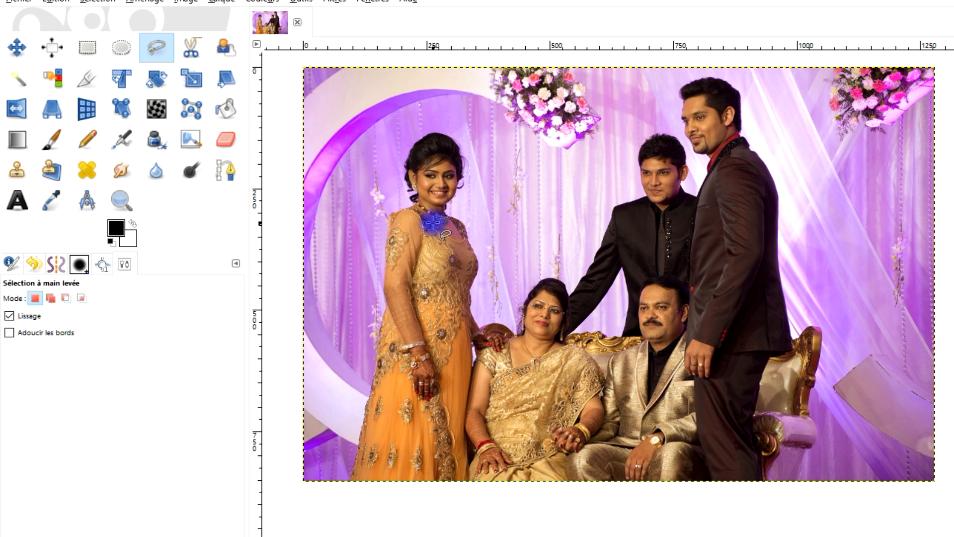
scroll(434, 223, "up", 6)
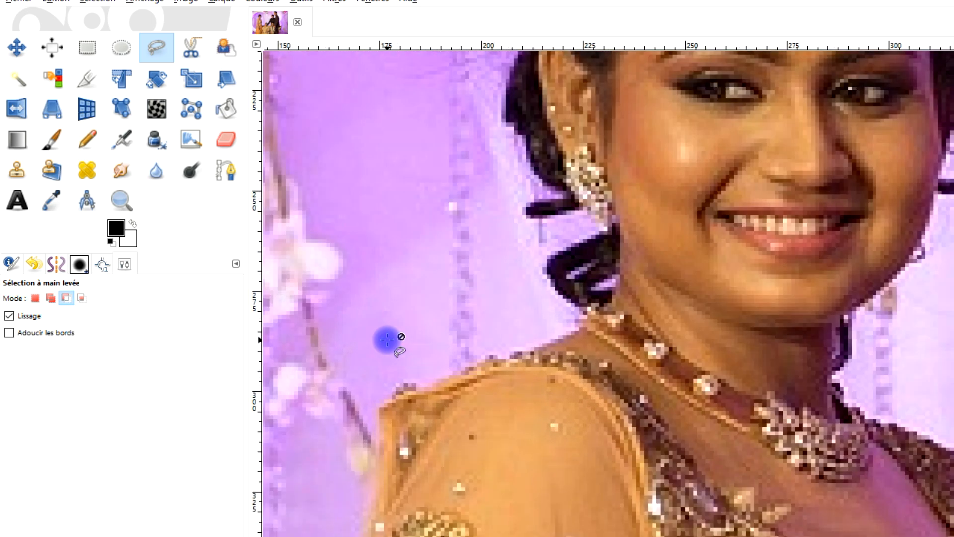
mouse_move(378, 400)
left_mouse_down()
mouse_move(396, 383)
mouse_move(432, 378)
left_mouse_up()
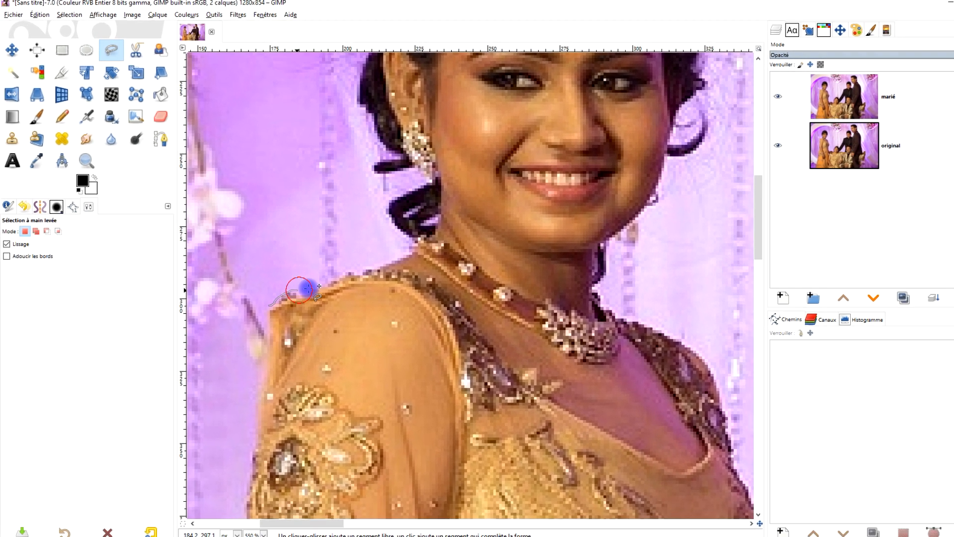
left_click_drag(307, 289, 371, 246)
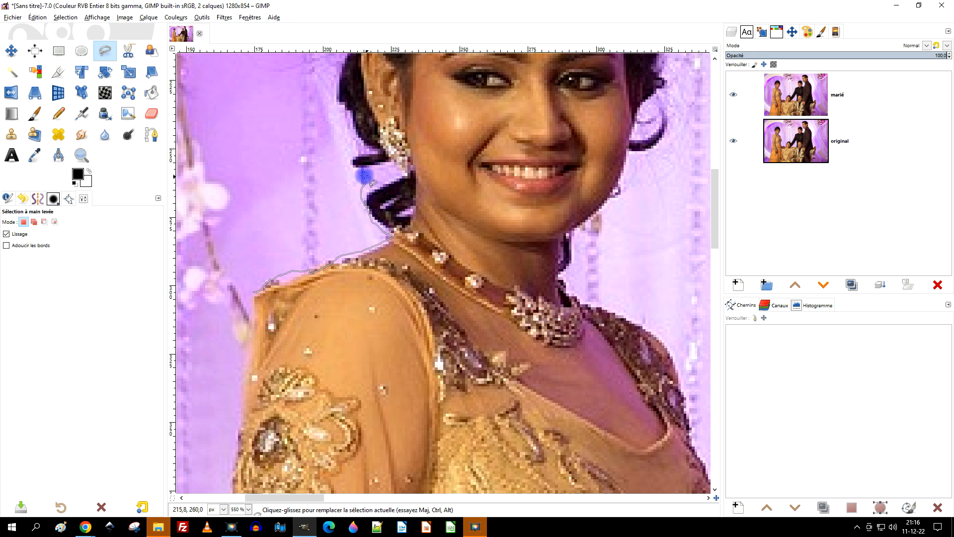
mouse_move(396, 88)
left_mouse_down()
mouse_move(413, 347)
mouse_move(358, 343)
mouse_move(353, 247)
mouse_move(392, 172)
left_mouse_up()
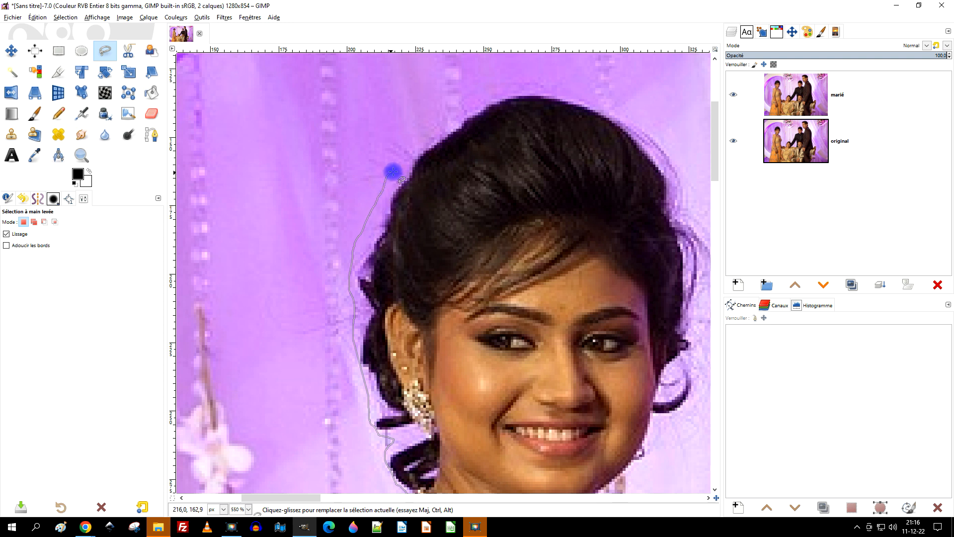
mouse_move(536, 187)
left_mouse_down()
mouse_move(306, 311)
mouse_move(257, 221)
mouse_move(329, 238)
left_mouse_up()
mouse_move(400, 279)
left_mouse_down()
mouse_move(427, 326)
mouse_move(441, 387)
mouse_move(398, 194)
mouse_move(417, 169)
mouse_move(430, 213)
mouse_move(401, 285)
mouse_move(398, 328)
mouse_move(385, 352)
mouse_move(311, 381)
left_mouse_up()
mouse_move(394, 313)
left_mouse_down()
mouse_move(478, 255)
mouse_move(454, 302)
left_mouse_up()
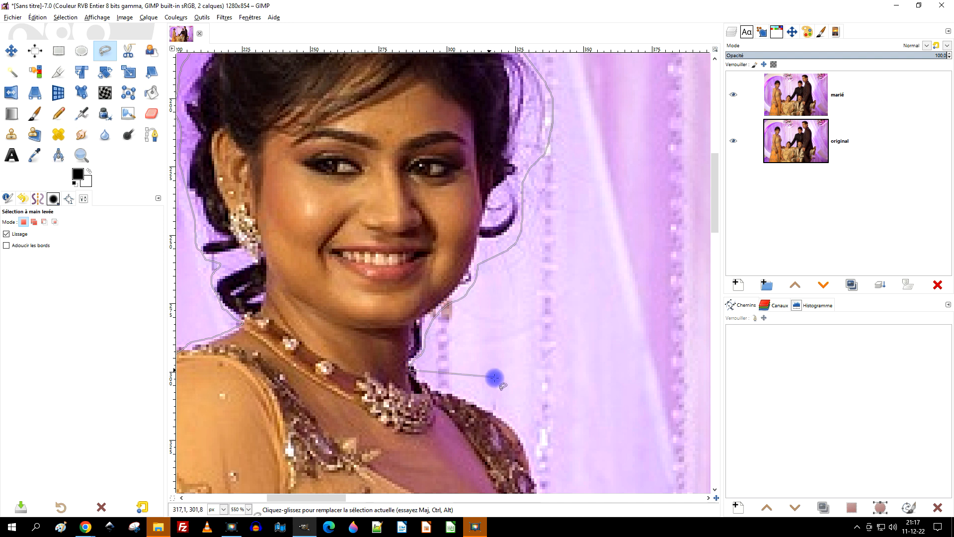
Step: Continue the freehand outline down her other shoulder and torso and around her hand on the seated woman's shoulder
mouse_move(496, 378)
left_mouse_down()
mouse_move(399, 343)
mouse_move(253, 223)
left_mouse_up()
left_click_drag(182, 223, 235, 247)
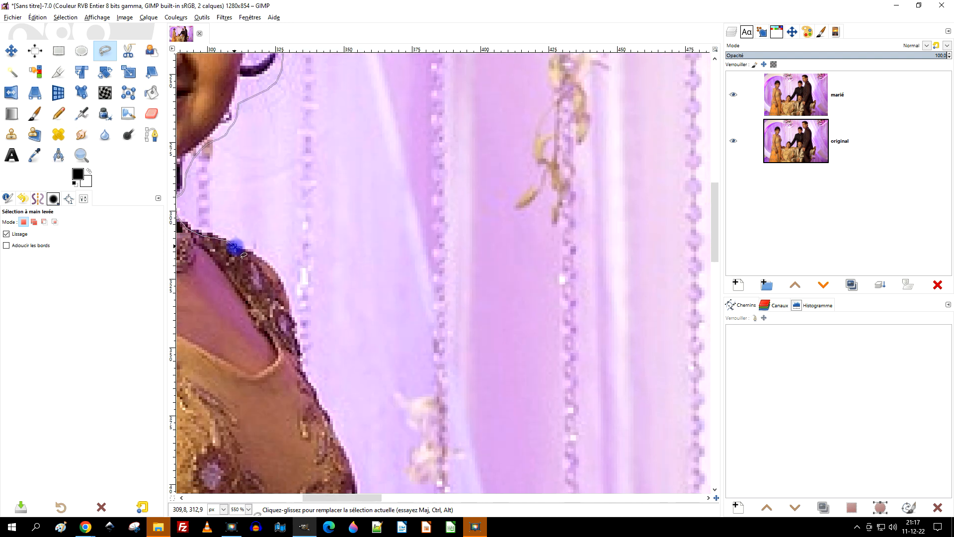
mouse_move(287, 308)
left_mouse_down()
mouse_move(387, 238)
mouse_move(469, 209)
mouse_move(477, 248)
mouse_move(534, 323)
mouse_move(275, 55)
mouse_move(337, 86)
mouse_move(290, 196)
mouse_move(310, 304)
mouse_move(298, 320)
mouse_move(277, 266)
mouse_move(301, 193)
mouse_move(288, 123)
mouse_move(305, 135)
left_mouse_up()
left_click_drag(289, 102, 333, 230)
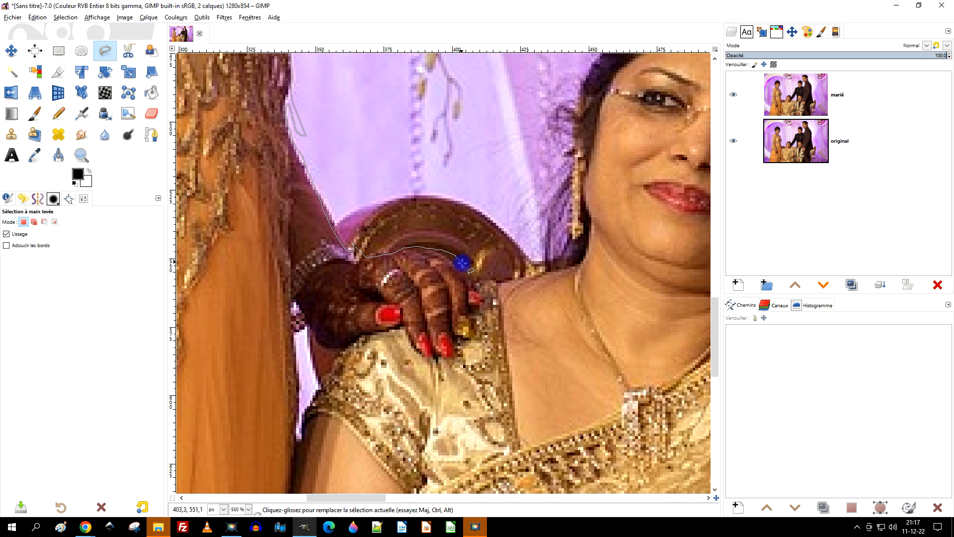
mouse_move(456, 353)
left_mouse_down()
mouse_move(416, 368)
mouse_move(402, 351)
left_mouse_up()
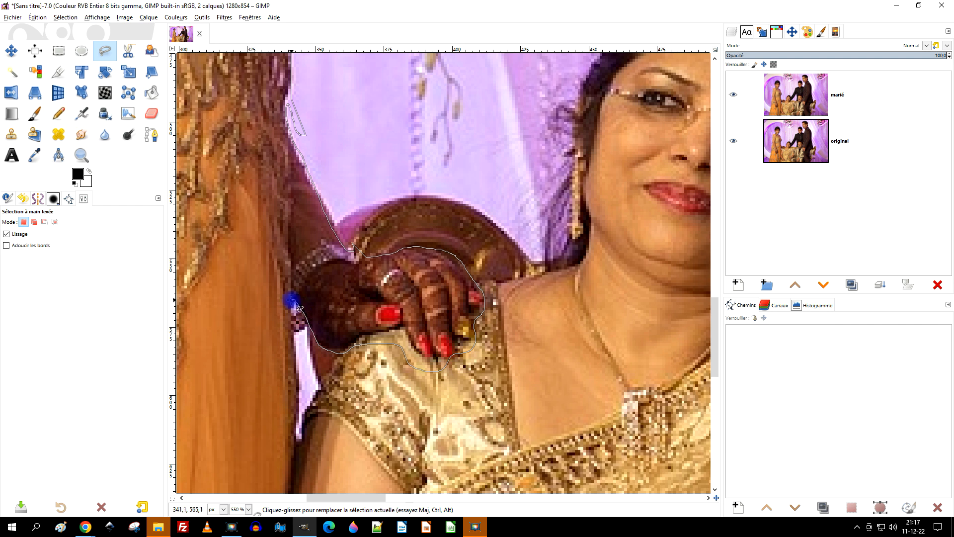
Step: Extend the outline down the dress edge beside the seated woman's arm, ending below the image's lower border
left_click_drag(334, 416, 412, 263)
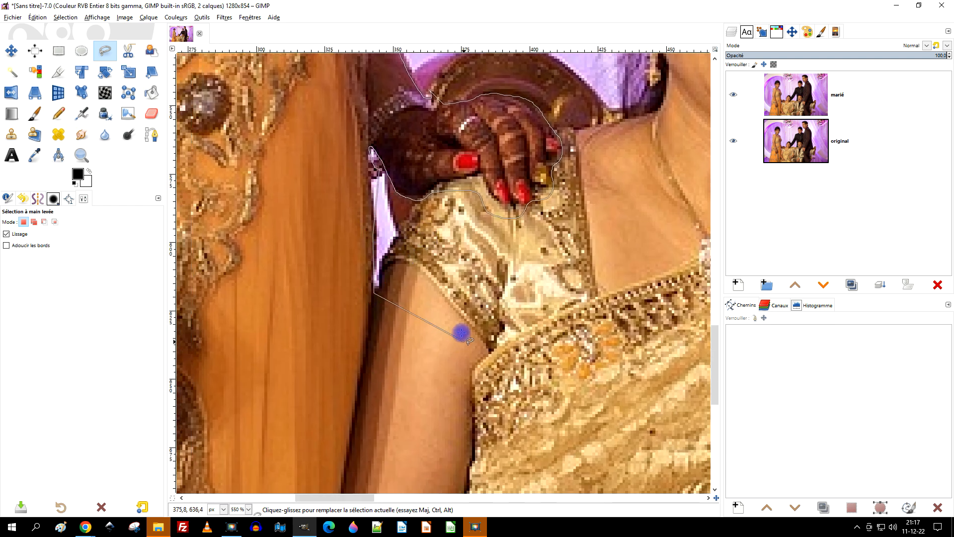
scroll(415, 252, "down", 3)
scroll(415, 252, "left", 1)
scroll(550, 215, "down", 5)
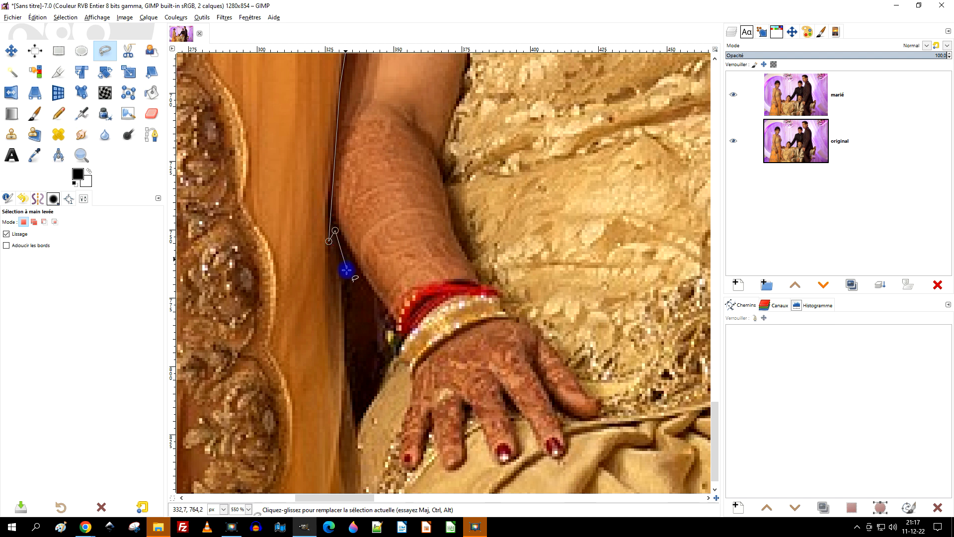
left_click(344, 275)
scroll(522, 143, "down", 4)
scroll(522, 143, "left", 3)
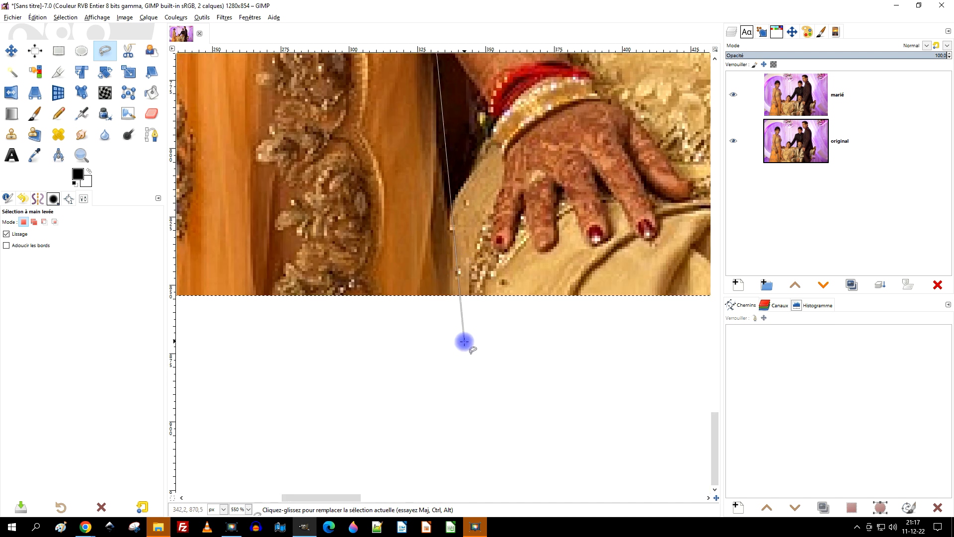
left_click(461, 351)
scroll(326, 398, "down", 3)
scroll(305, 396, "left", 5)
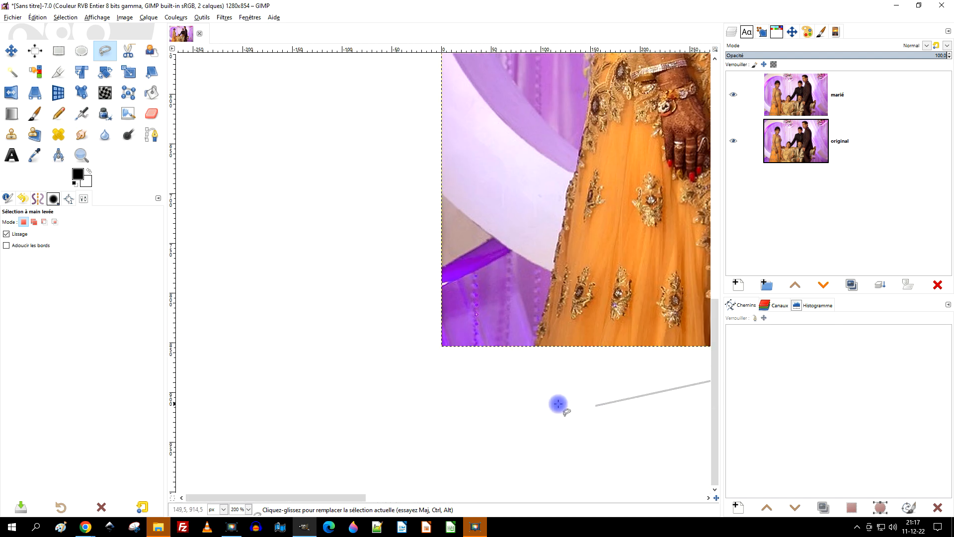
Step: Carry the outline beneath the dress outside the image and up the lower part of its outer edge
left_click(512, 367)
scroll(512, 367, "up", 3)
left_click(486, 391)
left_click(497, 324)
left_click(520, 241)
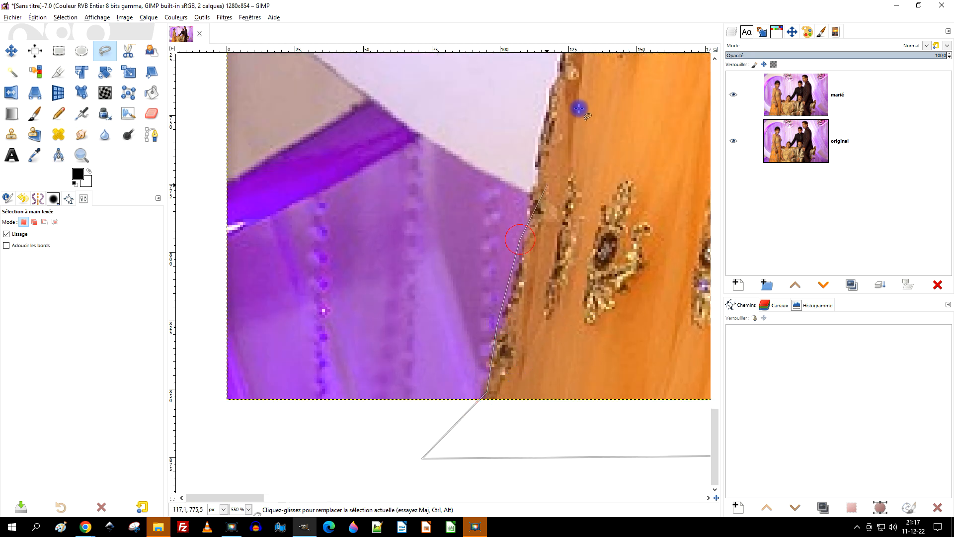
left_click_drag(578, 109, 383, 418)
left_click(378, 260)
left_click(410, 163)
Step: Continue the outline up the dress's outer edge from the embroidered hip to where the skirt meets the forearm
left_click_drag(571, 97, 403, 487)
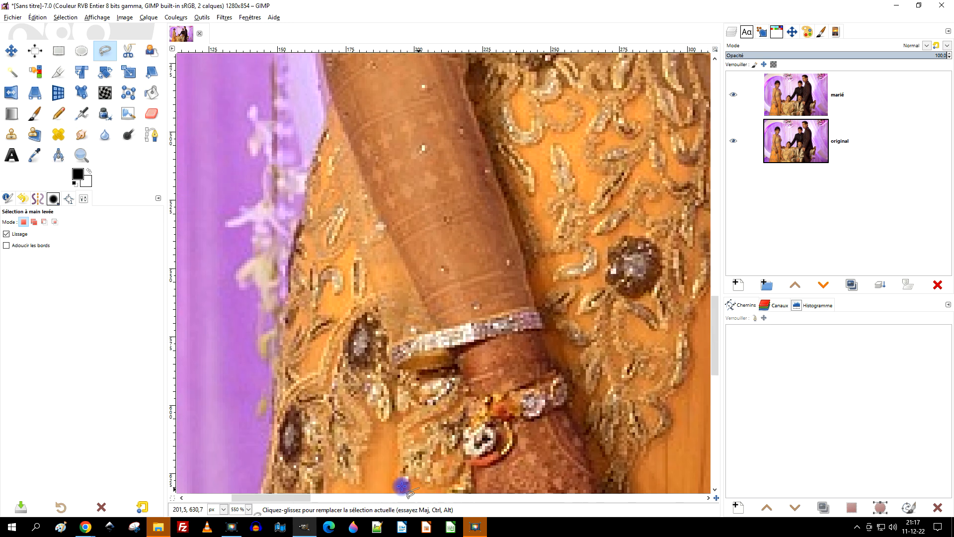
left_click(269, 418)
left_click(279, 256)
left_click(308, 149)
left_click(417, 129)
Step: Trace up the outer edge of the forearm and sleeve and close the selection at the shoulder starting point
left_click_drag(423, 185, 421, 380)
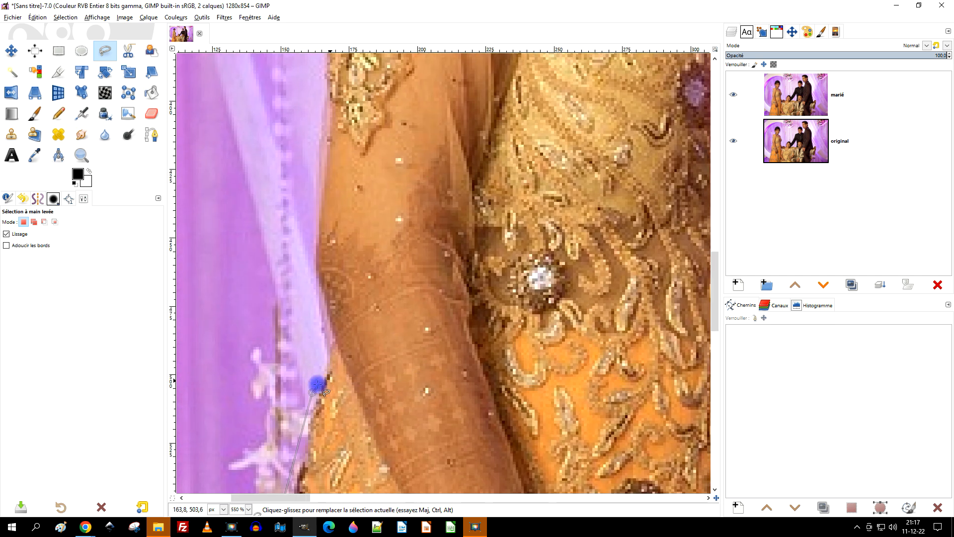
left_click(333, 342)
left_click(314, 269)
left_click_drag(360, 182, 350, 412)
left_click(312, 392)
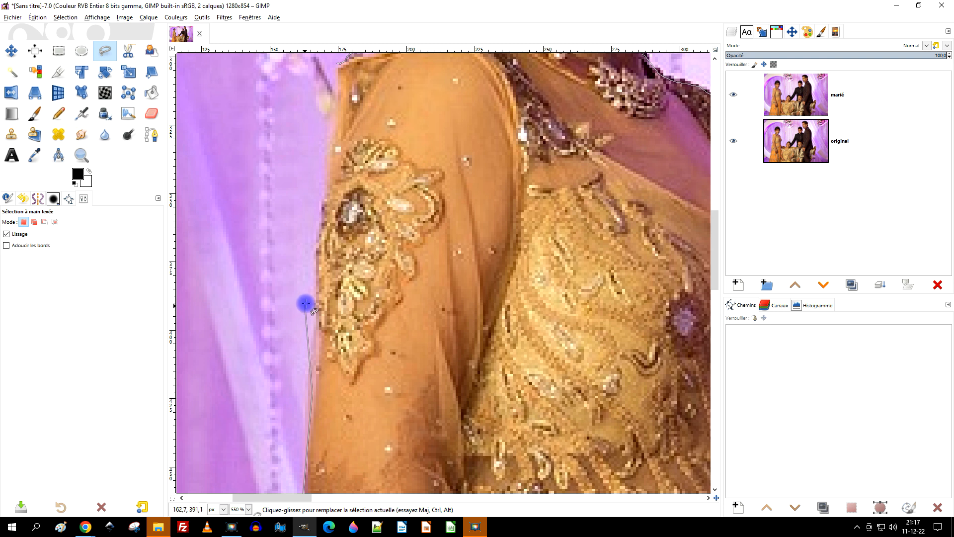
left_click(319, 209)
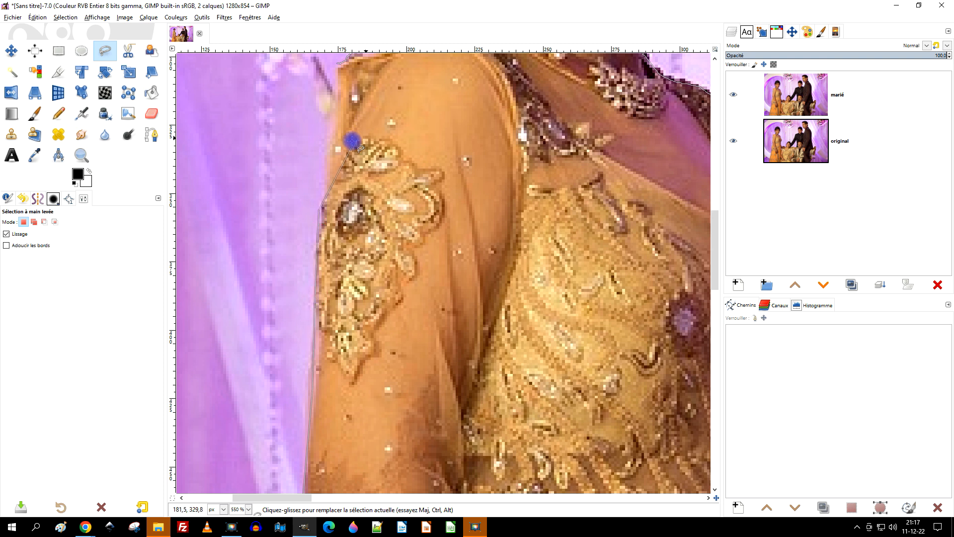
left_click(325, 148)
left_click_drag(422, 106, 393, 301)
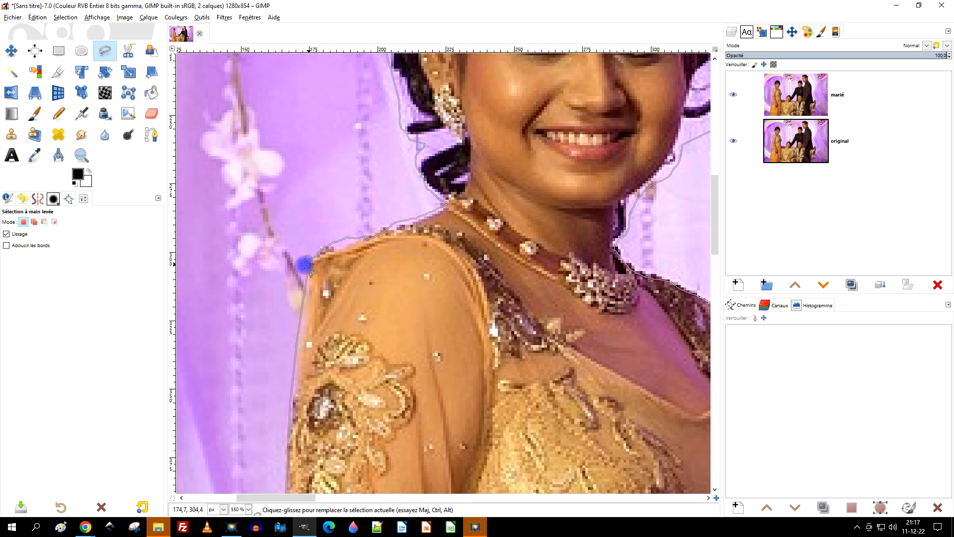
double_click(308, 260)
Step: Add a layer mask initialized from the selection to the marié layer, and deselect everything
scroll(362, 245, "down", 4)
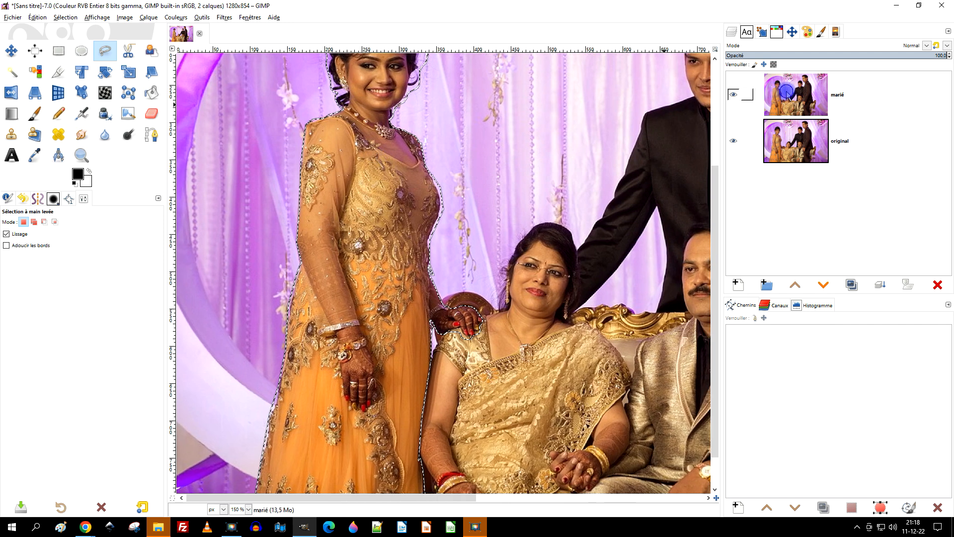
right_click(786, 92)
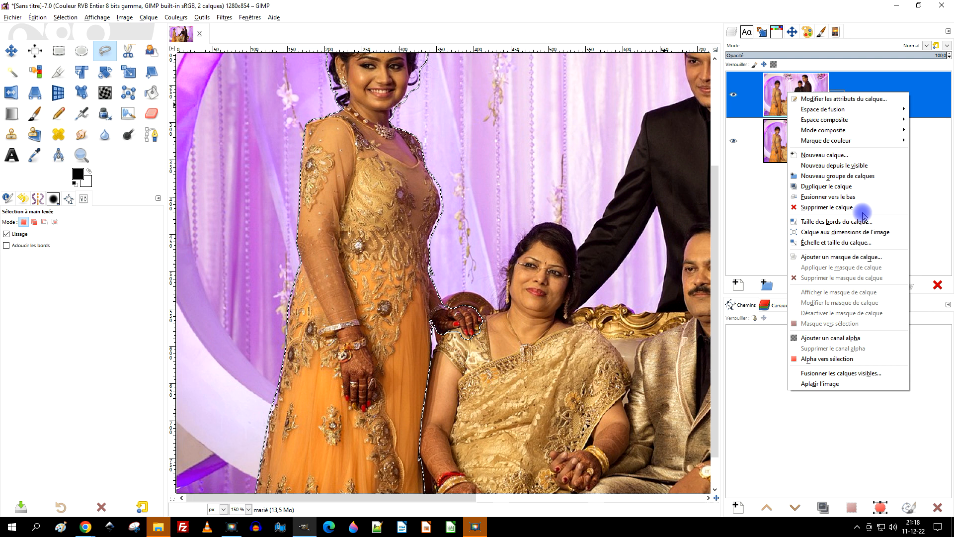
left_click(834, 258)
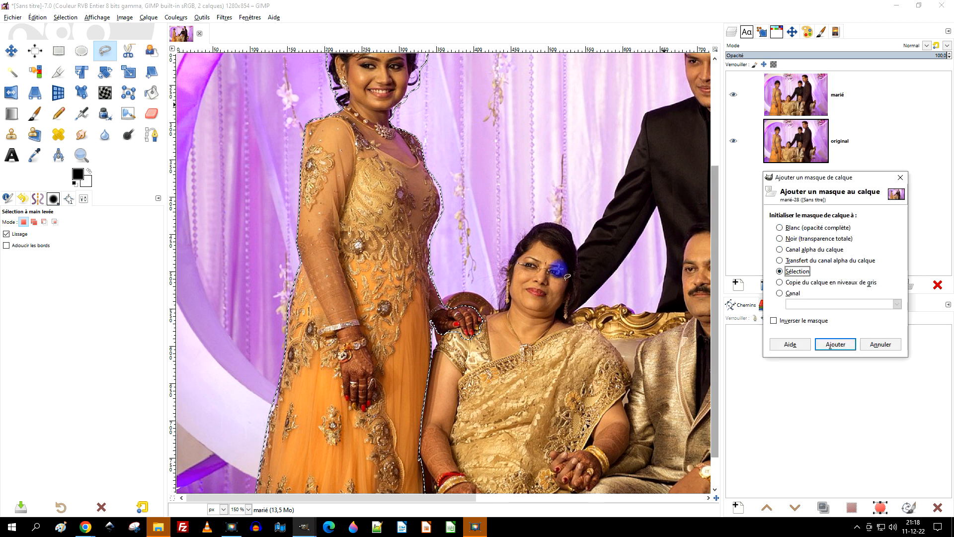
left_click(829, 344)
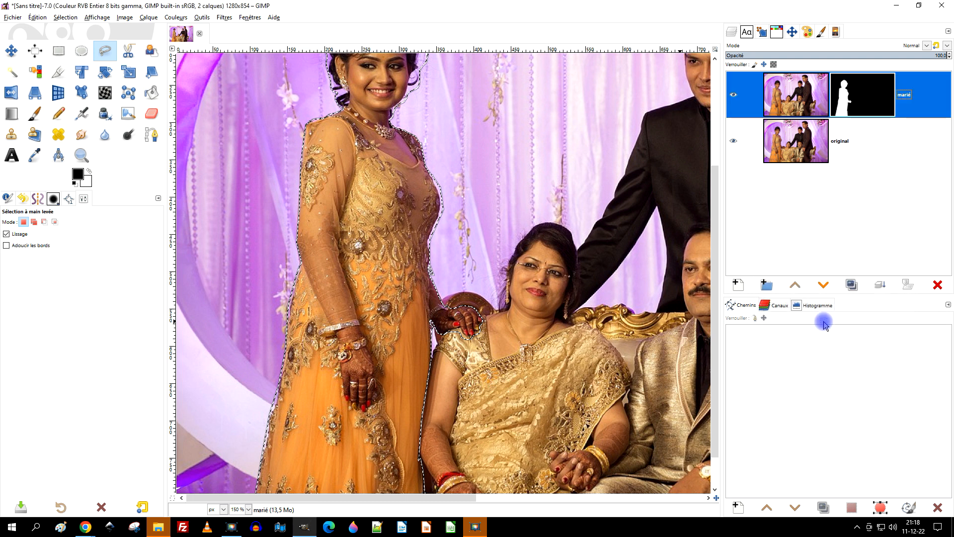
left_click(65, 20)
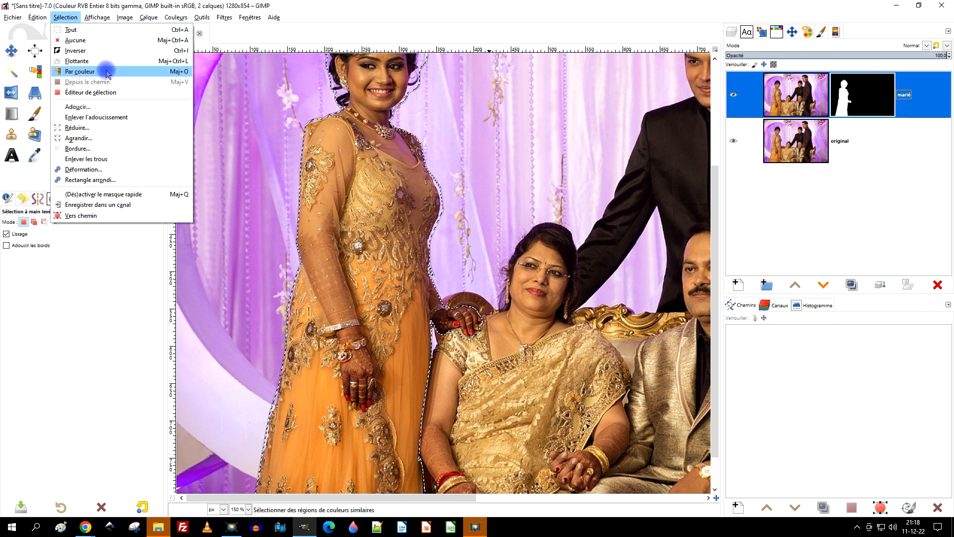
left_click(108, 42)
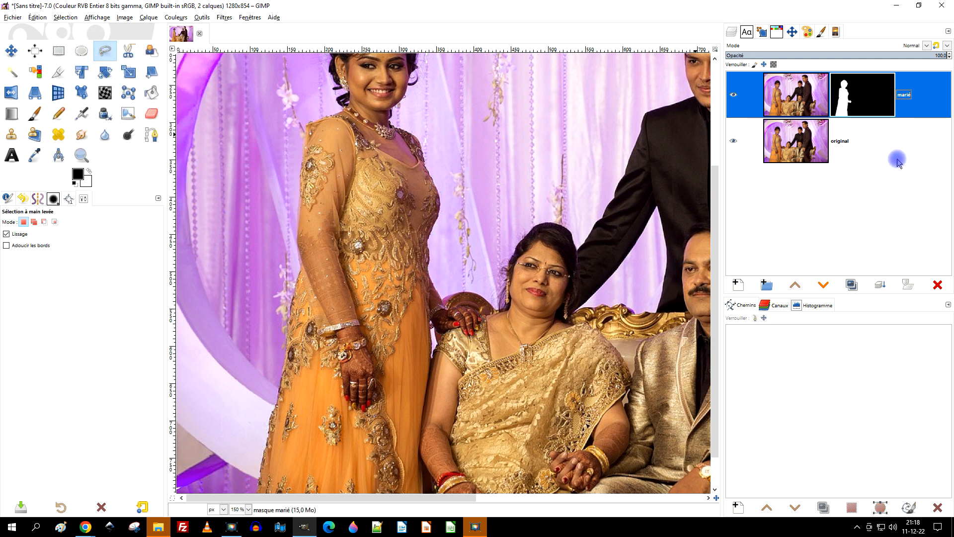
Step: Move the marié layer to the right so the masked woman stands in front of the seated woman
left_click_drag(546, 240, 493, 197)
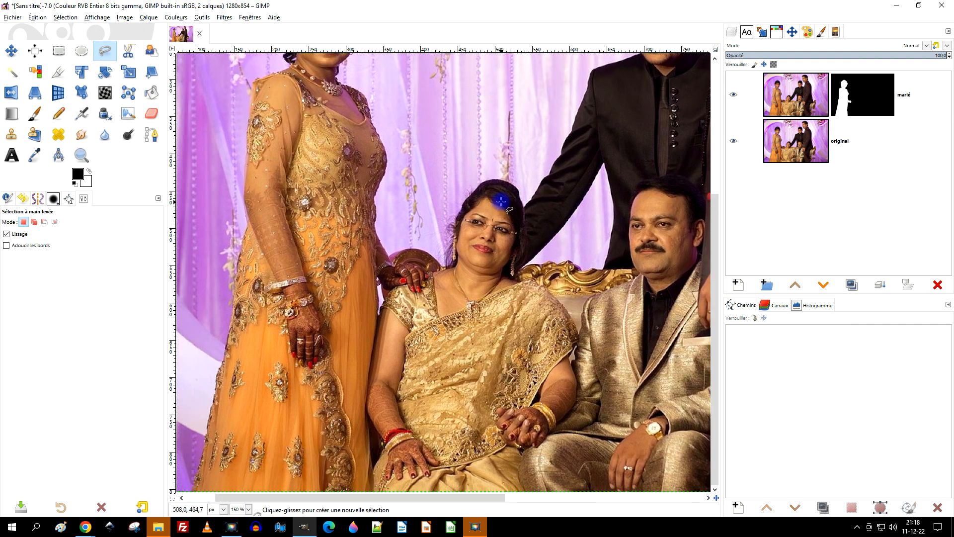
left_click(11, 50)
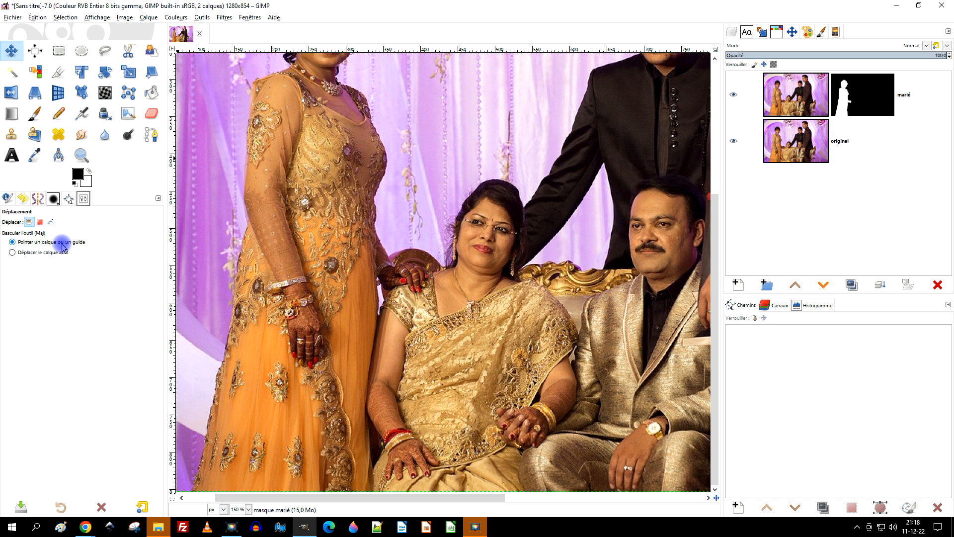
left_click(800, 96)
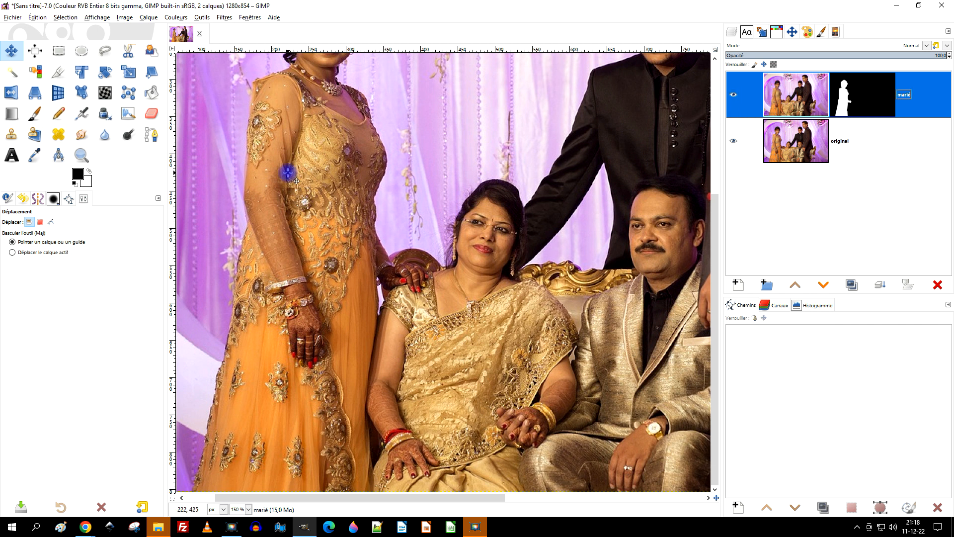
left_click_drag(296, 180, 486, 193)
scroll(524, 215, "right", 3)
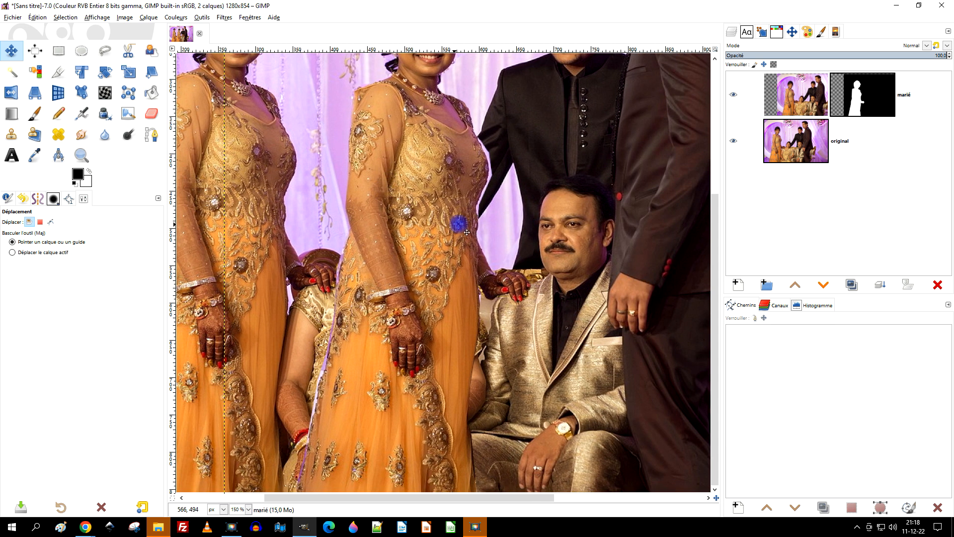
scroll(451, 245, "down", 4)
scroll(443, 249, "up", 4)
left_click_drag(475, 226, 423, 298)
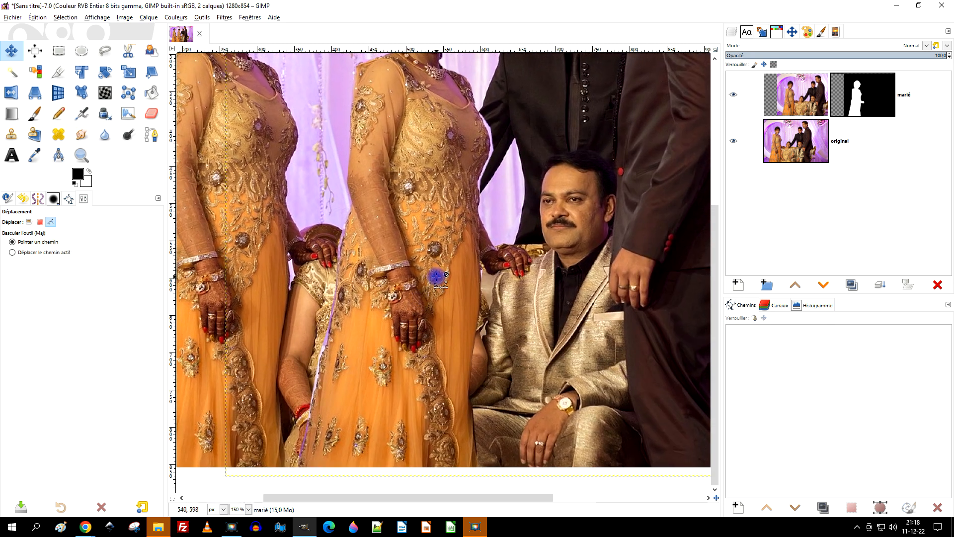
Step: Resize the marié layer to the image dimensions
scroll(437, 276, "down", 2)
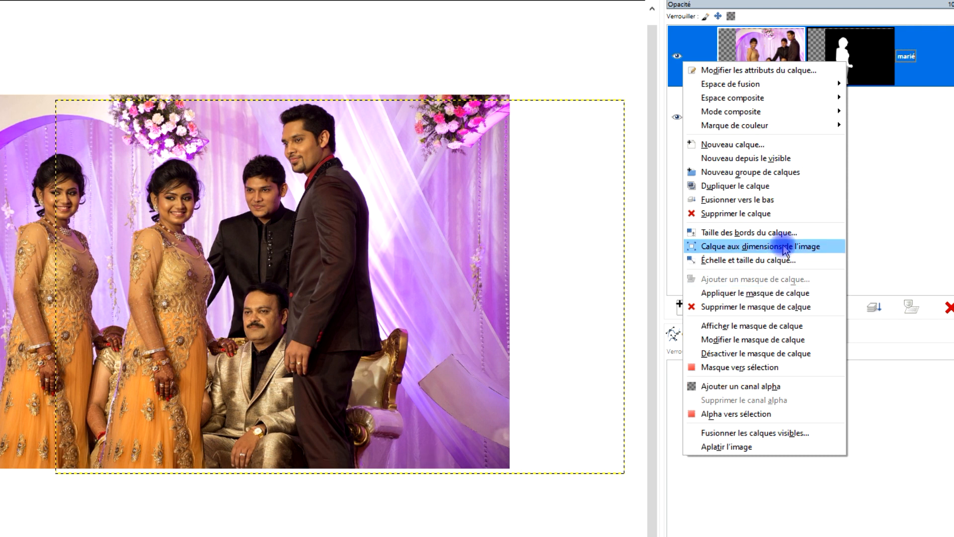
left_click(765, 246)
scroll(68, 315, "up", 1)
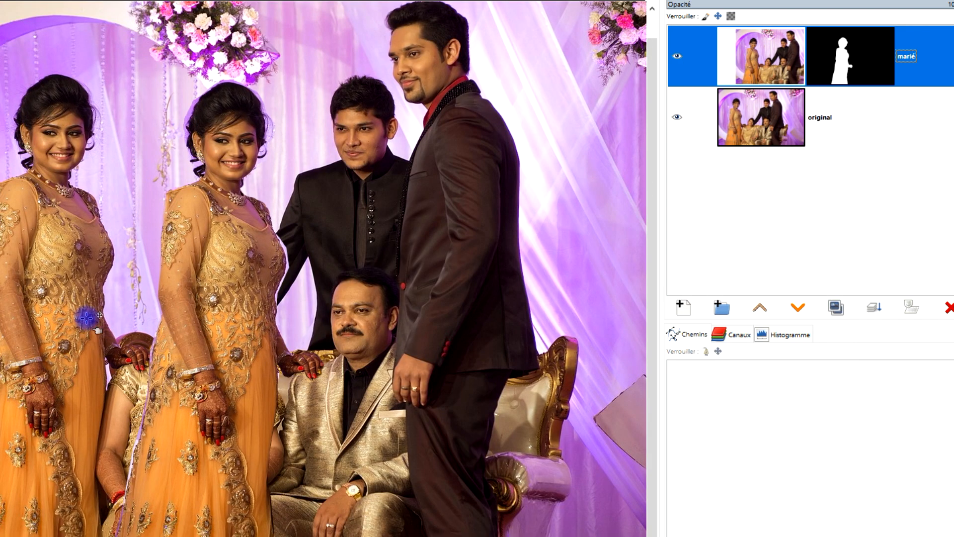
Step: Crop the image around the moved woman and the three men, to 638 x 849 px from position 362, 5
scroll(189, 343, "down", 2)
left_click_drag(228, 358, 241, 319)
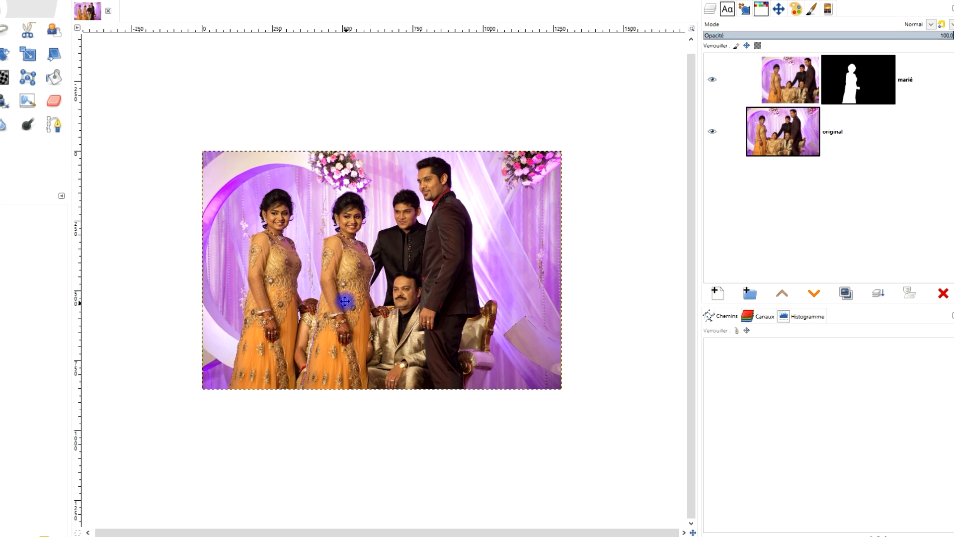
scroll(344, 302, "up", 1)
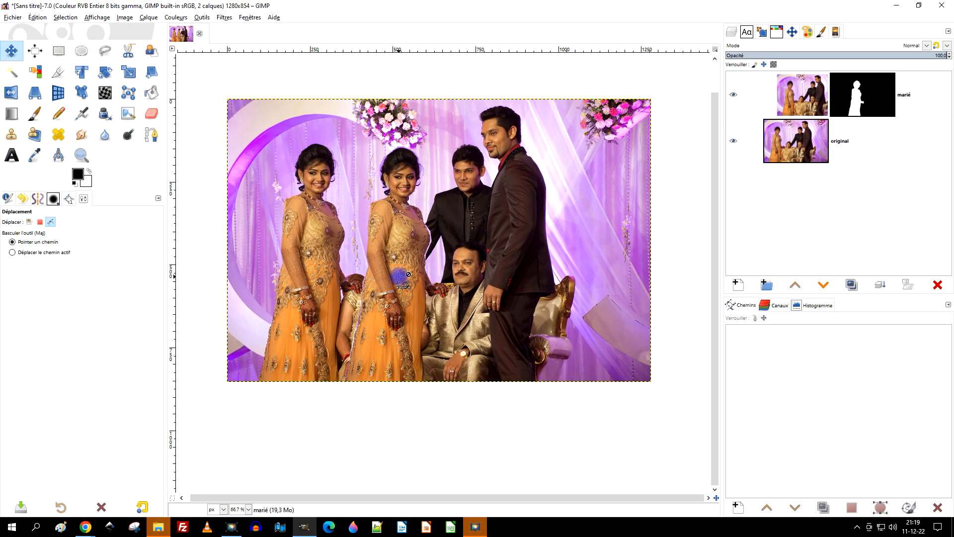
left_click(58, 80)
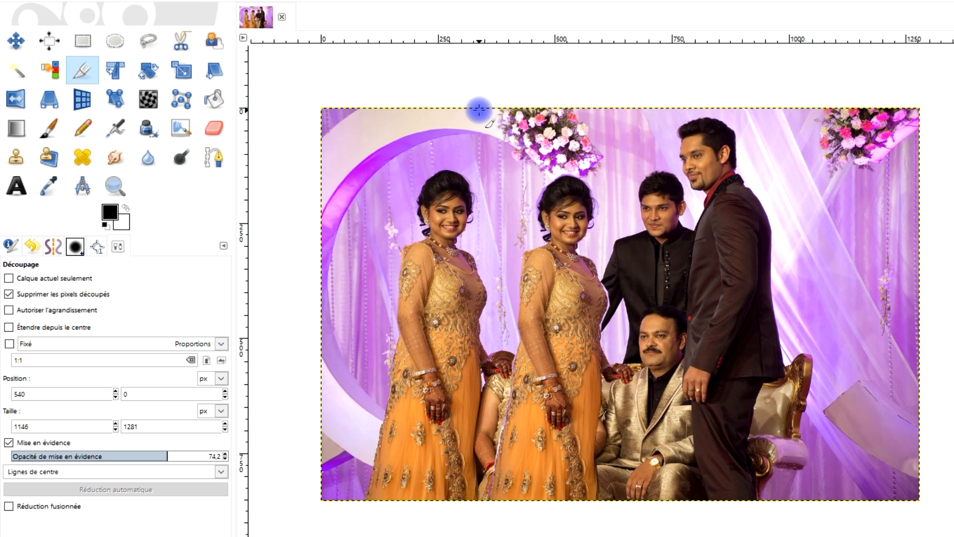
left_click_drag(478, 109, 805, 530)
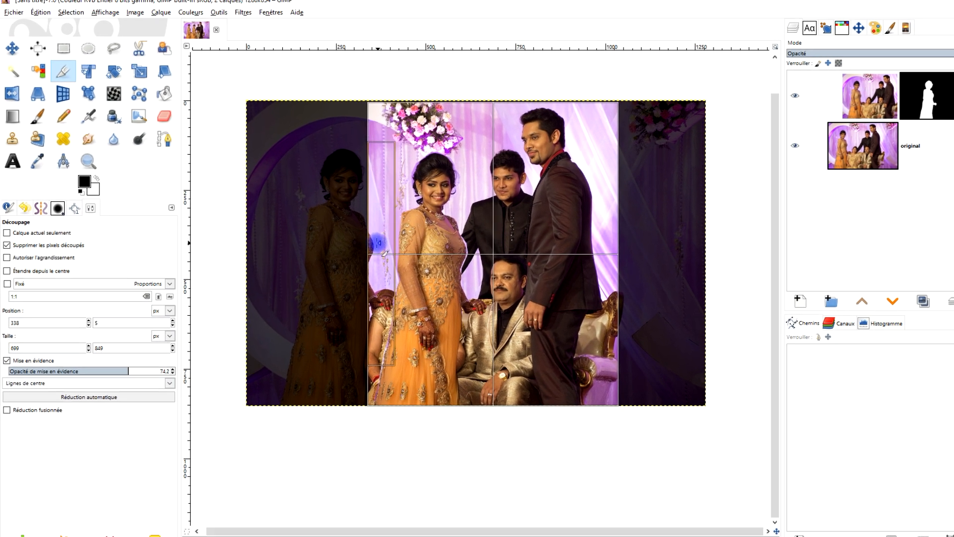
left_click(490, 291)
left_click_drag(348, 231, 357, 232)
left_click_drag(562, 214, 550, 214)
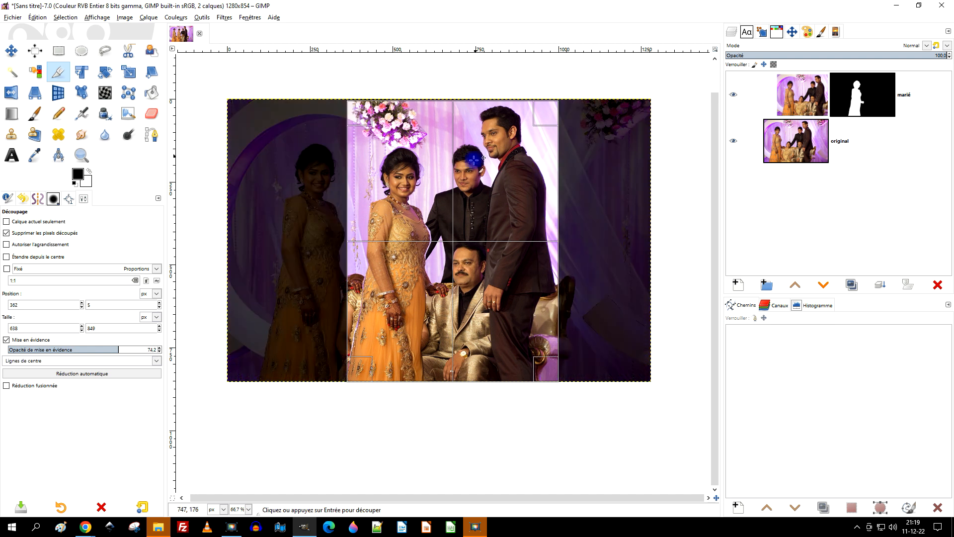
left_click(427, 214)
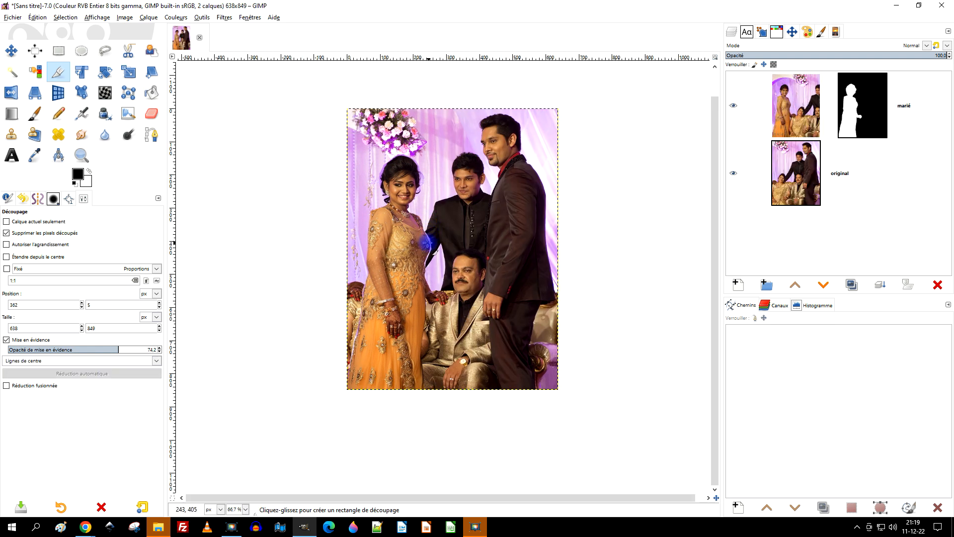
Step: Target the marié layer's mask and set up the Paintbrush with the 2. Hardness 075 brush at size 104
scroll(422, 248, "up", 2)
scroll(533, 267, "up", 4)
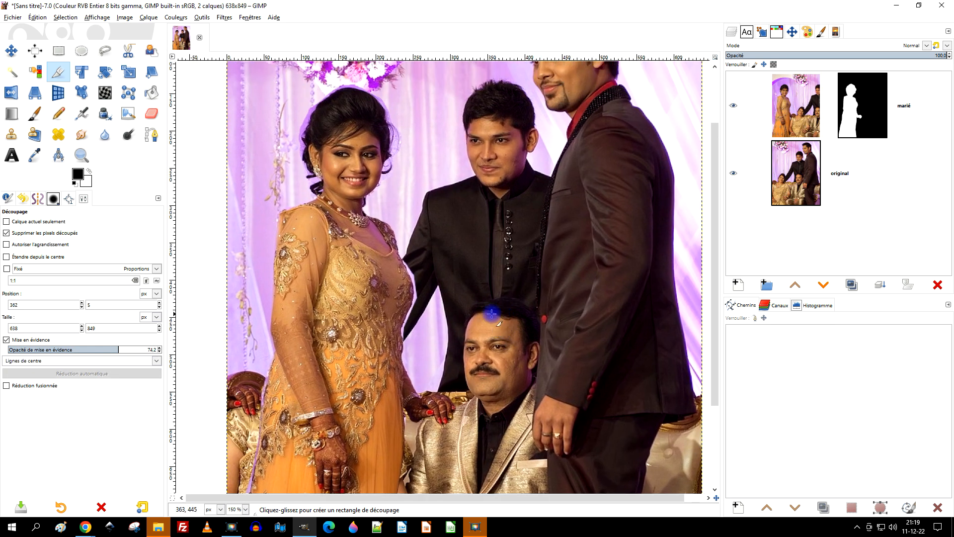
left_click(855, 105)
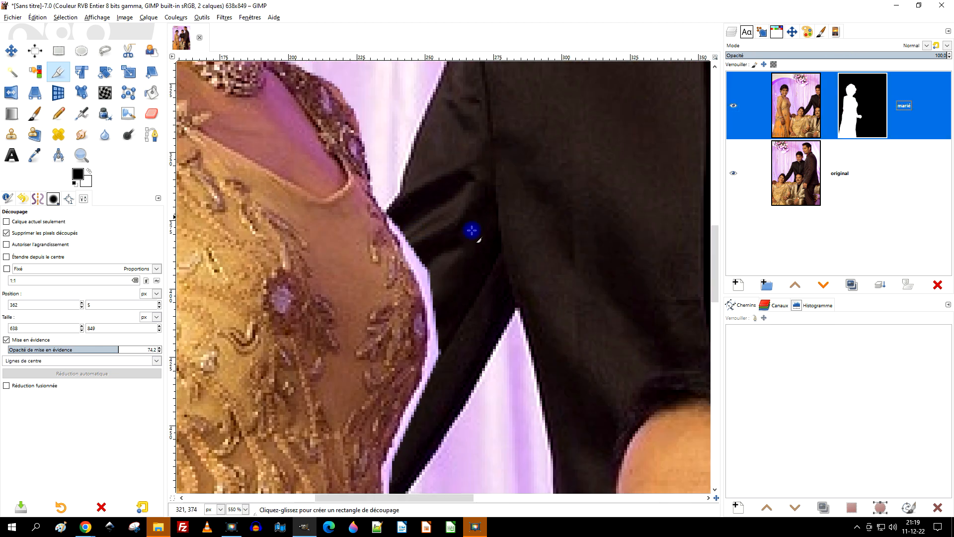
left_click(32, 119)
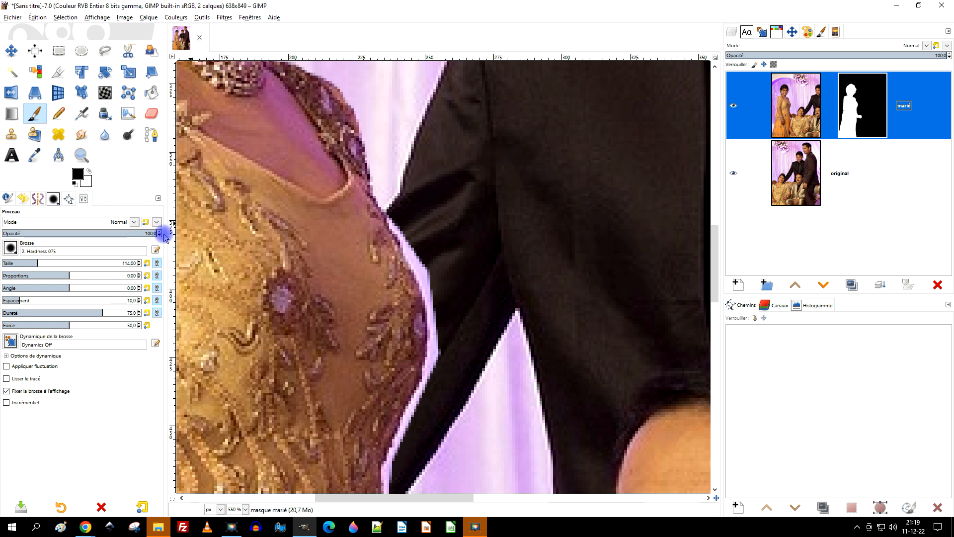
left_click(9, 247)
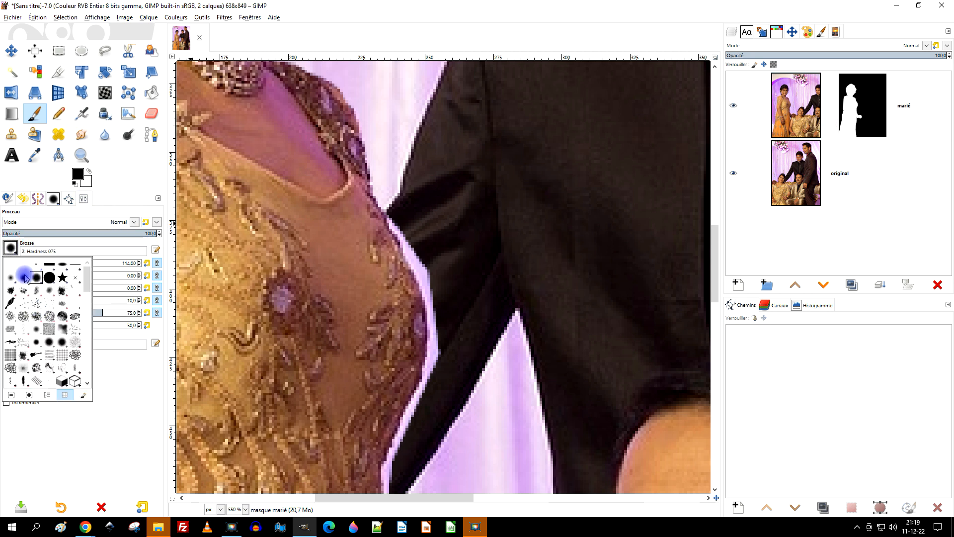
left_click(130, 191)
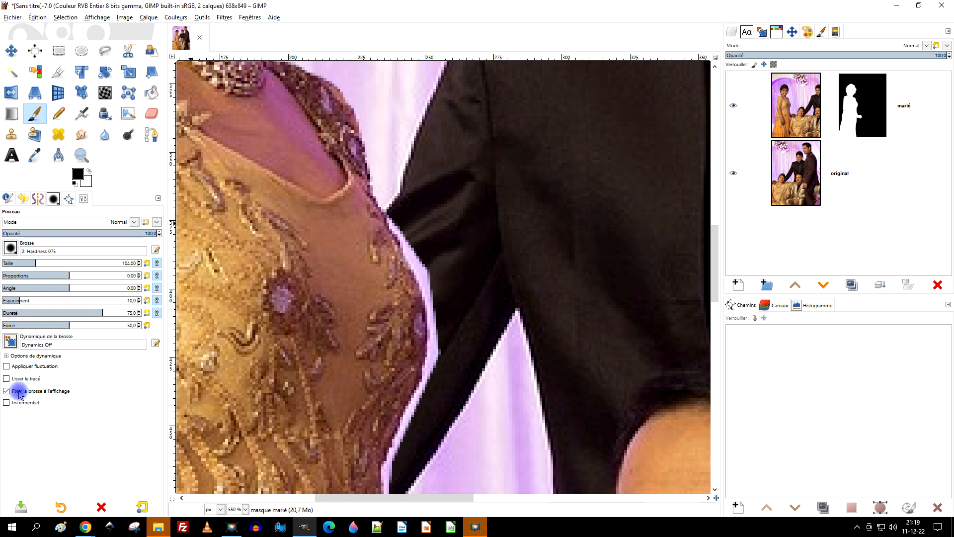
Step: Paint black on the mask along the dress's waist beside the black sleeve to remove the purple fringe
scroll(434, 233, "up", 3)
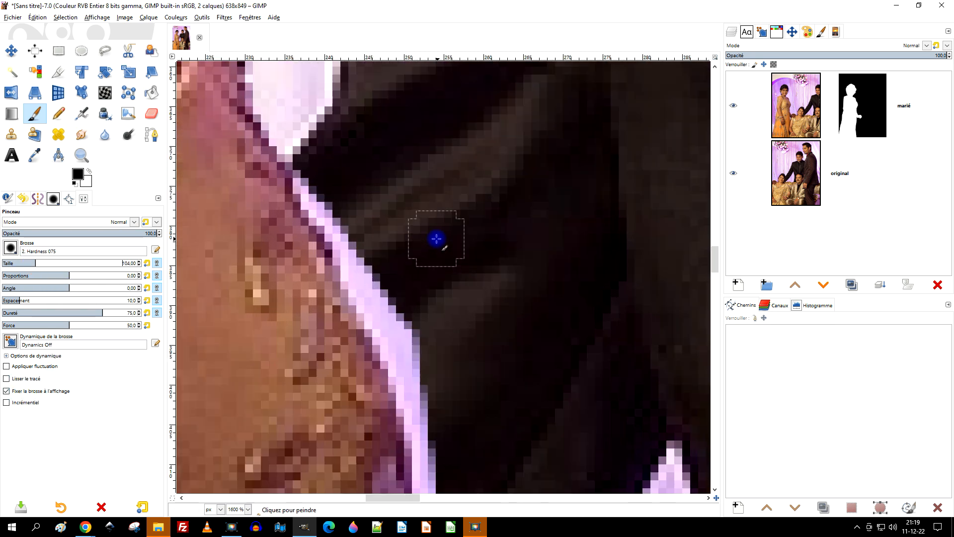
scroll(396, 243, "down", 4)
scroll(396, 243, "up", 3)
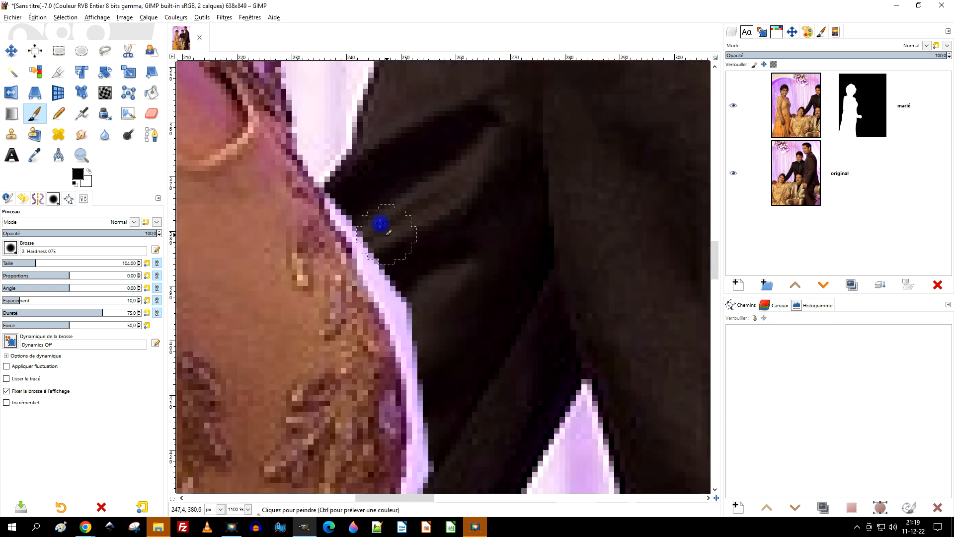
mouse_move(357, 211)
left_mouse_down()
mouse_move(355, 202)
mouse_move(407, 315)
mouse_move(349, 189)
mouse_move(394, 292)
mouse_move(428, 412)
left_mouse_up()
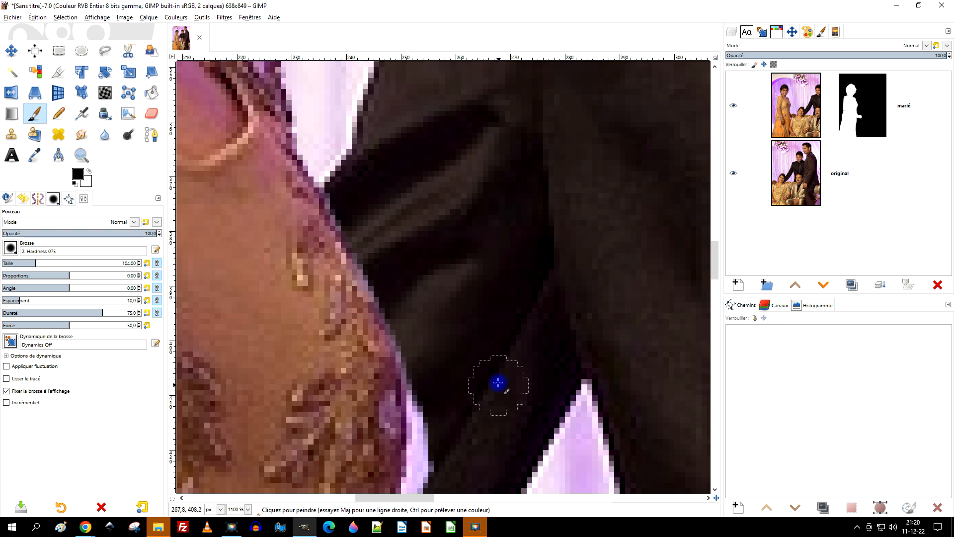
scroll(497, 383, "down", 3)
mouse_move(433, 203)
left_mouse_down()
mouse_move(421, 224)
mouse_move(409, 388)
left_mouse_up()
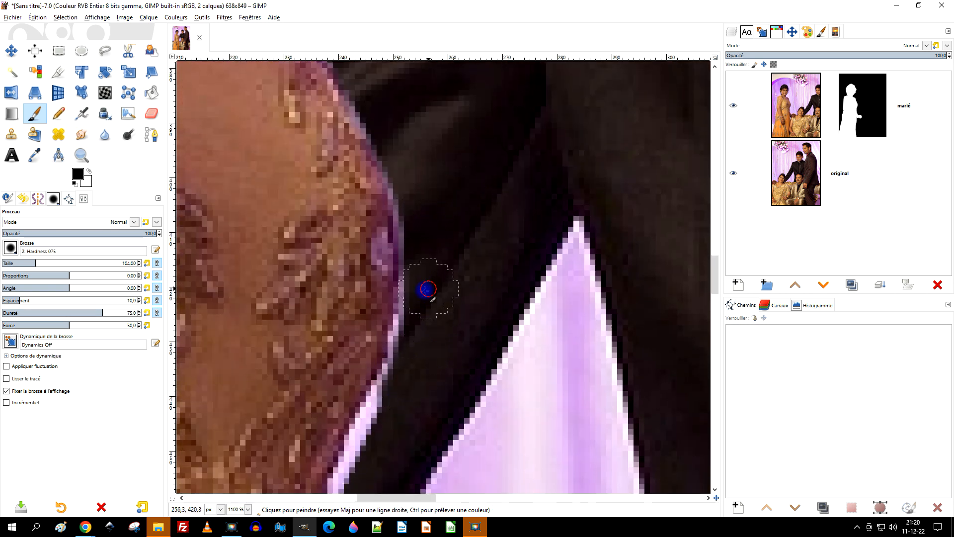
left_click_drag(428, 289, 400, 374)
left_click_drag(503, 371, 552, 136)
mouse_move(461, 154)
left_mouse_down()
mouse_move(442, 163)
mouse_move(425, 193)
mouse_move(440, 171)
mouse_move(431, 168)
mouse_move(373, 312)
mouse_move(392, 428)
left_mouse_up()
Step: Paint black on the mask along the dress's outer edge from below the forearm past the embroidered hip
scroll(439, 328, "down", 1)
scroll(439, 327, "down", 2)
left_click_drag(373, 365, 377, 255)
scroll(278, 303, "down", 1)
scroll(327, 153, "up", 2)
left_click_drag(337, 295, 381, 179)
scroll(381, 179, "down", 5)
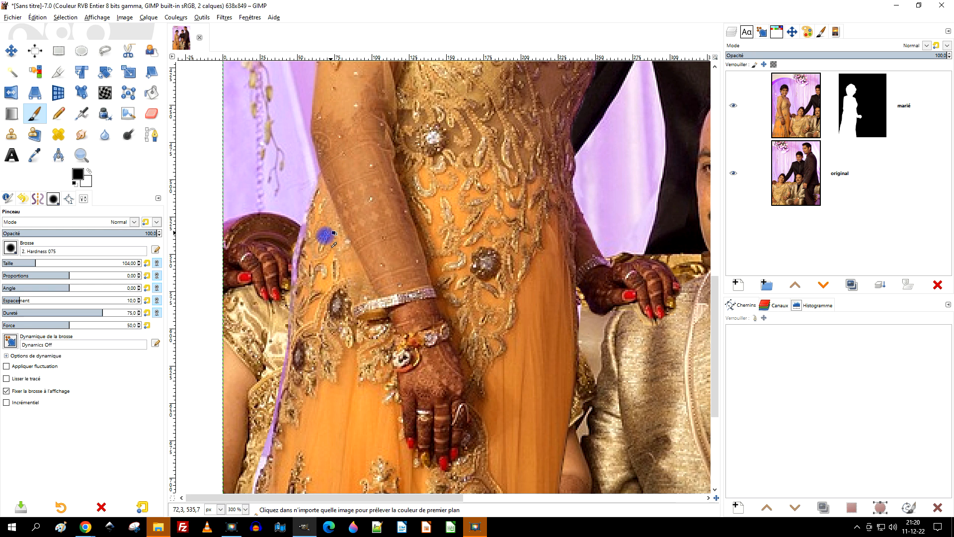
scroll(330, 254, "up", 2)
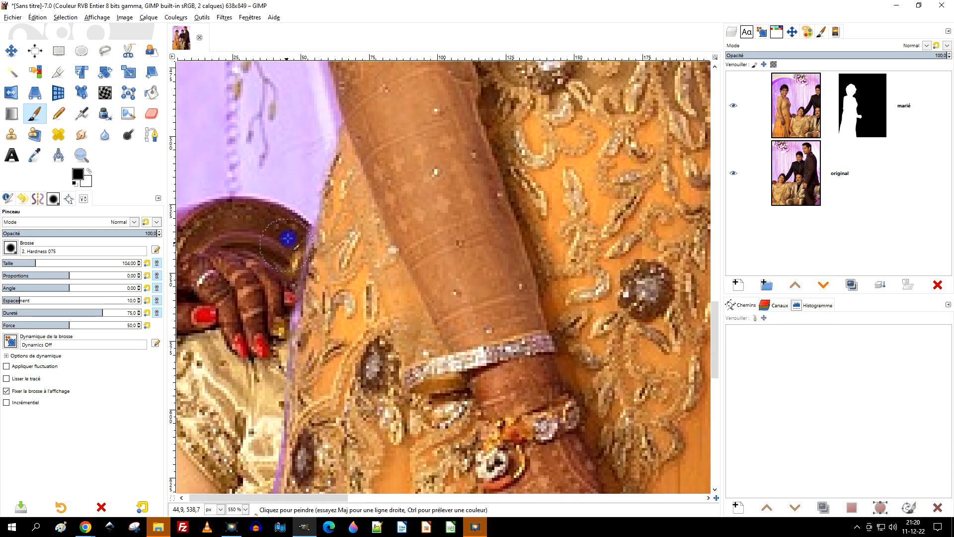
left_click_drag(283, 297, 277, 360)
left_click_drag(346, 355, 412, 89)
mouse_move(329, 142)
left_mouse_down()
mouse_move(334, 211)
mouse_move(299, 341)
left_mouse_up()
left_click_drag(419, 246, 456, 107)
Step: Continue painting black on the mask down the skirt's lower outer edge to the image border
left_click_drag(293, 220, 311, 151)
left_click_drag(348, 177, 324, 237)
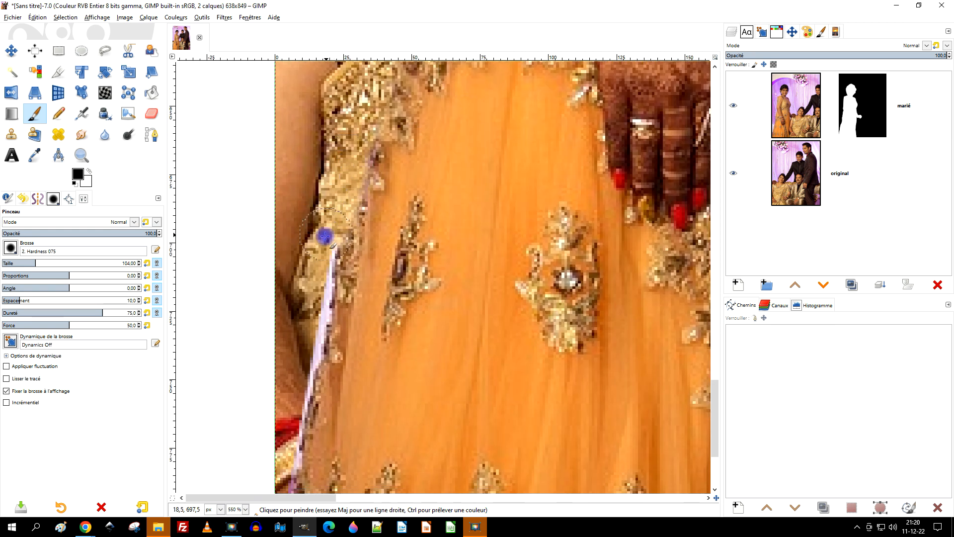
mouse_move(311, 297)
left_mouse_down()
mouse_move(314, 343)
mouse_move(294, 440)
left_mouse_up()
mouse_move(366, 366)
left_mouse_down()
mouse_move(388, 130)
mouse_move(407, 195)
left_mouse_up()
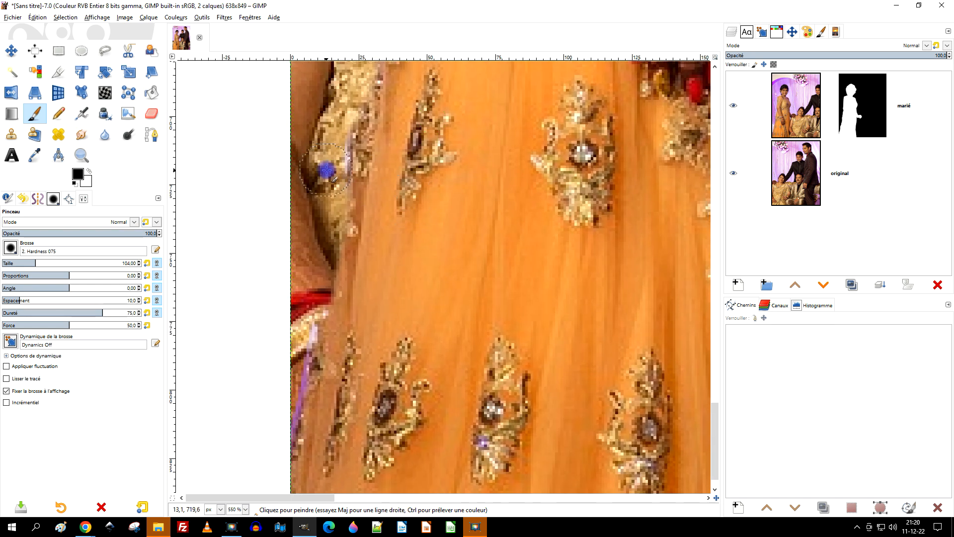
left_click_drag(306, 313, 264, 451)
mouse_move(332, 371)
left_mouse_down()
mouse_move(364, 197)
mouse_move(349, 115)
left_mouse_up()
left_click(77, 173)
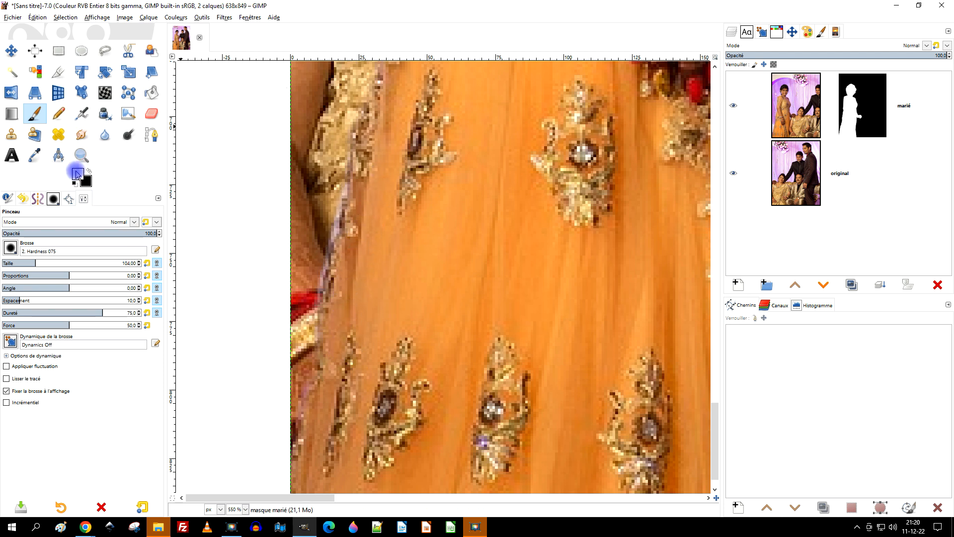
left_click(90, 171)
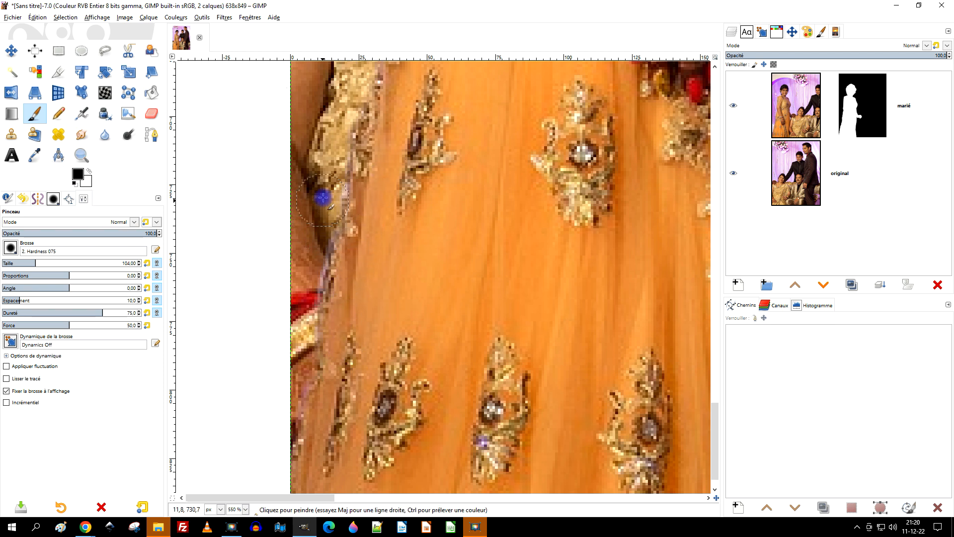
scroll(441, 266, "down", 4)
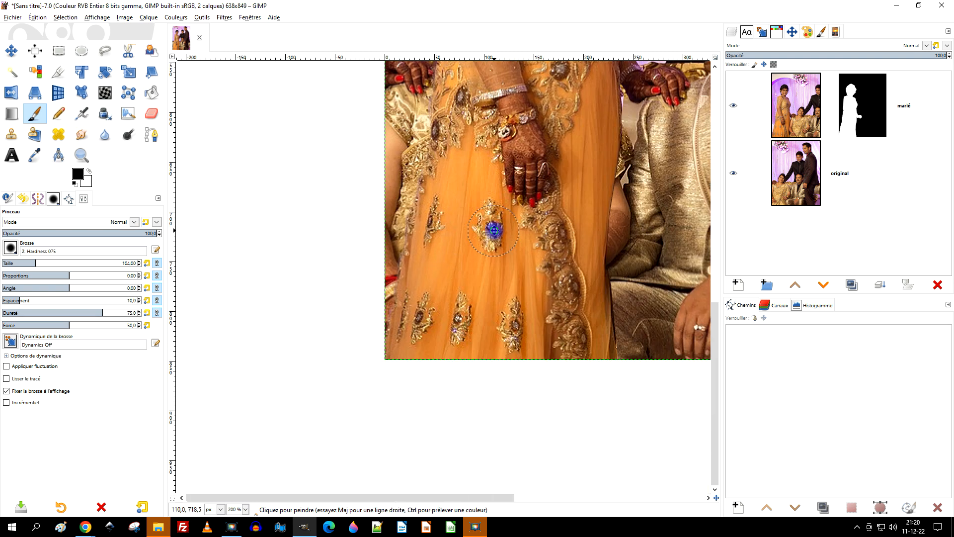
left_click_drag(609, 231, 484, 395)
left_click_drag(406, 141, 514, 376)
scroll(454, 264, "up", 3)
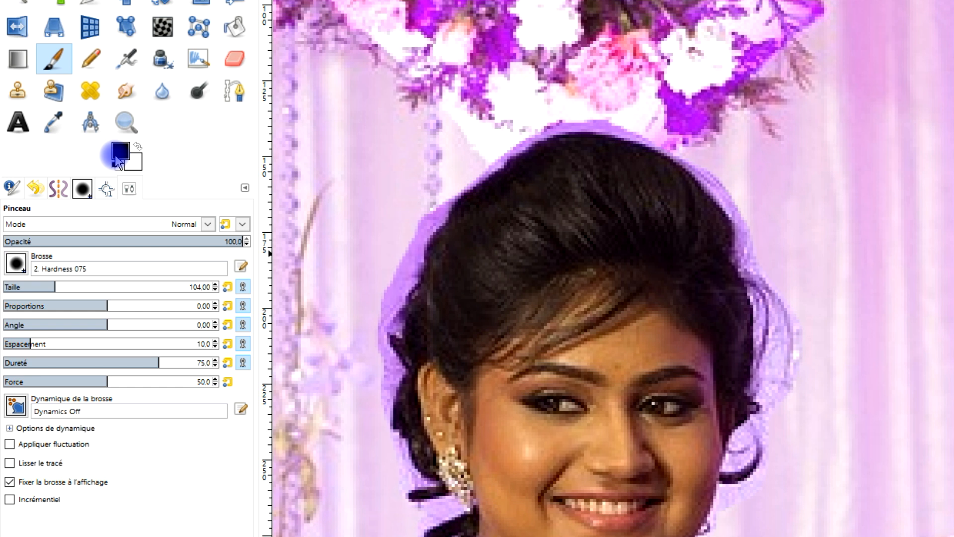
left_click(115, 166)
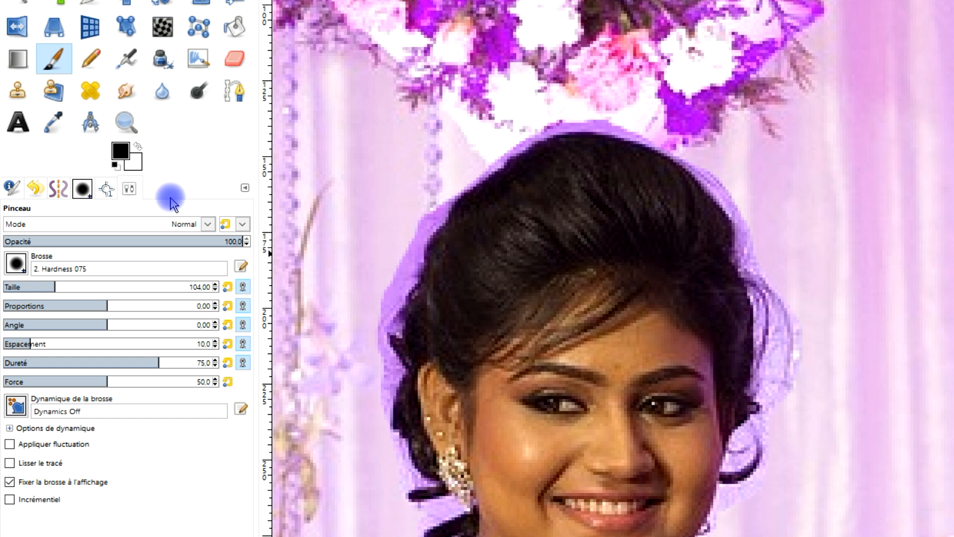
left_click(17, 273)
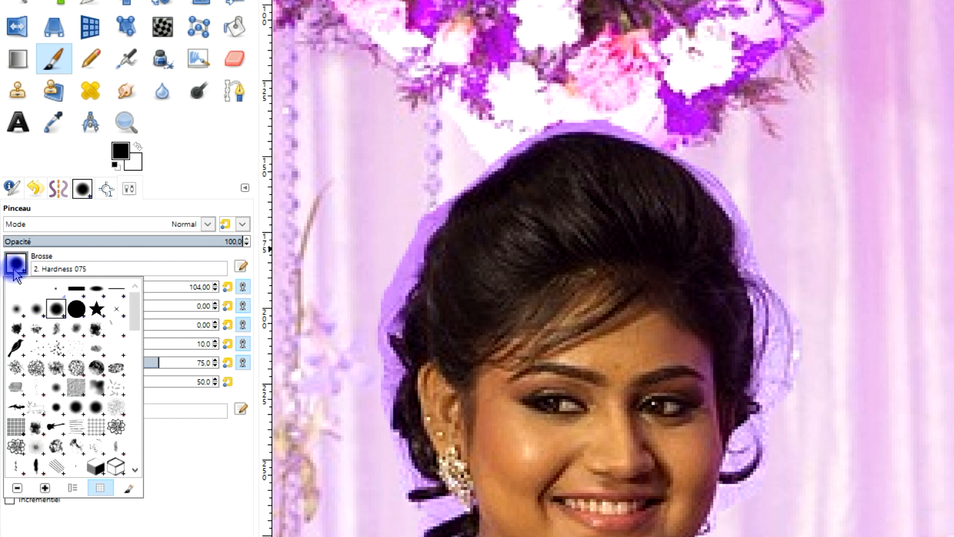
left_click(196, 173)
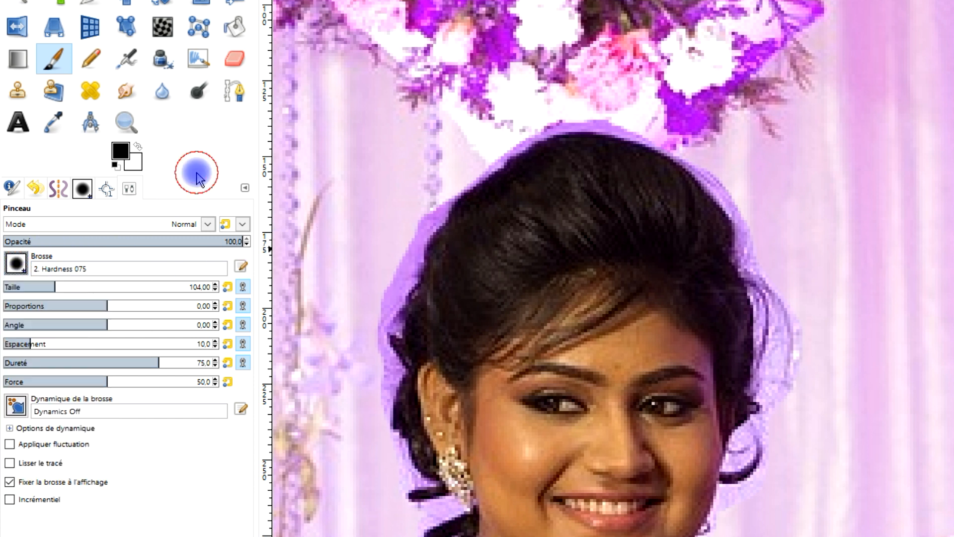
Step: Try to paint black on the mask along the outer edge of the hair with the 2. Hardness 075 brush
scroll(433, 179, "up", 3)
mouse_move(474, 347)
left_mouse_down()
mouse_move(504, 238)
mouse_move(559, 127)
left_mouse_up()
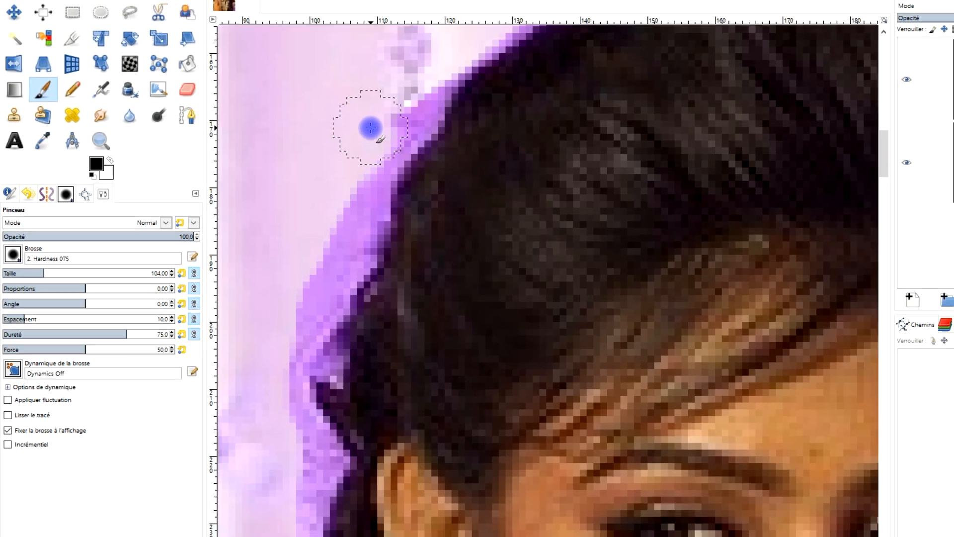
left_click_drag(490, 96, 403, 266)
mouse_move(262, 249)
left_mouse_down()
mouse_move(290, 198)
mouse_move(230, 311)
mouse_move(228, 426)
left_mouse_up()
scroll(341, 377, "down", 3, "ctrl")
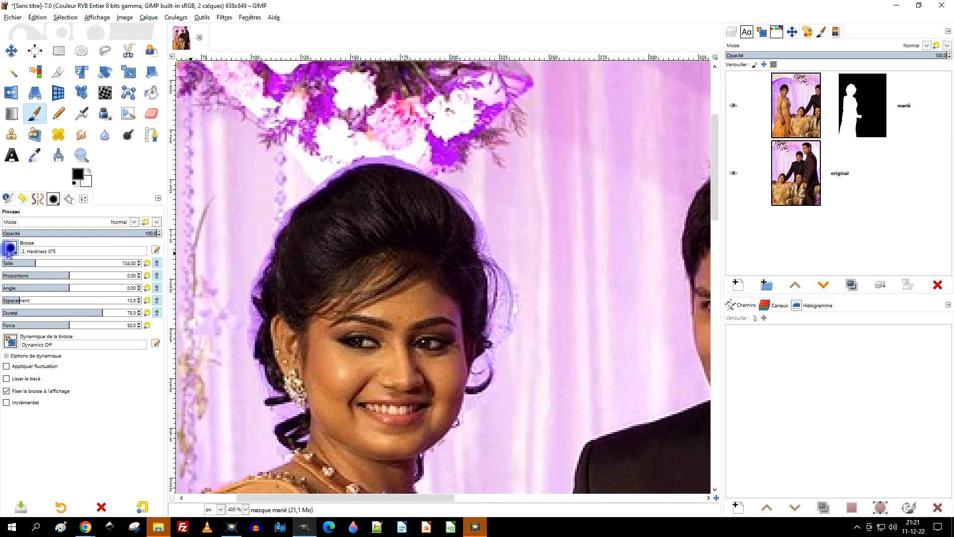
Step: Paint black on the mask along the crown of the hair with the 2. Hardness 025 brush at size 143
left_click(9, 248)
left_click(10, 280)
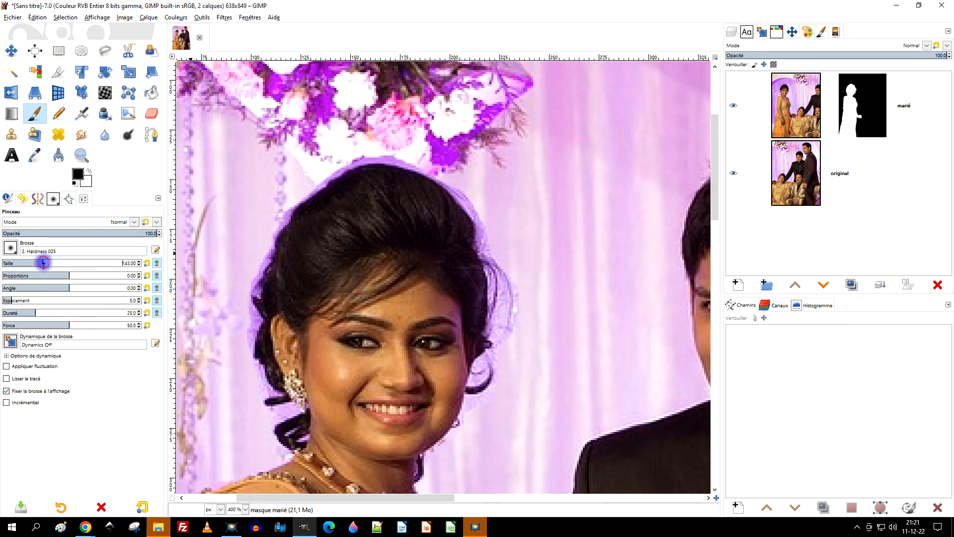
scroll(367, 255, "up", 2)
scroll(347, 209, "right", 1)
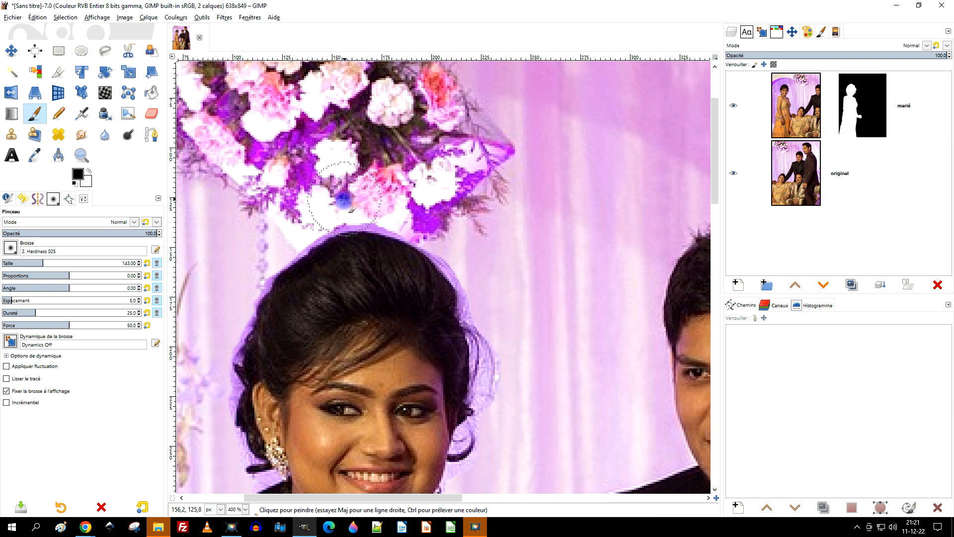
mouse_move(334, 204)
left_mouse_down()
mouse_move(403, 204)
mouse_move(446, 232)
mouse_move(492, 313)
mouse_move(435, 219)
left_mouse_up()
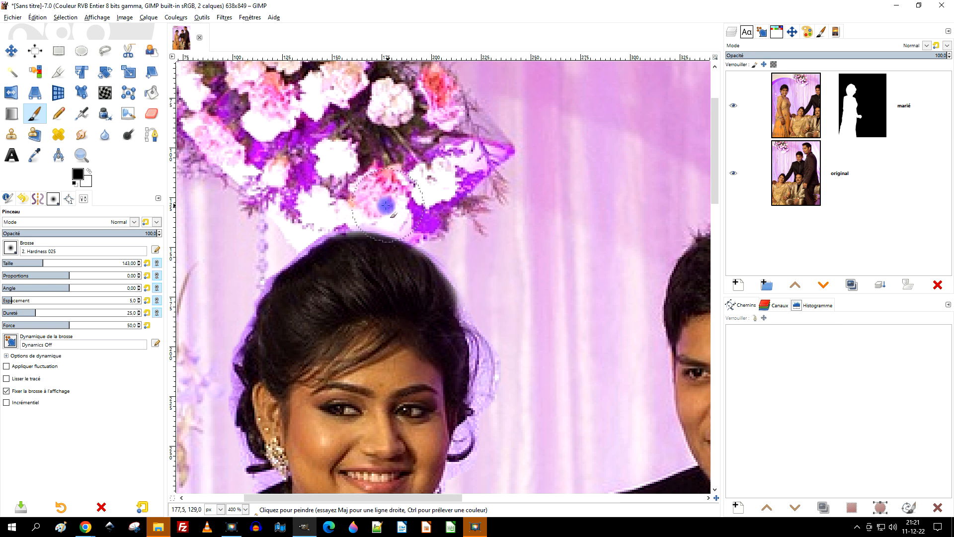
left_click_drag(342, 207, 252, 252)
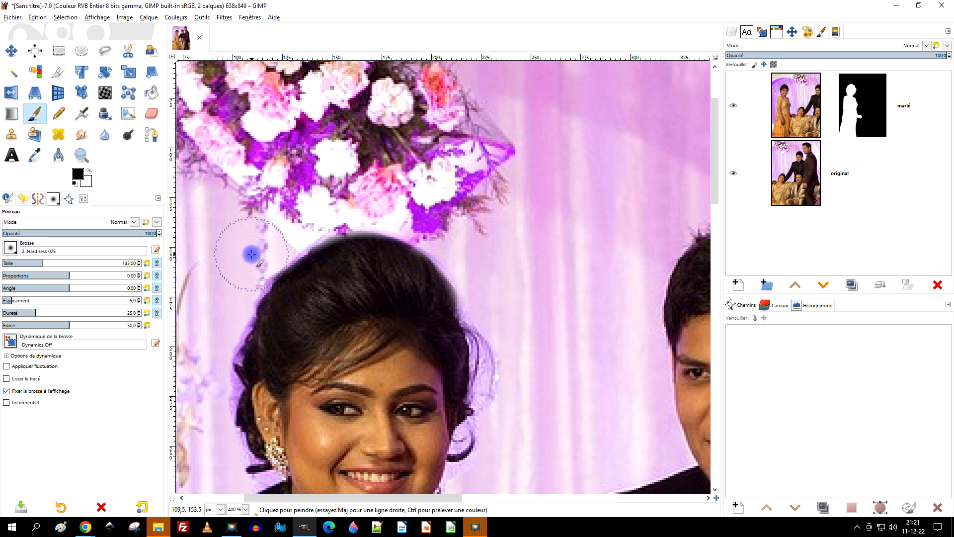
Step: Paint black on the mask down the outer side of the hair above the ear to remove the purple fringe
scroll(298, 231, "up", 1)
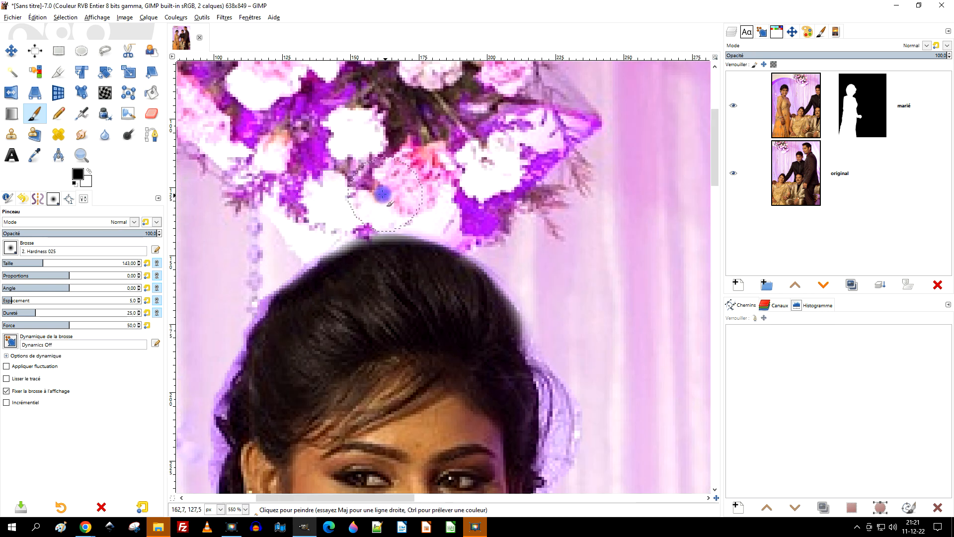
left_click_drag(370, 302, 449, 209)
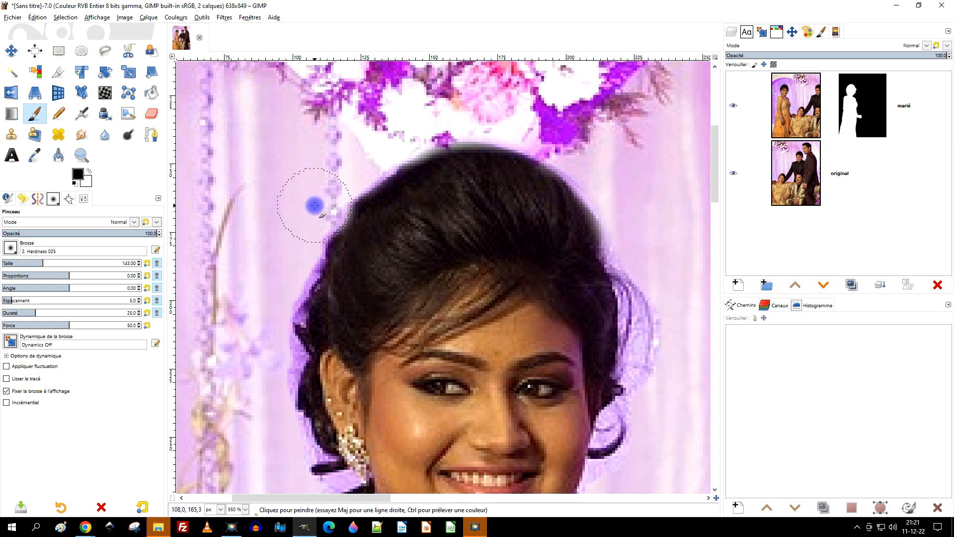
scroll(341, 298, "up", 3)
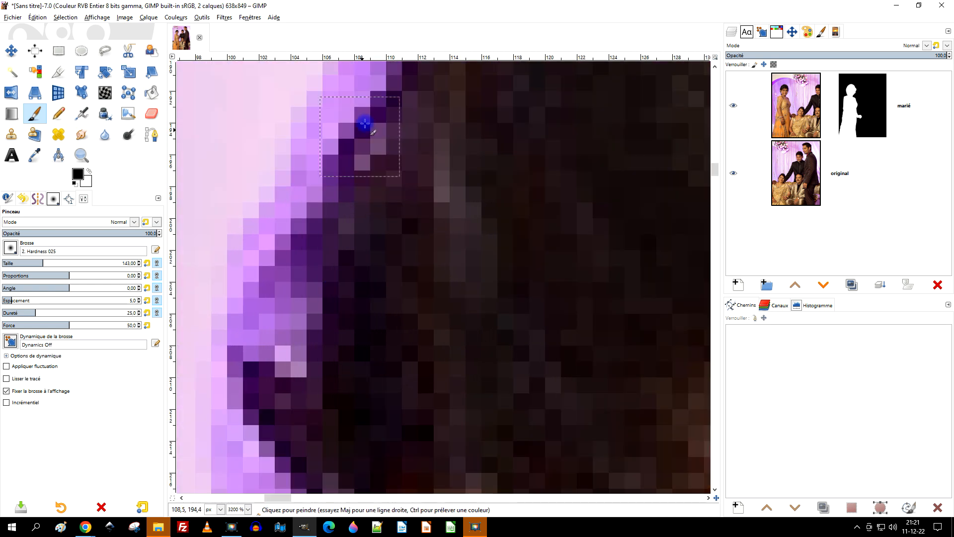
left_click_drag(354, 151, 347, 263)
mouse_move(341, 174)
left_mouse_down()
mouse_move(321, 219)
mouse_move(338, 212)
mouse_move(367, 117)
mouse_move(320, 232)
left_mouse_up()
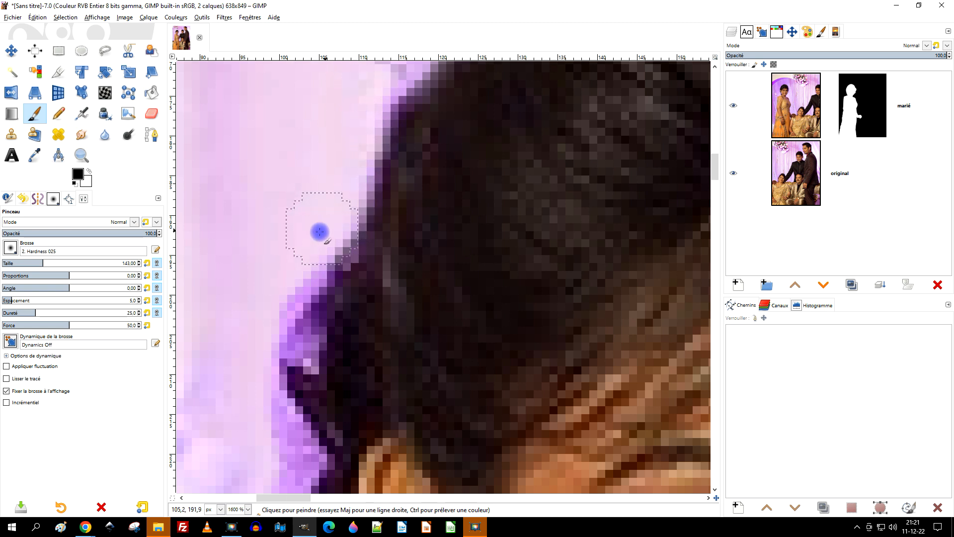
Step: Continue painting black on the mask along the hair behind the ear down to the earring
scroll(308, 268, "down", 1)
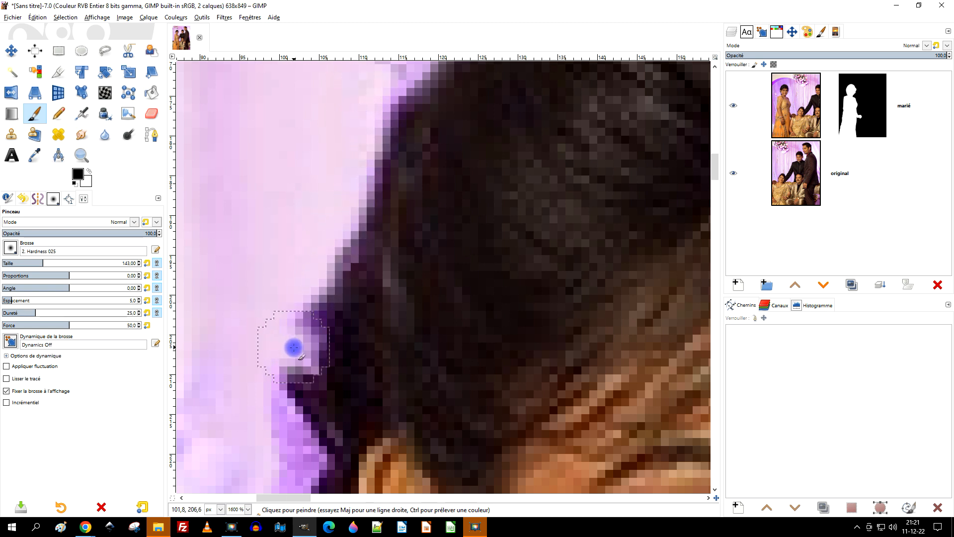
scroll(351, 328, "down", 1)
scroll(351, 328, "down", 2)
scroll(287, 304, "up", 2)
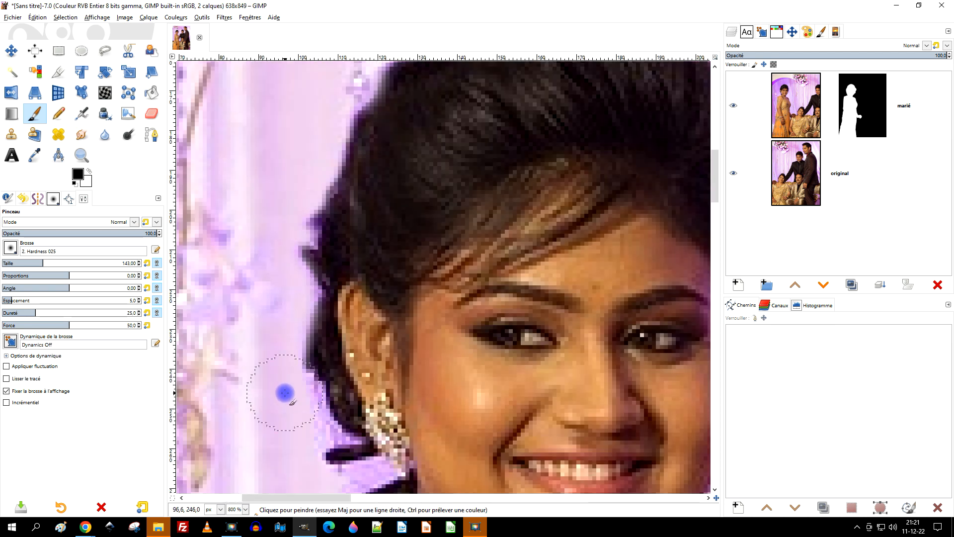
scroll(398, 272, "down", 3)
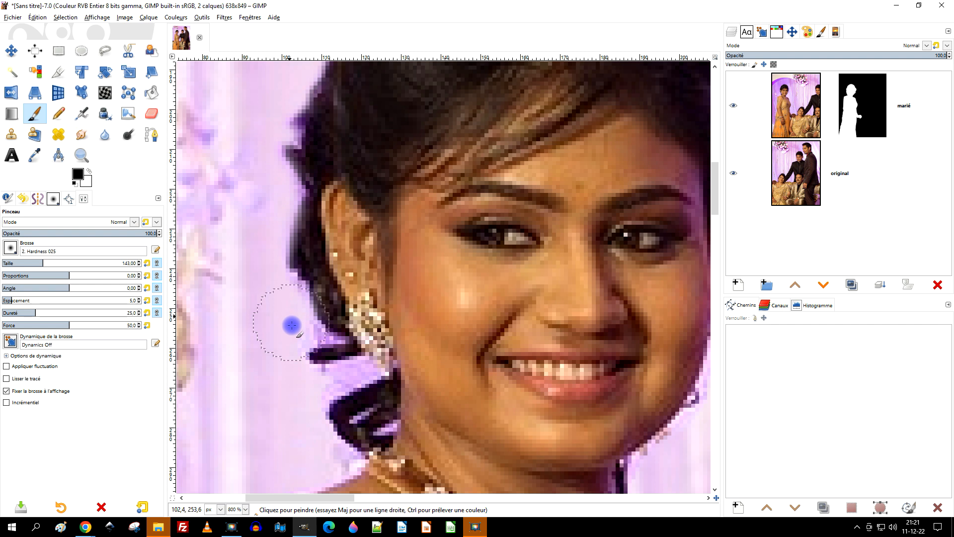
scroll(293, 315, "up", 4)
mouse_move(277, 187)
left_mouse_down()
mouse_move(302, 164)
mouse_move(323, 240)
mouse_move(394, 391)
mouse_move(444, 421)
mouse_move(480, 422)
mouse_move(397, 377)
mouse_move(470, 412)
mouse_move(313, 442)
mouse_move(389, 407)
mouse_move(451, 401)
mouse_move(343, 261)
left_mouse_up()
scroll(343, 261, "down", 5)
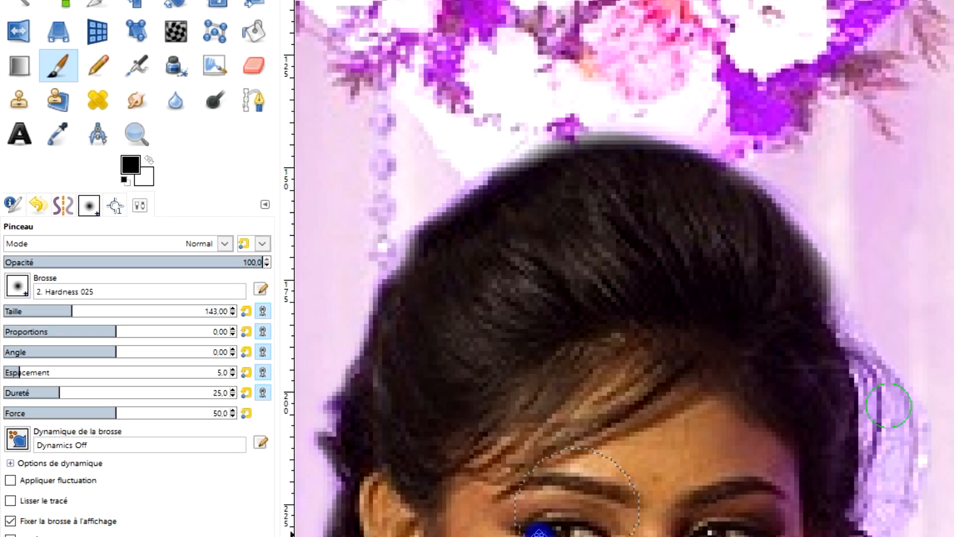
Step: Switch the paint colour to white and paint on the mask just inside the crown of the hair to restore its edge
scroll(628, 213, "up", 3)
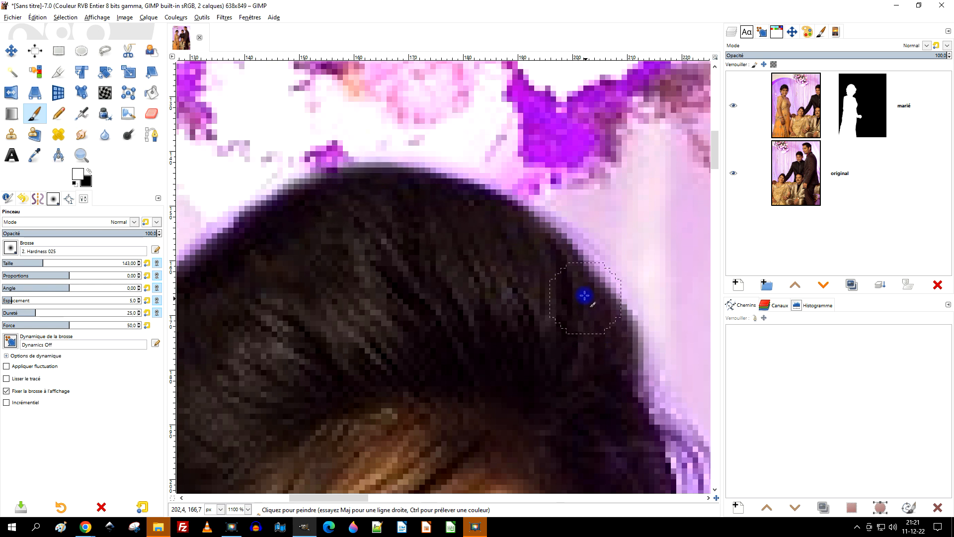
scroll(570, 280, "down", 4, "ctrl")
scroll(453, 279, "up", 4, "ctrl")
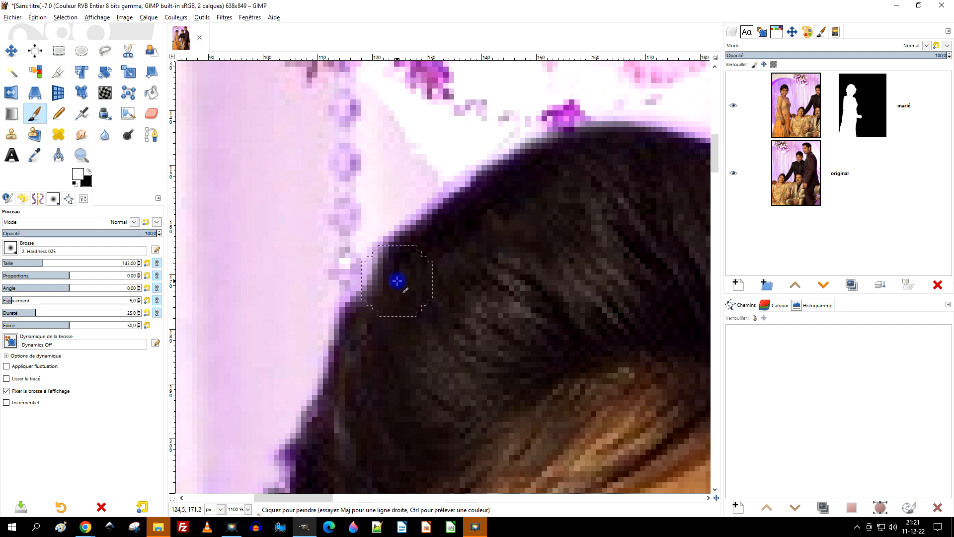
scroll(529, 269, "down", 5, "ctrl")
left_click_drag(557, 299, 514, 228)
scroll(562, 247, "up", 2, "ctrl")
left_click_drag(583, 252, 519, 199)
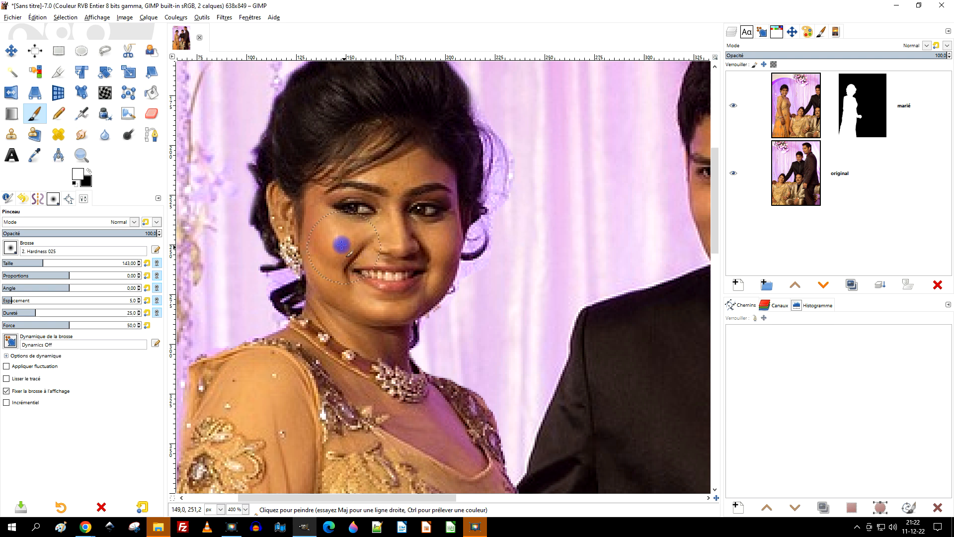
Step: Paint white on the mask along the hair from behind the ear up to the crown
scroll(270, 220, "up", 3, "ctrl")
mouse_move(219, 185)
left_mouse_down()
mouse_move(220, 160)
mouse_move(236, 122)
left_mouse_up()
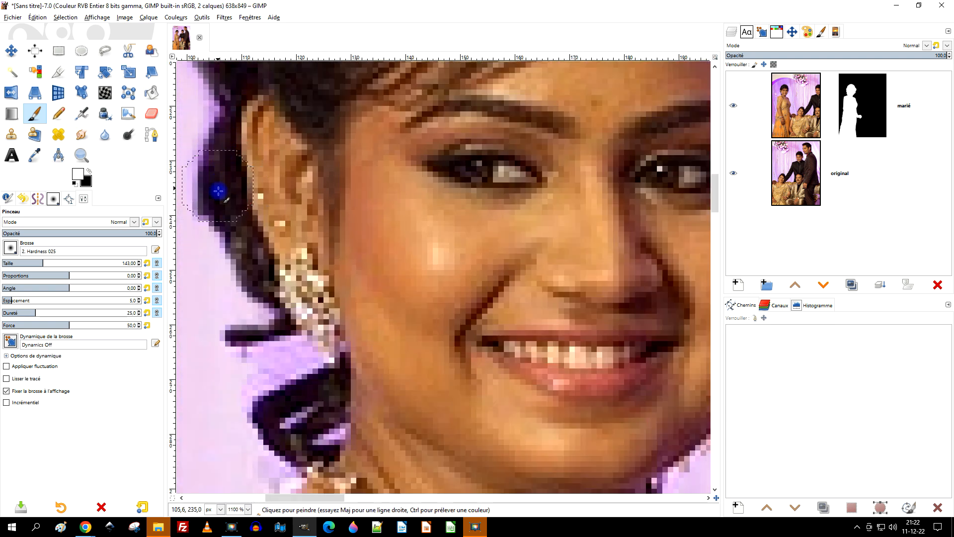
left_click_drag(343, 192, 474, 411)
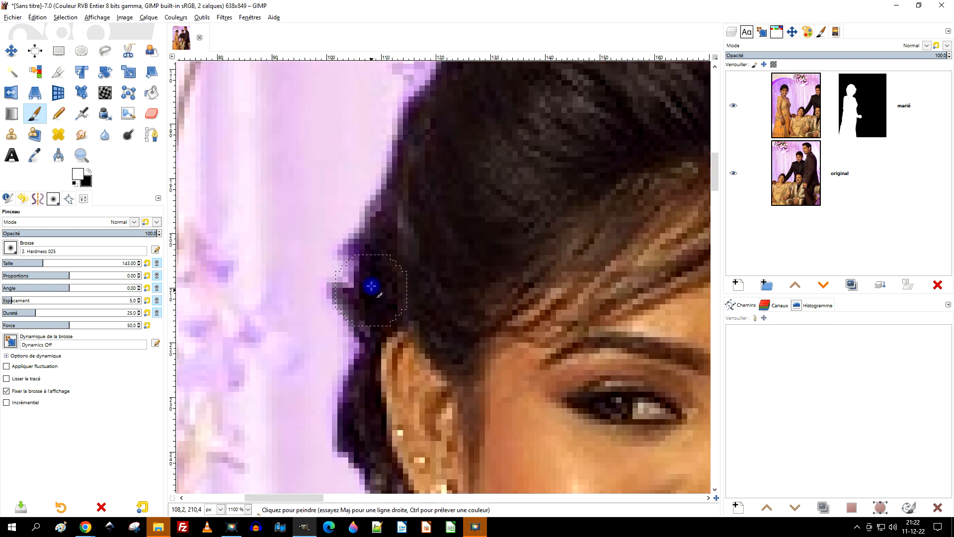
left_click_drag(399, 192, 442, 126)
left_click_drag(499, 173, 447, 383)
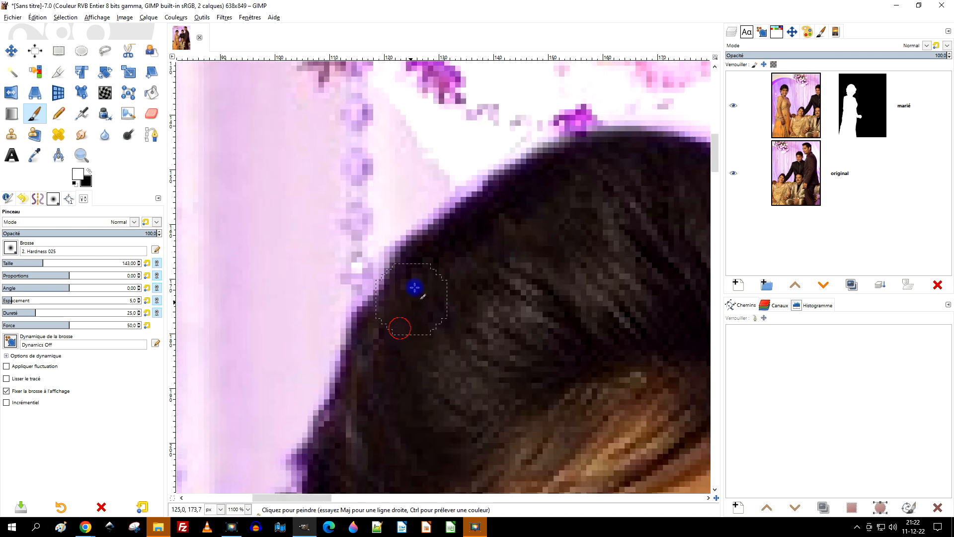
Step: Examine the standing woman's cut-out edges from the hair down to the hem, including the seated woman showing behind the dress
scroll(618, 208, "down", 6)
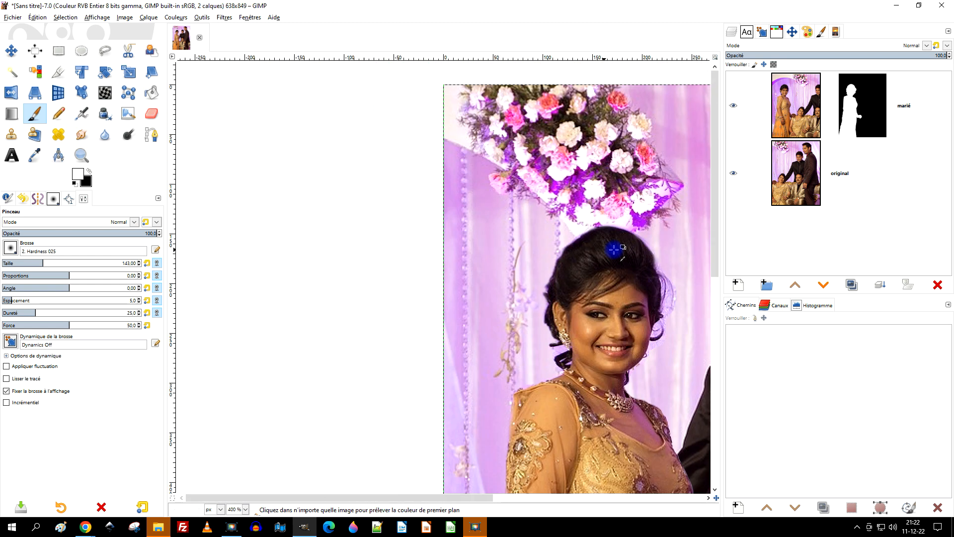
left_click_drag(616, 251, 517, 170)
left_click_drag(504, 349, 495, 103)
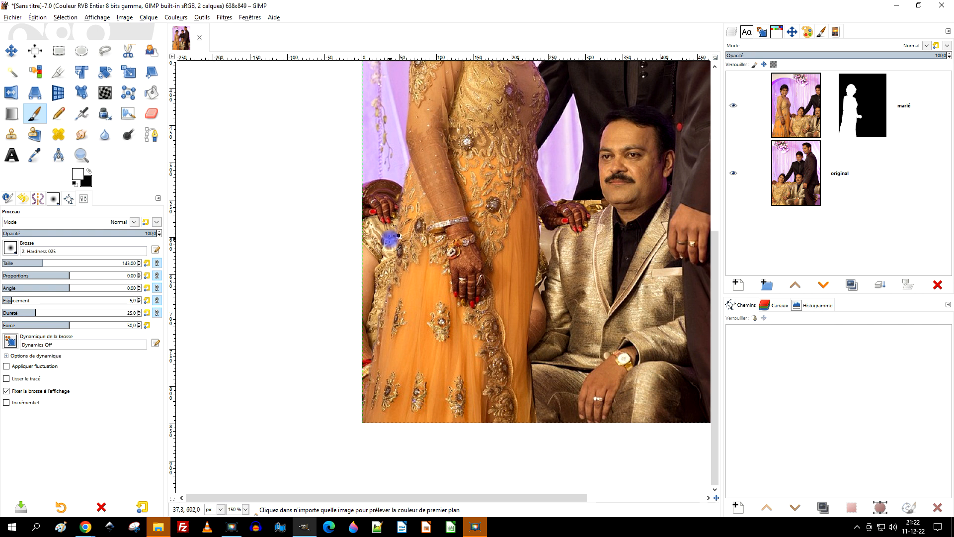
scroll(390, 239, "up", 2)
mouse_move(456, 282)
left_mouse_down()
mouse_move(484, 216)
mouse_move(482, 268)
mouse_move(507, 267)
left_mouse_up()
scroll(485, 213, "down", 2)
scroll(508, 267, "up", 1)
left_click_drag(626, 351, 537, 335)
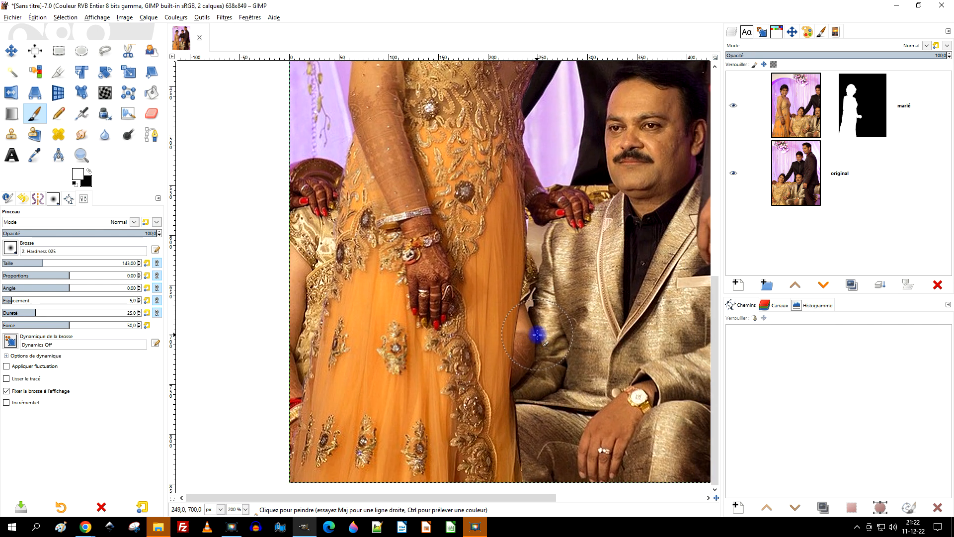
left_click_drag(542, 370, 508, 279)
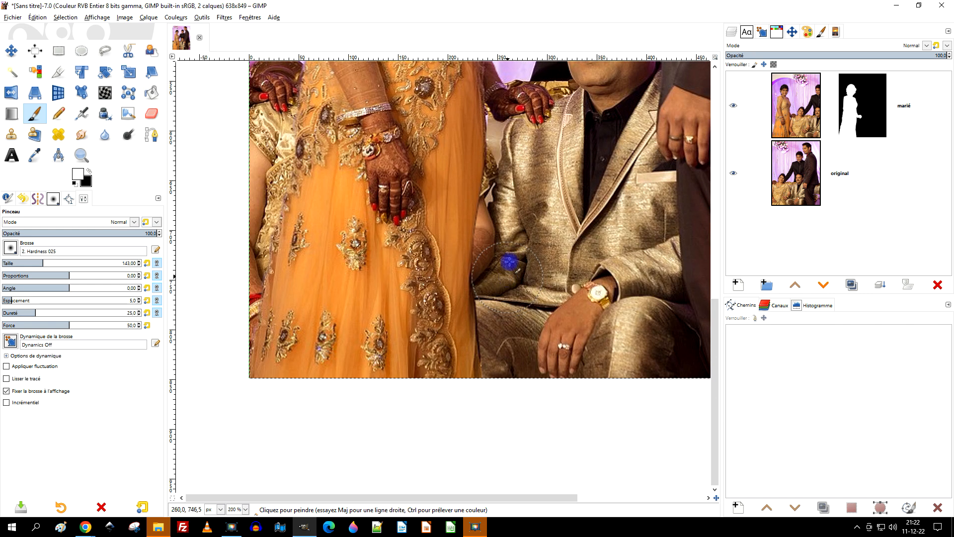
scroll(495, 163, "down", 1)
scroll(370, 137, "up", 1)
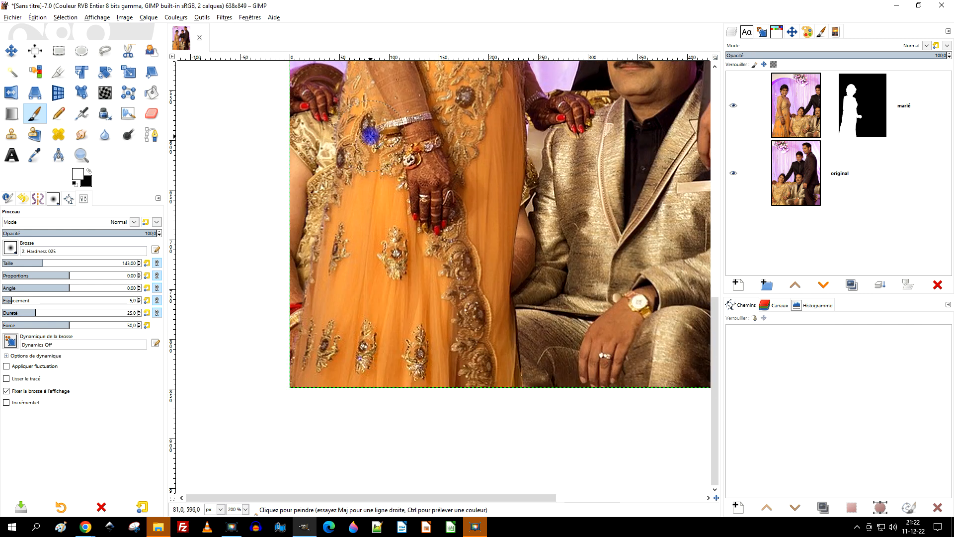
left_click_drag(370, 135, 378, 272)
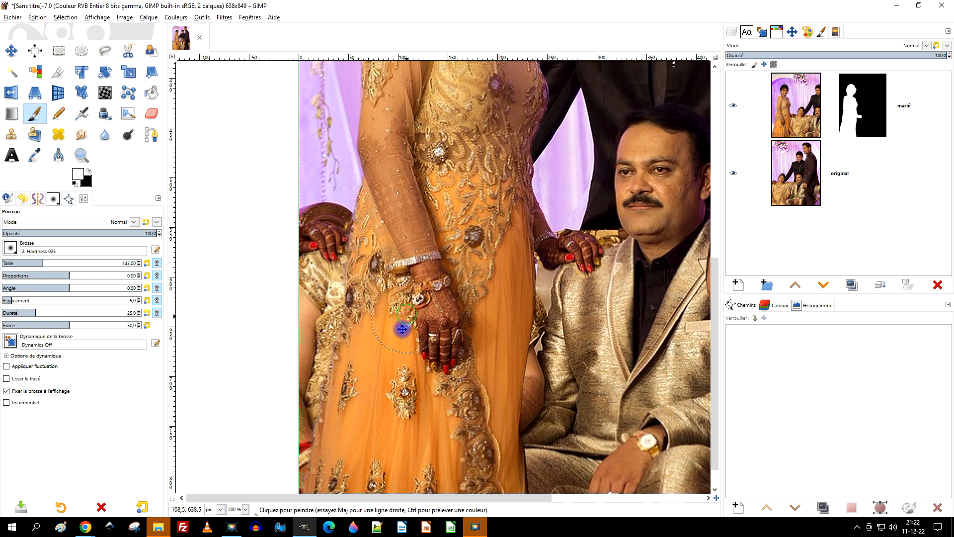
scroll(402, 328, "up", 1)
Step: Duplicate the "original" layer and rename the copy "arrière plan"
left_click(828, 172)
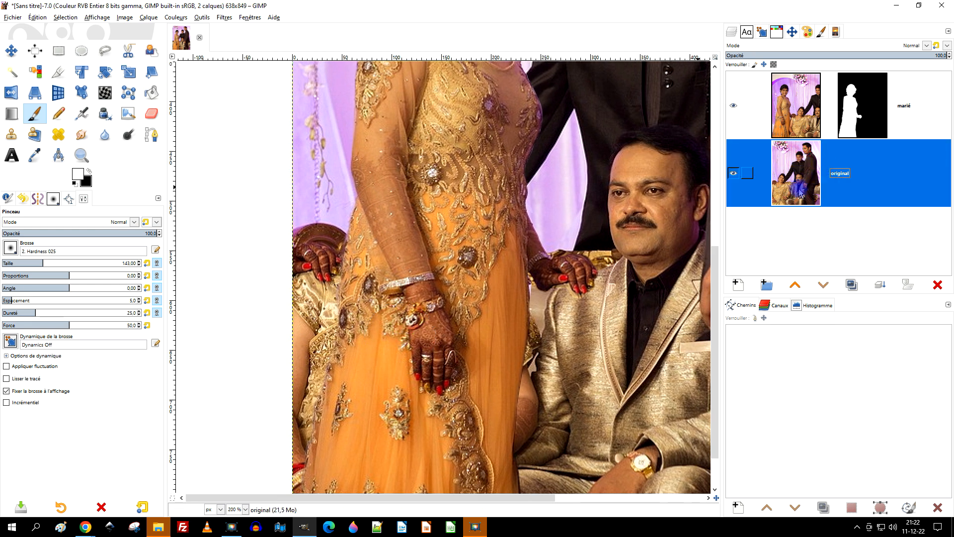
left_click(851, 285)
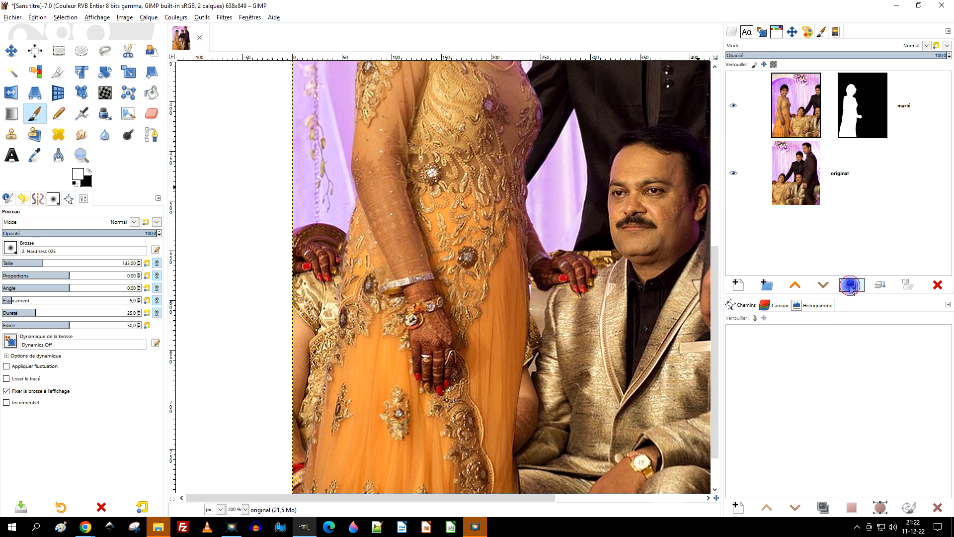
double_click(894, 148)
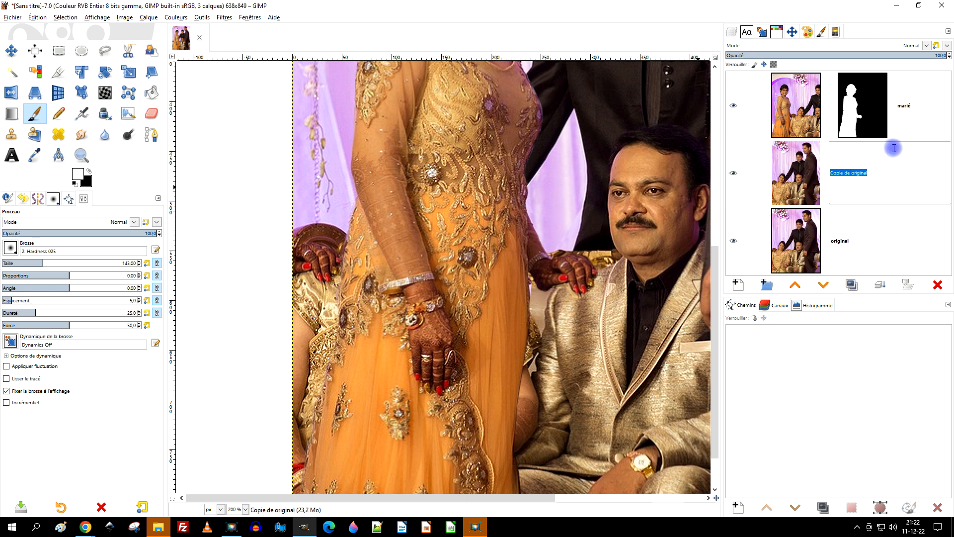
type("arrière plan")
key("Return")
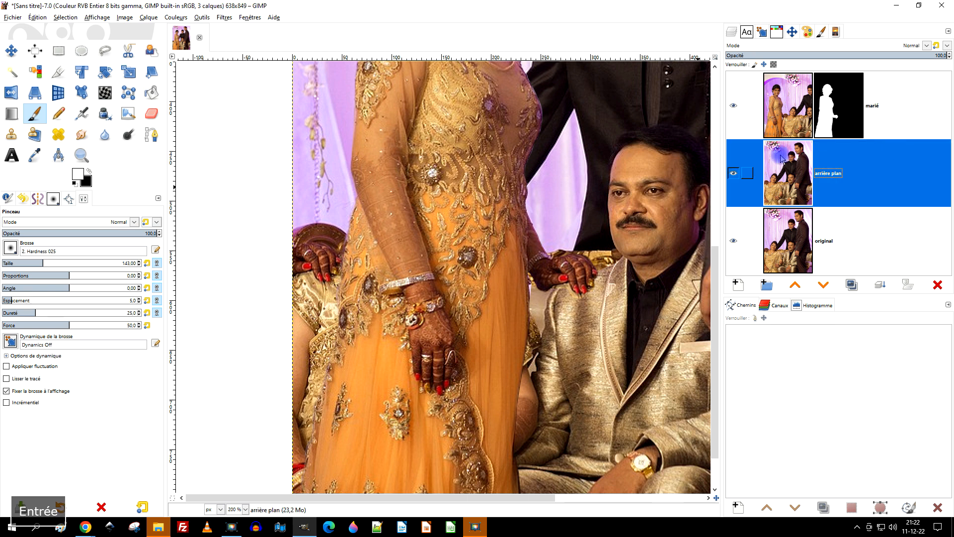
Step: Set up the Clone tool with the "2. Hardness 075" brush at size 163 for the curtain beside the standing woman
left_click(12, 135)
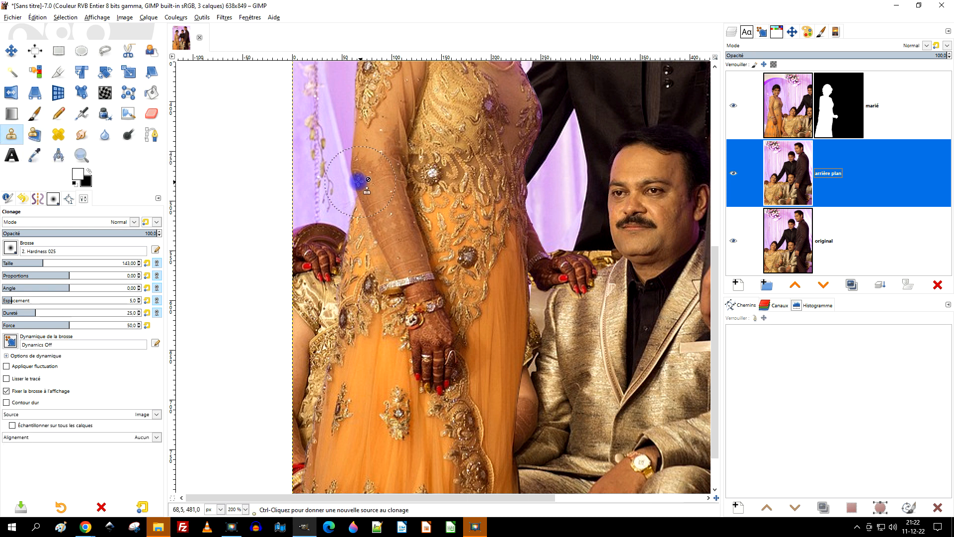
scroll(358, 180, "down", 2)
scroll(341, 171, "up", 3)
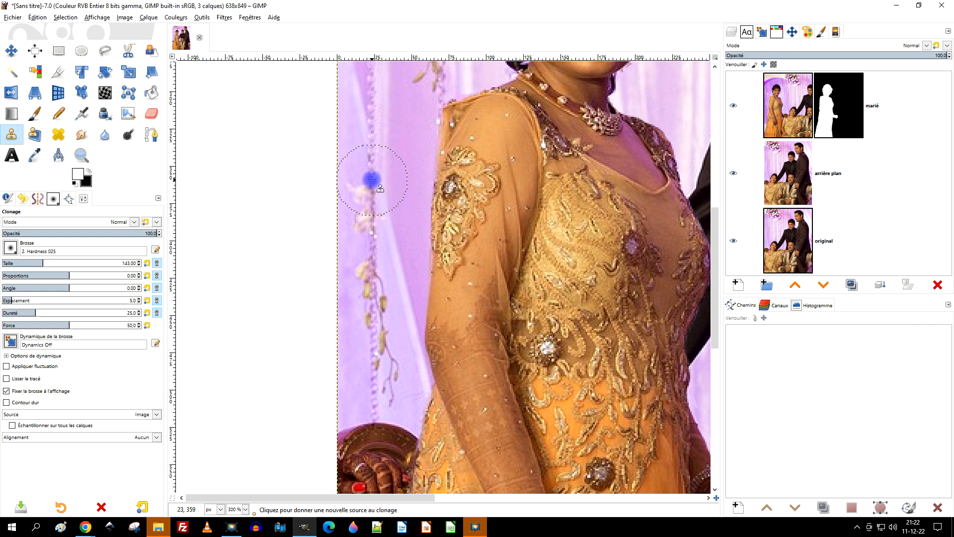
left_click(10, 247)
left_click(37, 279)
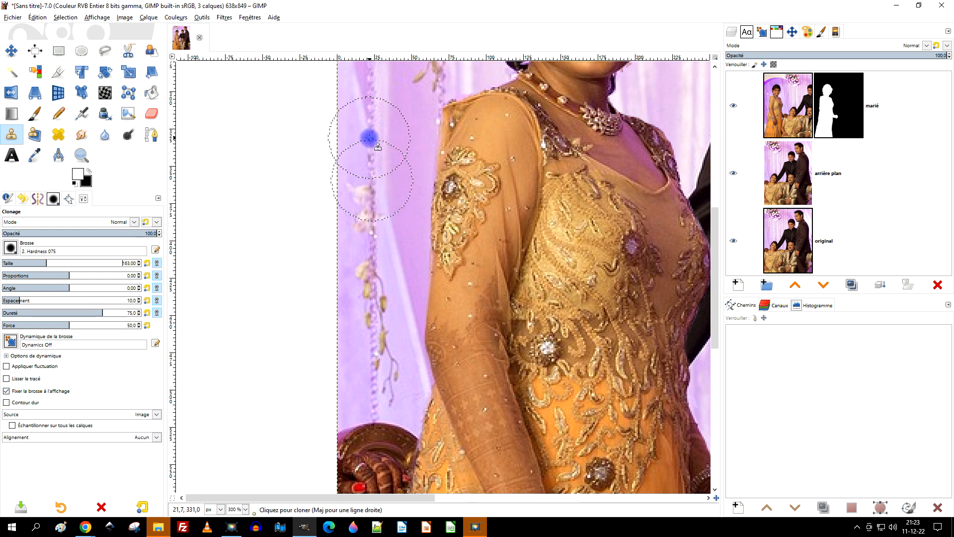
Step: Sample the purple curtain at the hanging garland and clone it over the sofa and hand remnants beside the dress
key("ctrl")
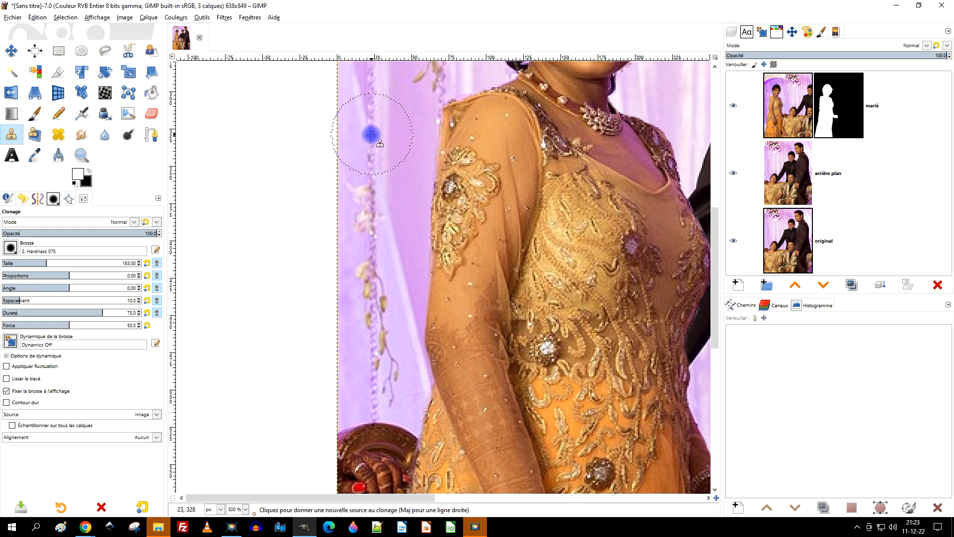
left_click(372, 134, "ctrl")
left_click_drag(561, 334, 564, 125)
mouse_move(377, 215)
left_mouse_down()
mouse_move(374, 264)
mouse_move(364, 232)
mouse_move(354, 252)
mouse_move(359, 309)
mouse_move(397, 233)
mouse_move(396, 251)
mouse_move(352, 382)
mouse_move(339, 533)
left_mouse_up()
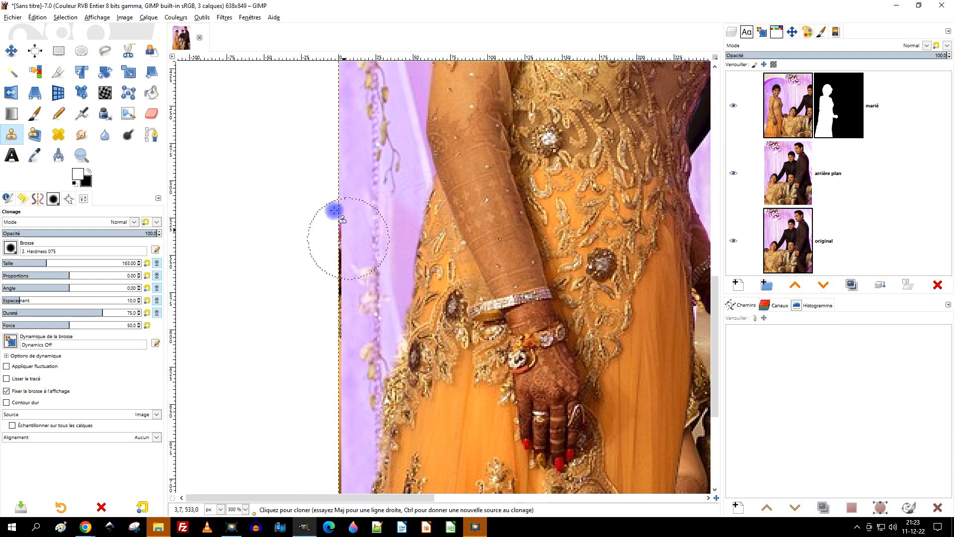
Step: Resample the curtain at the photo's edge and clone it over the leftover border strip from the sleeve down past the hip
scroll(358, 348, "up", 5)
scroll(356, 219, "up", 3)
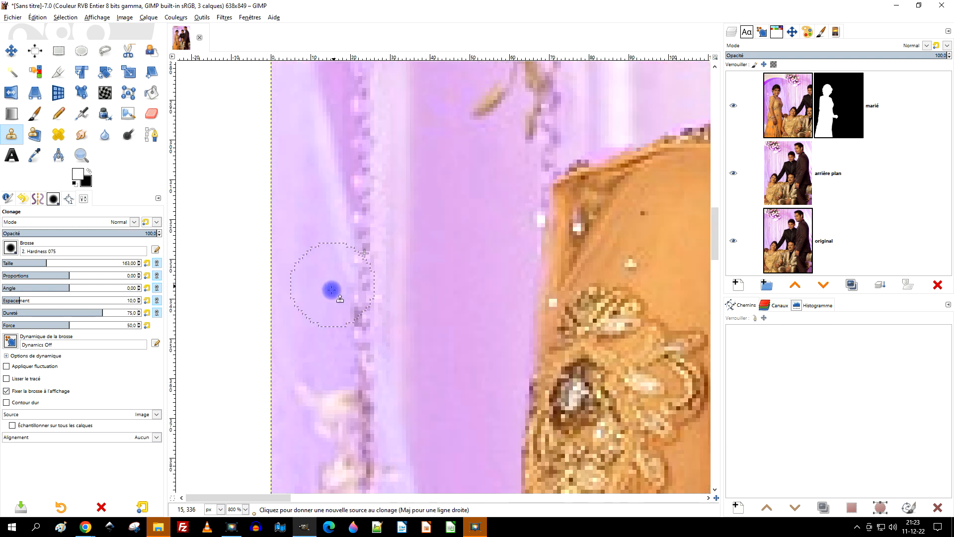
scroll(304, 264, "up", 1)
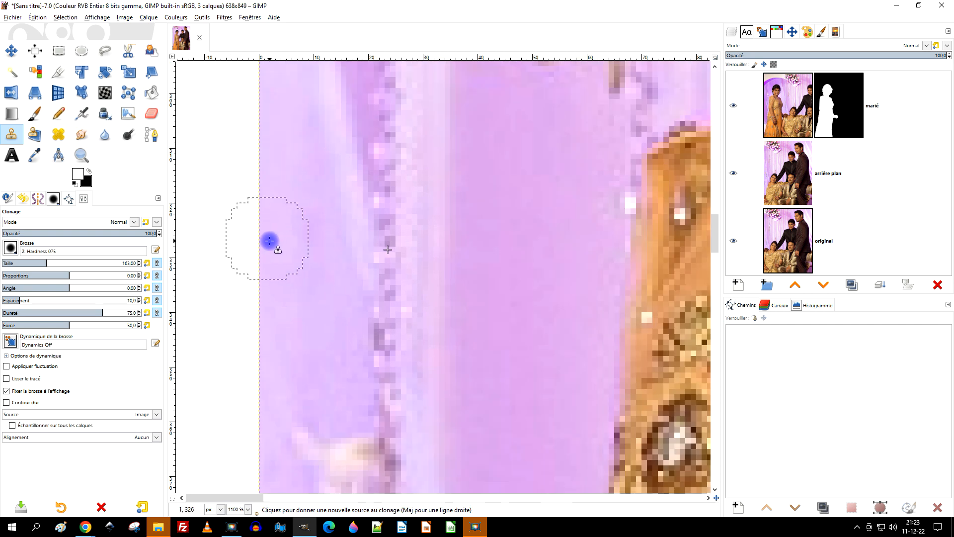
left_click(258, 81, "ctrl")
scroll(351, 249, "down", 10)
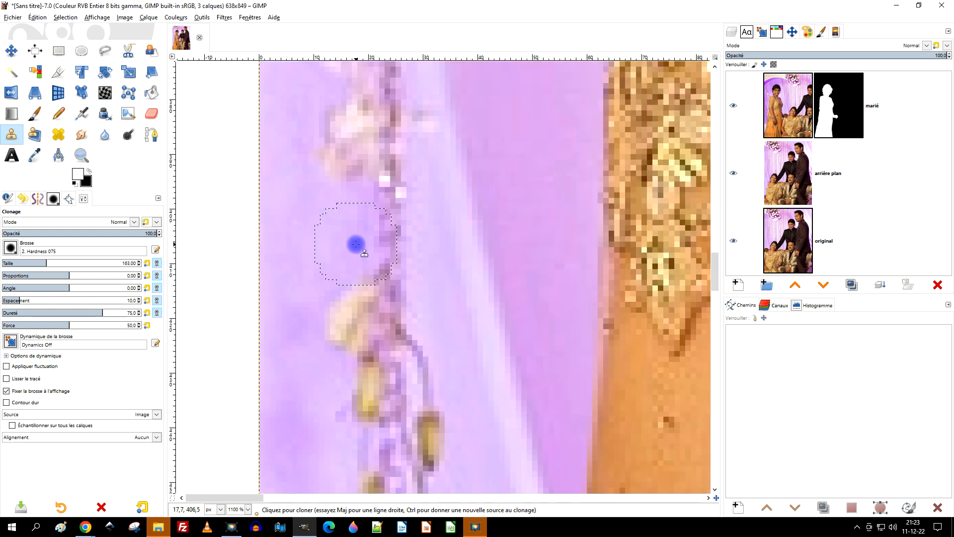
scroll(352, 233, "down", 3)
left_click_drag(289, 141, 323, 311)
left_click_drag(291, 217, 276, 424)
scroll(426, 432, "down", 5)
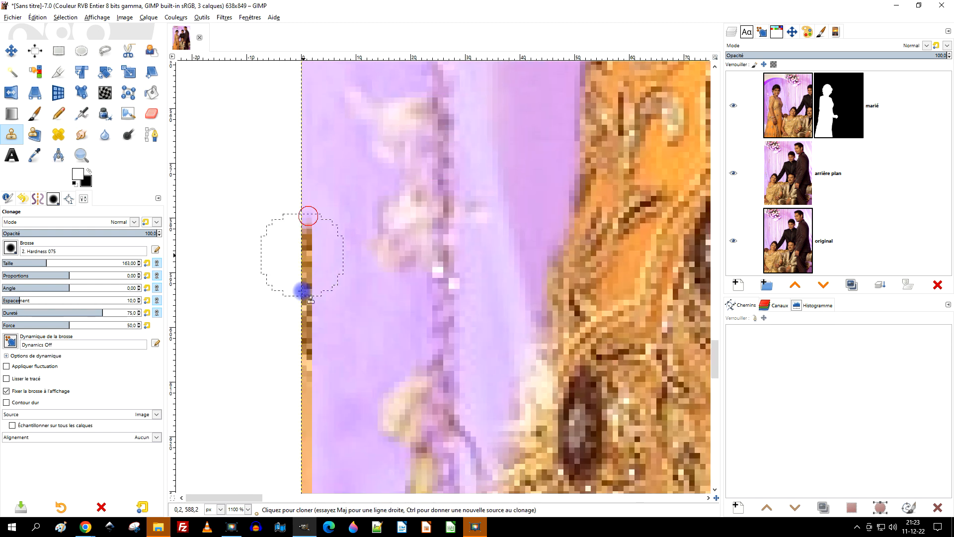
left_click_drag(299, 218, 298, 465)
scroll(407, 259, "down", 5)
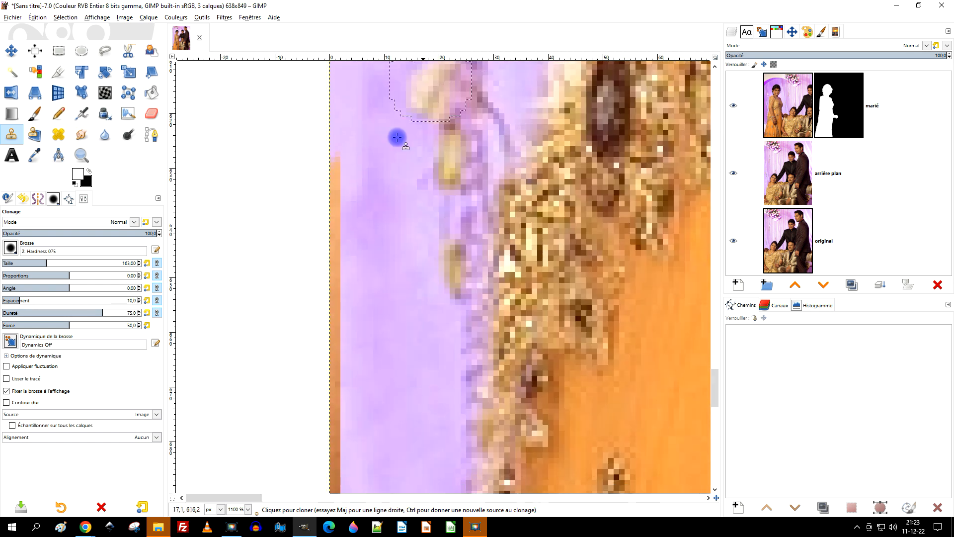
Step: Redo the last clone stroke from a new curtain source, covering the orange strip at the photo's edge beside the beaded skirt
left_click_drag(340, 197, 349, 446)
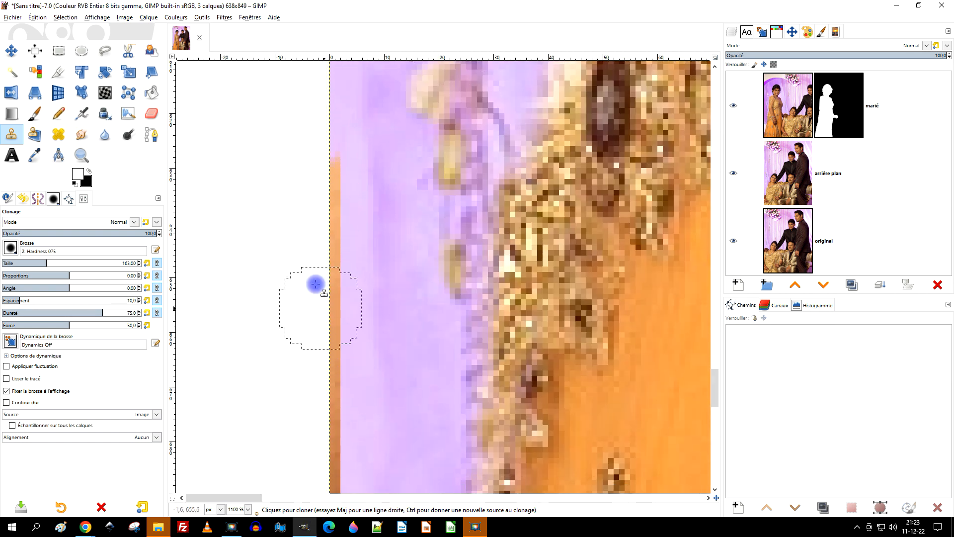
key("ctrl+z")
left_click(357, 183, "ctrl")
left_click_drag(339, 155, 309, 351)
left_click_drag(316, 134, 293, 374)
left_click_drag(320, 243, 325, 460)
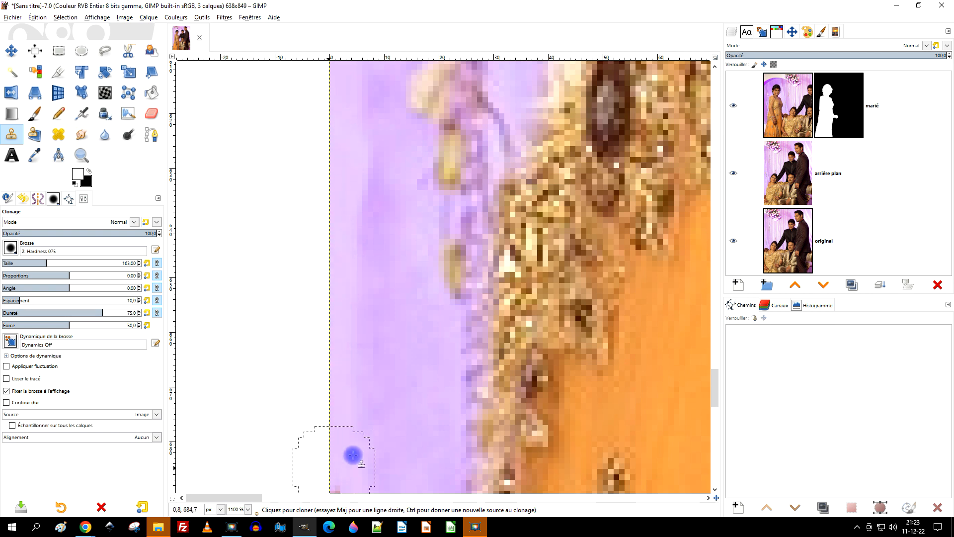
Step: Continue cloning the curtain down the photo's edge beside the lower skirt, over the remnants near the hem
left_click_drag(454, 382, 458, 14)
left_click_drag(332, 108, 330, 385)
left_click_drag(507, 326, 486, 177)
mouse_move(319, 191)
left_mouse_down()
mouse_move(311, 458)
mouse_move(352, 208)
mouse_move(383, 232)
mouse_move(405, 172)
mouse_move(352, 409)
mouse_move(309, 403)
left_mouse_up()
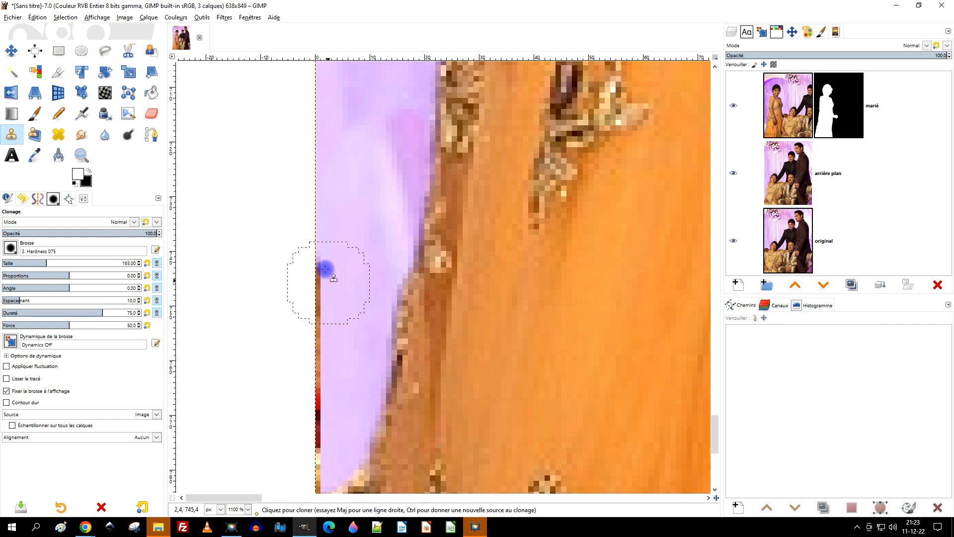
mouse_move(393, 350)
left_mouse_down()
mouse_move(464, 242)
mouse_move(543, 223)
left_mouse_up()
left_click_drag(448, 346, 432, 493)
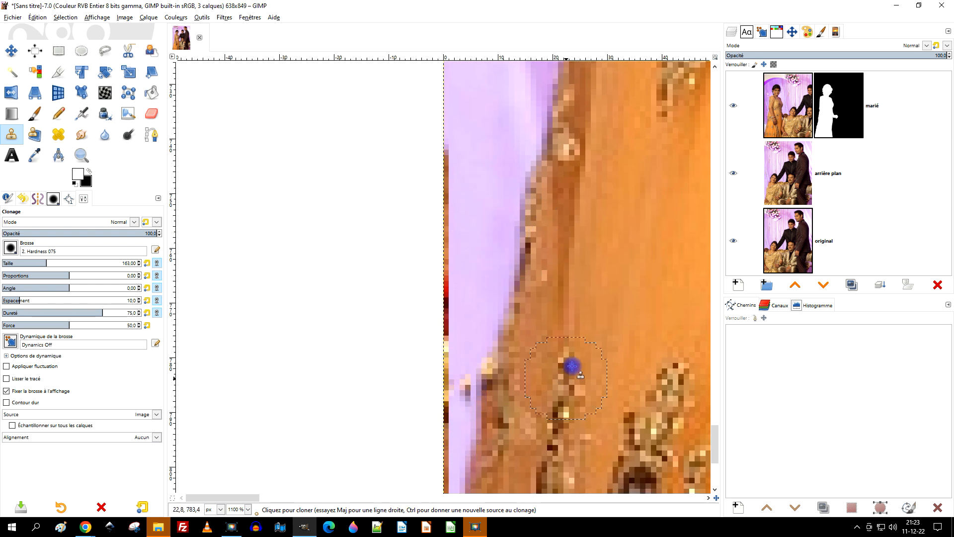
left_click_drag(571, 366, 536, 195)
left_click_drag(428, 207, 432, 241)
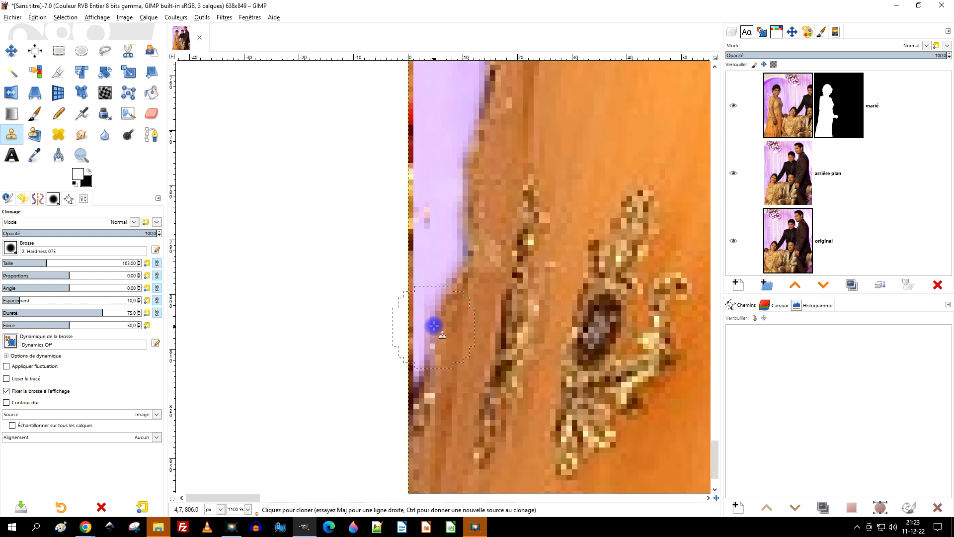
scroll(524, 234, "down", 3)
left_click_drag(543, 233, 422, 380)
Step: Check the background by toggling the "marié" layer, and clone freshly sampled curtain over the remaining edge strip beside the lower skirt
scroll(358, 290, "up", 1)
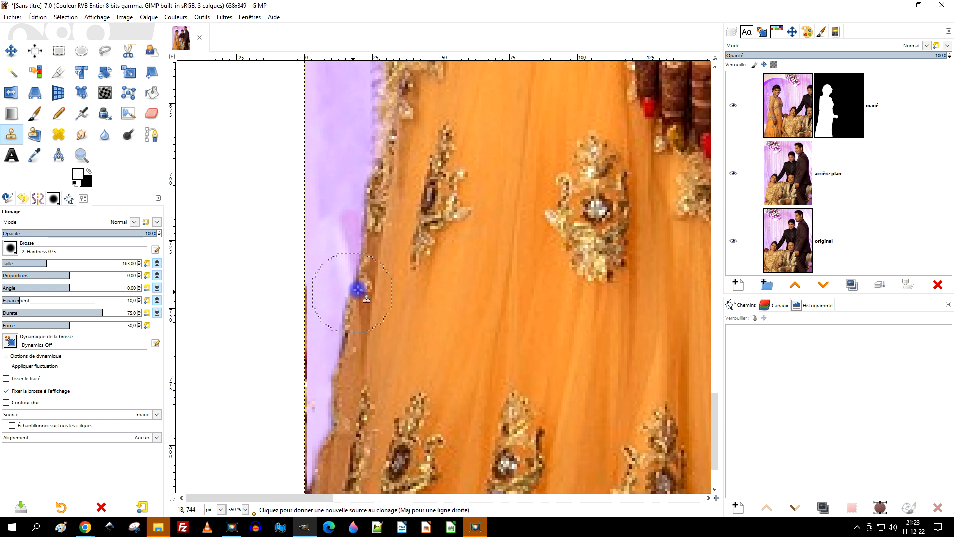
left_click(734, 105)
left_click(734, 105)
left_click_drag(283, 299, 358, 162)
left_click_drag(434, 171, 377, 348)
left_click(791, 150)
left_click_drag(424, 171, 466, 387)
left_click(388, 282, "ctrl")
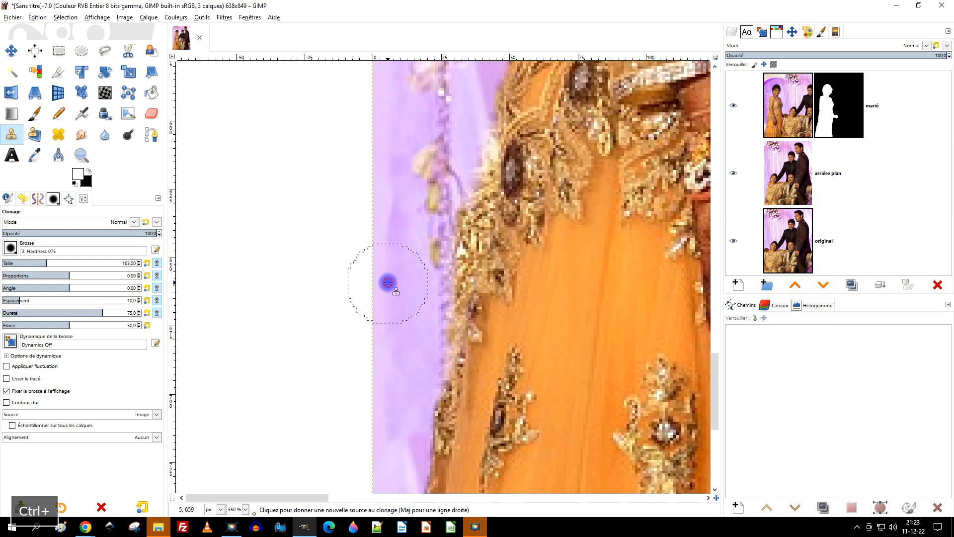
scroll(405, 127, "down", 5)
left_click_drag(399, 240, 375, 439)
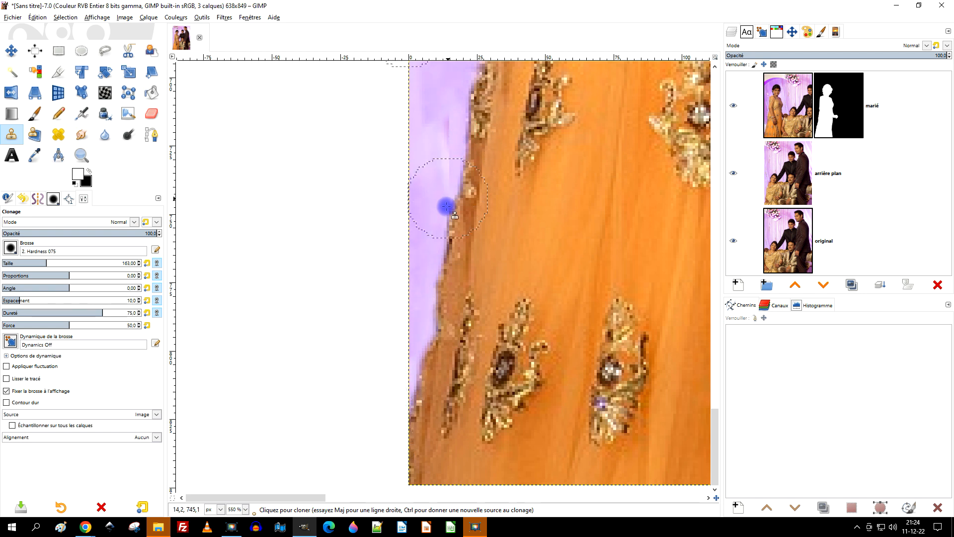
Step: Examine the dress's edge beside the seated man with the "marié" layer hidden and shown, looking for the seated woman's remnants
scroll(447, 214, "down", 4)
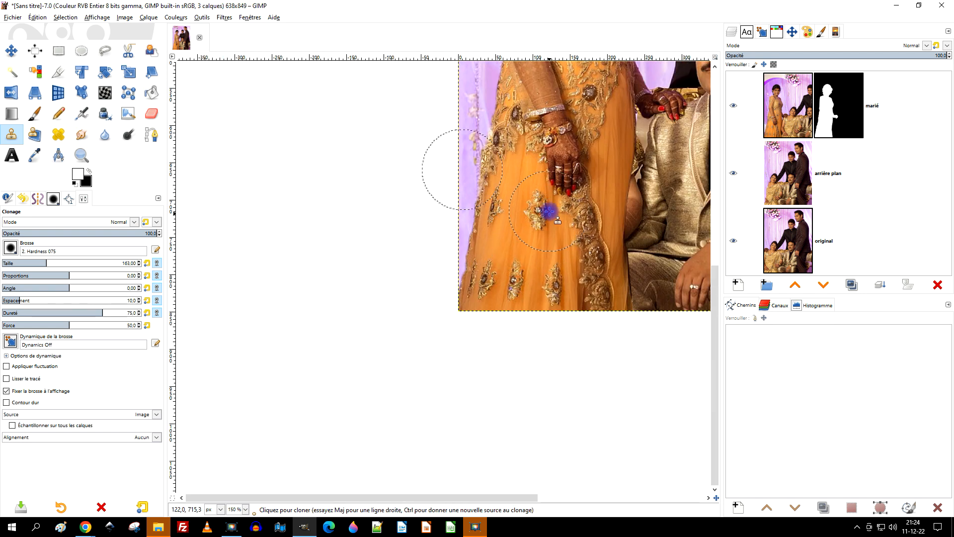
scroll(549, 209, "down", 2)
scroll(435, 241, "up", 3)
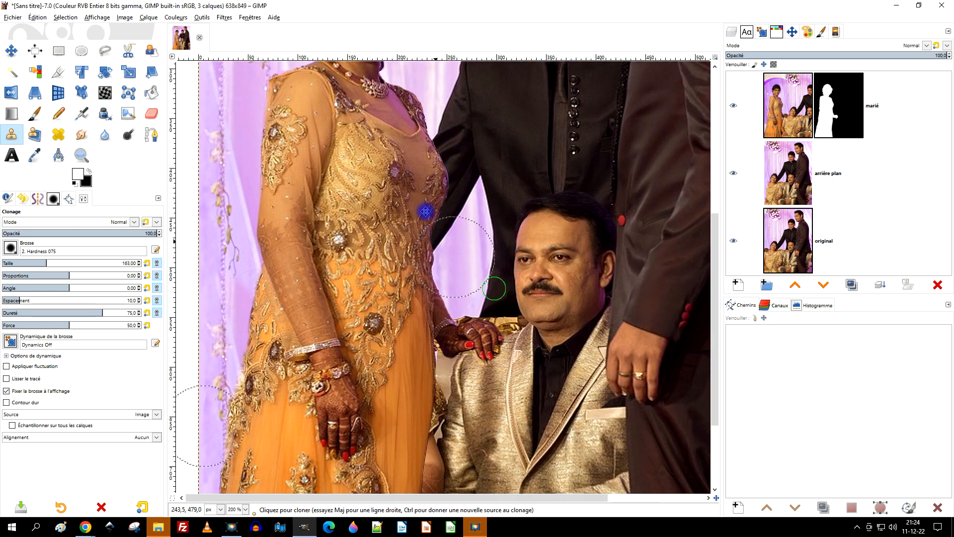
scroll(439, 314, "down", 1)
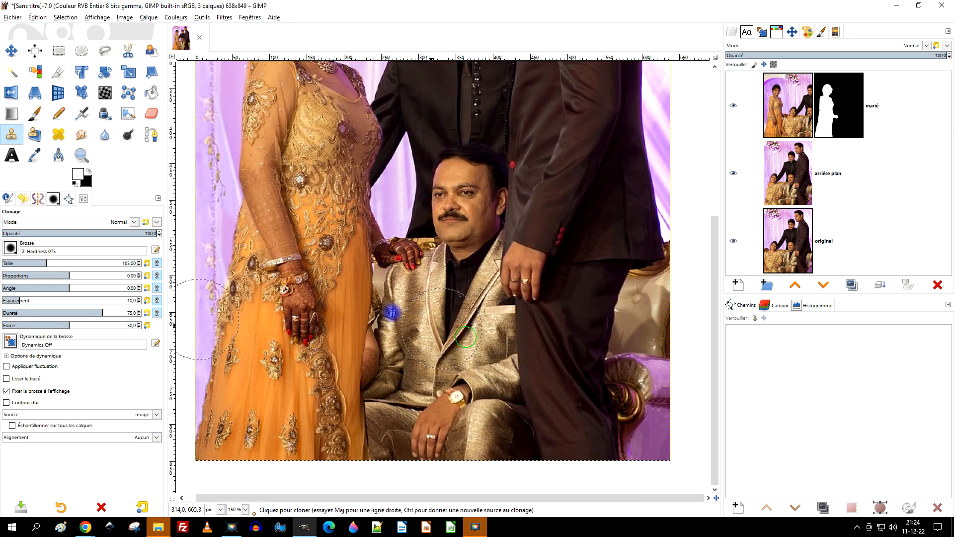
left_click(733, 106)
left_click(733, 106)
left_click(733, 106)
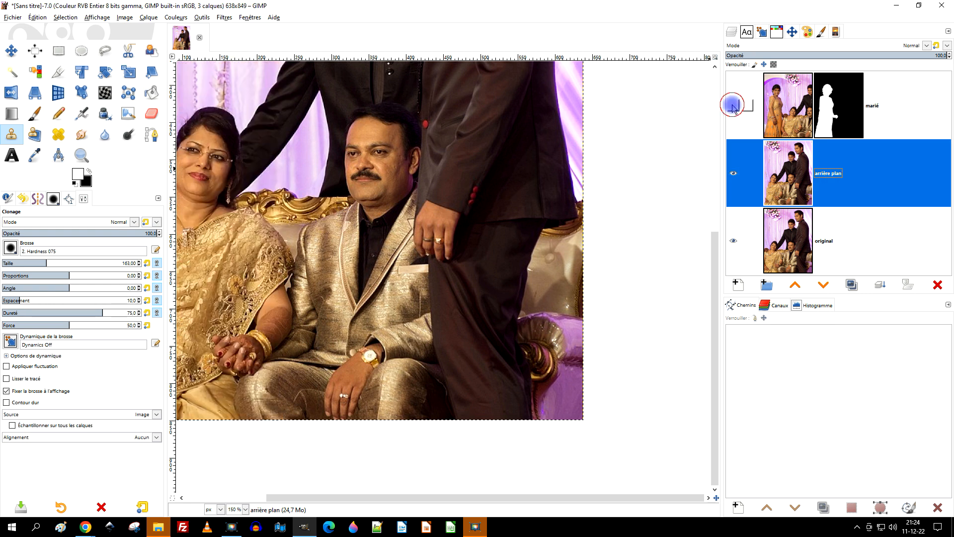
left_click(733, 106)
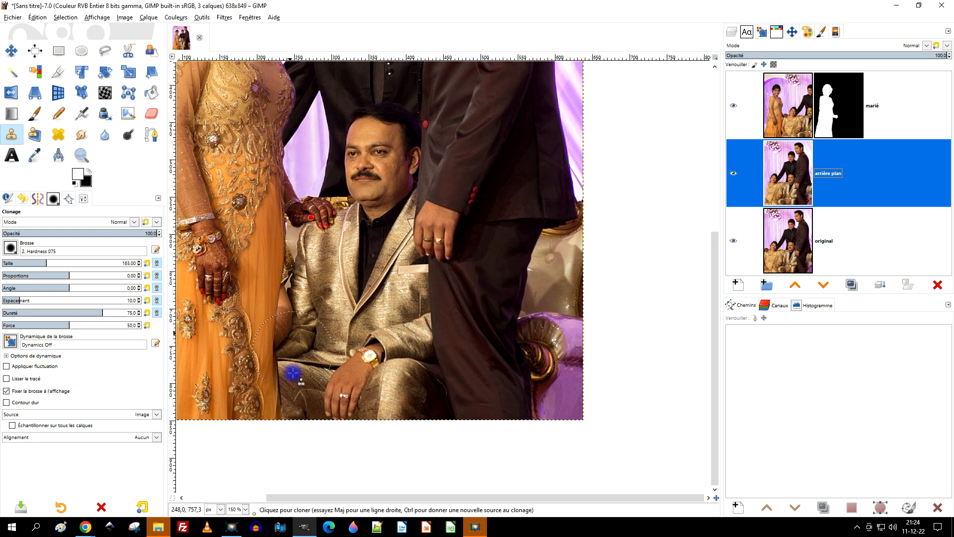
Step: Duplicate the "marié" layer as "robe" and apply the copy's layer mask
left_click(793, 122)
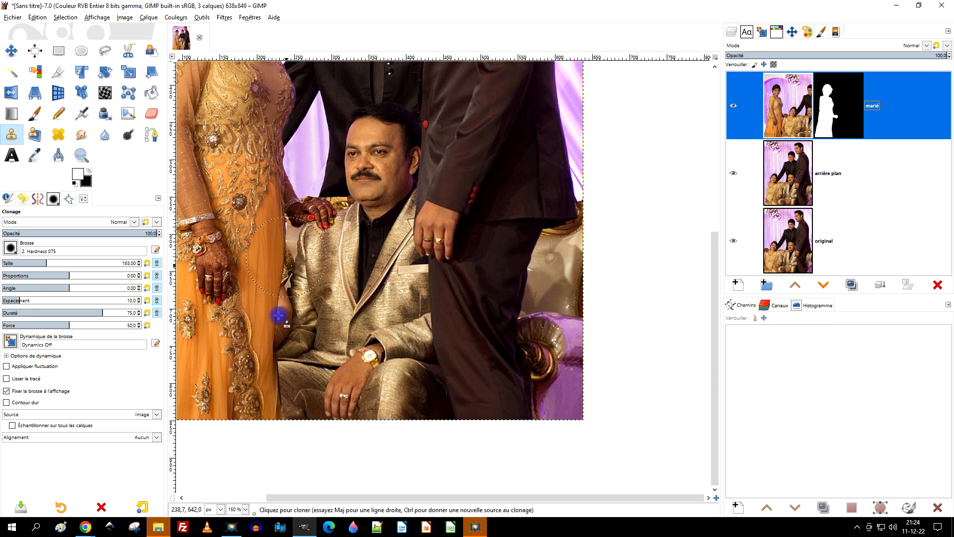
left_click(851, 286)
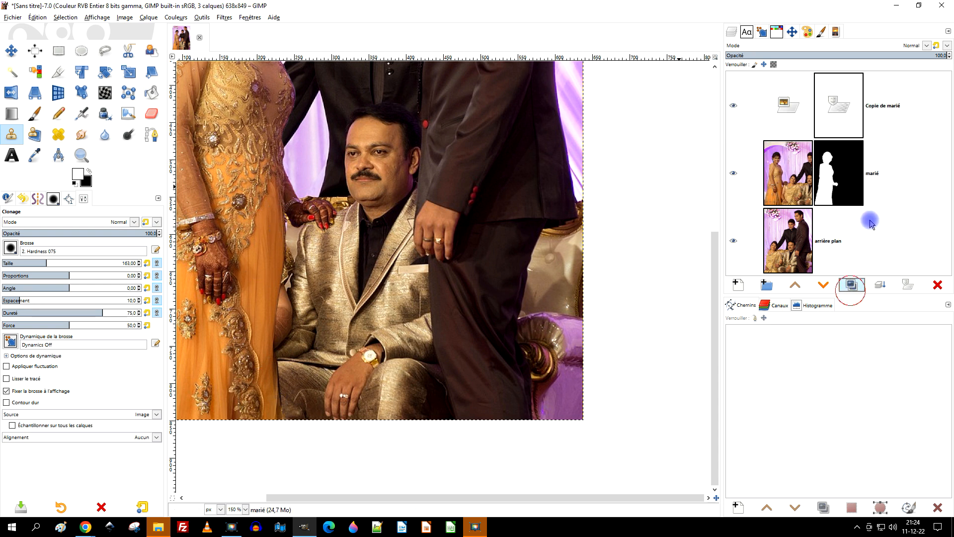
double_click(881, 105)
type("R")
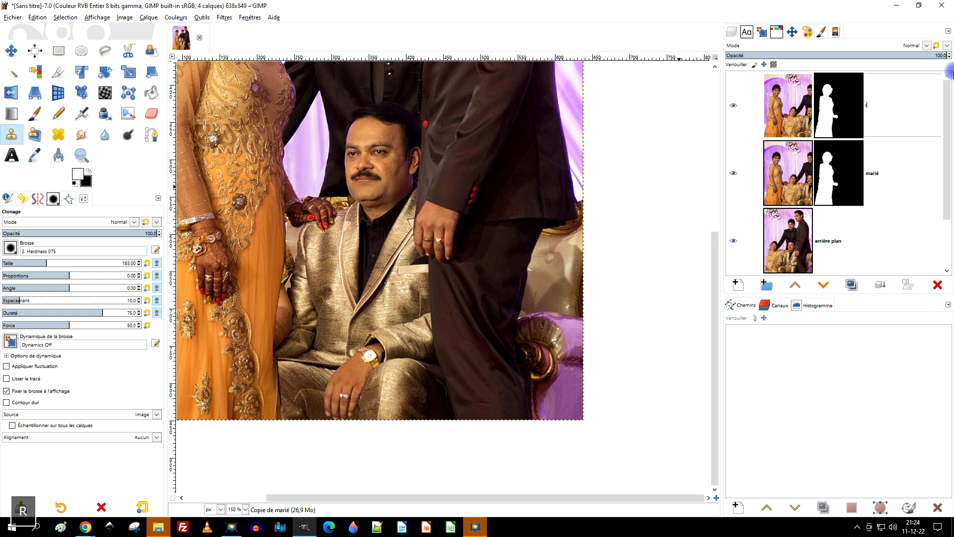
type("obe")
key("Return")
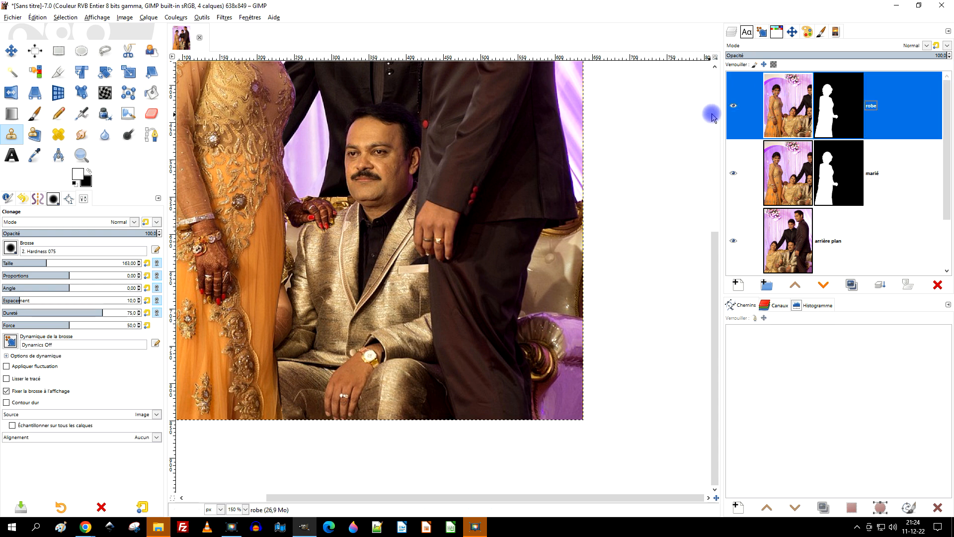
right_click(827, 96)
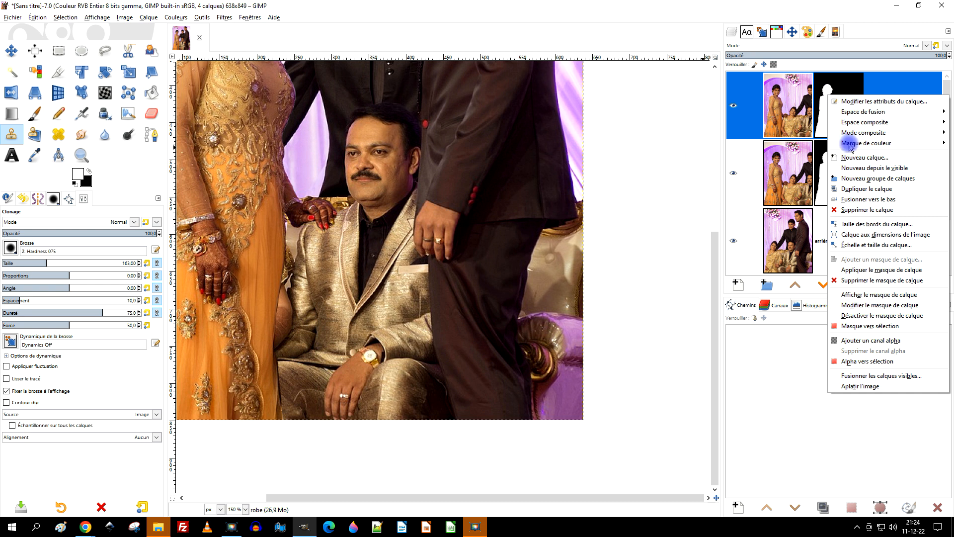
left_click(884, 271)
Step: Make a freehand selection around the dress's edge and the seated man's sleeve down to the hem, and invert it
scroll(341, 277, "up", 1)
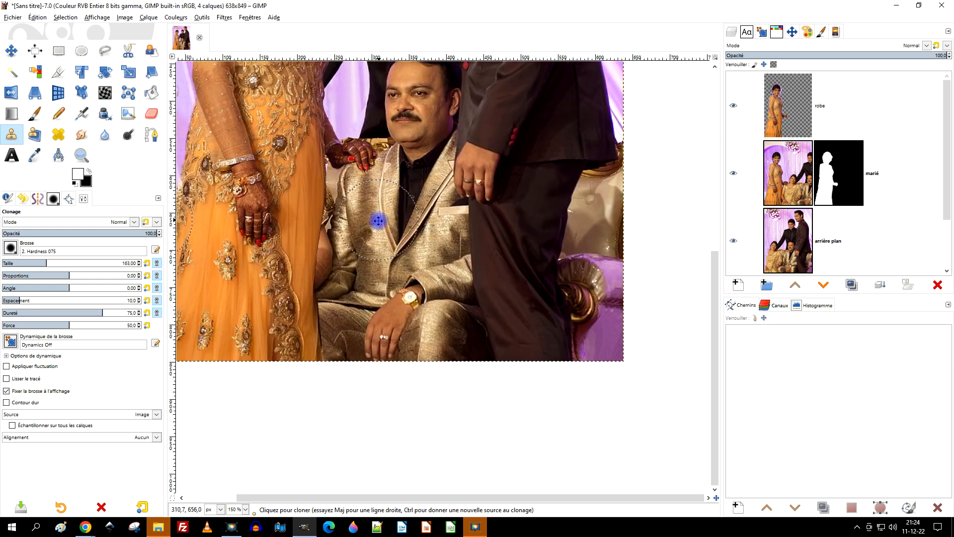
scroll(301, 242, "up", 1)
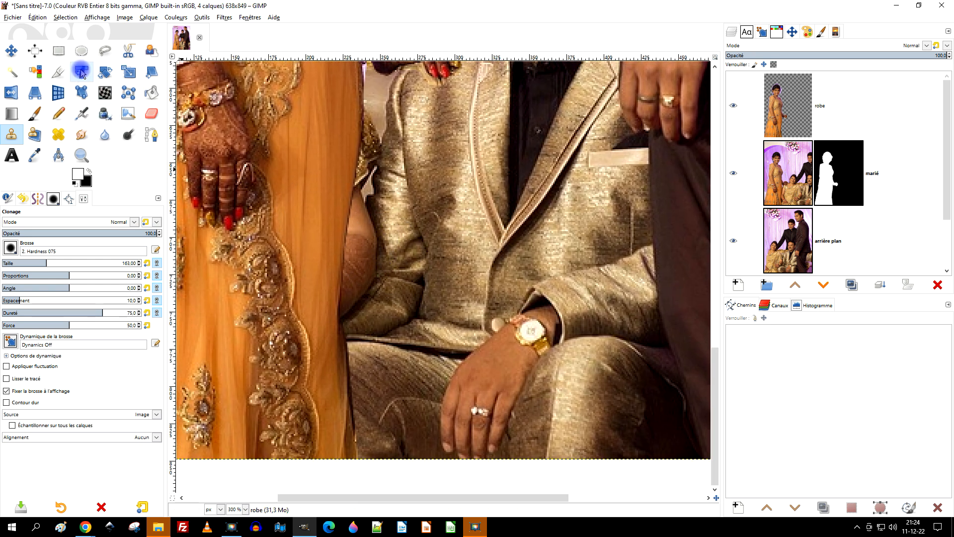
left_click(105, 50)
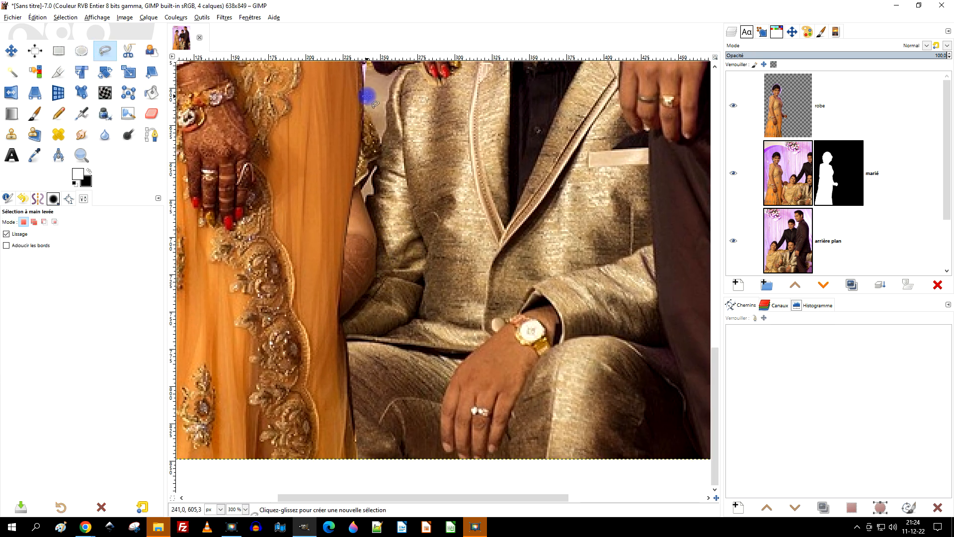
mouse_move(363, 65)
left_mouse_down()
mouse_move(332, 136)
mouse_move(315, 143)
mouse_move(297, 265)
left_mouse_up()
left_click_drag(319, 406, 323, 465)
mouse_move(361, 495)
left_mouse_down()
mouse_move(401, 450)
mouse_move(423, 199)
left_mouse_up()
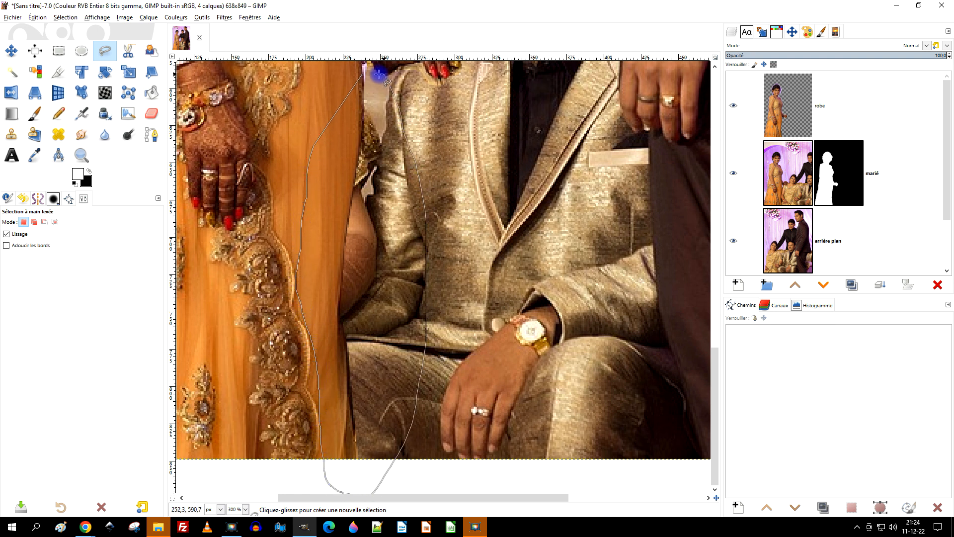
key("Return")
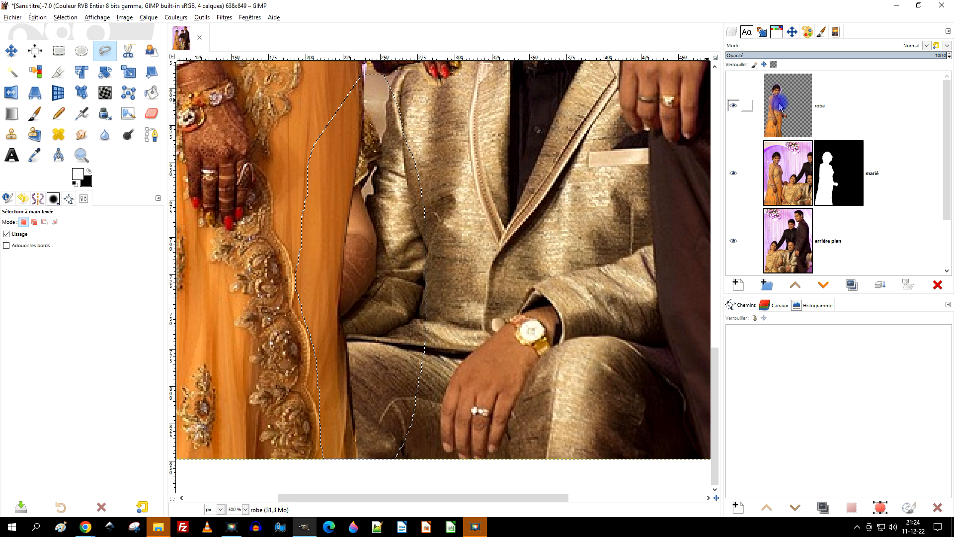
left_click(59, 17)
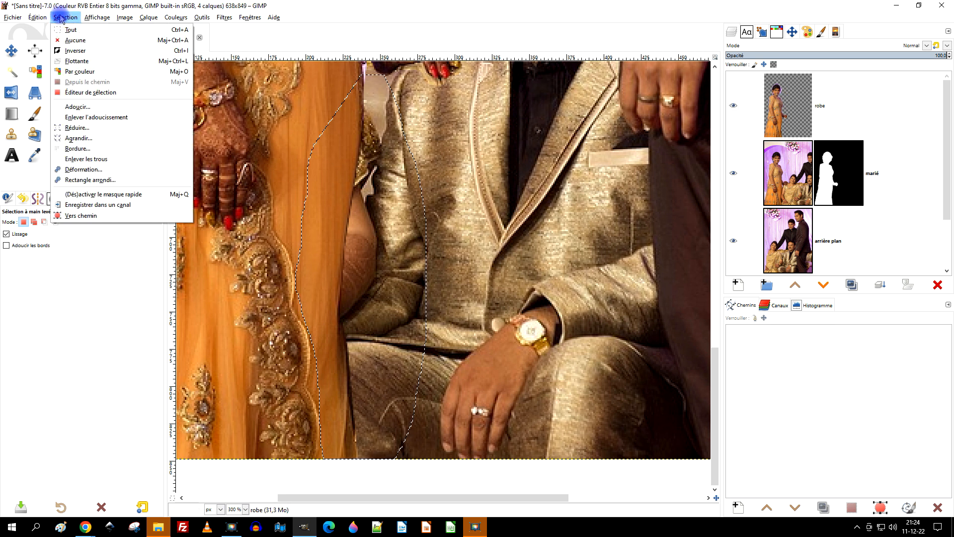
left_click(78, 51)
left_click_drag(294, 182, 404, 258)
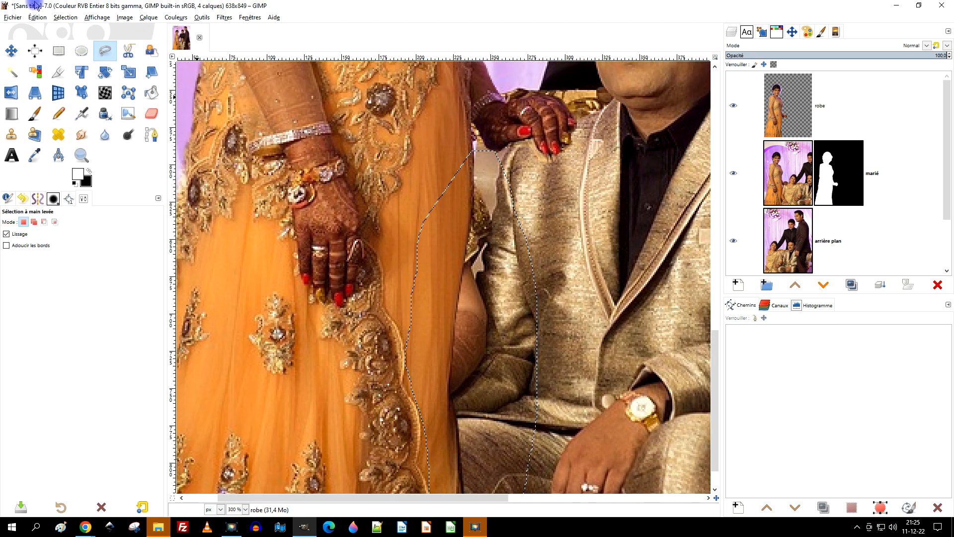
Step: Erase everything outside the selected dress edge on the "robe" layer, and remove the selection
left_click(37, 18)
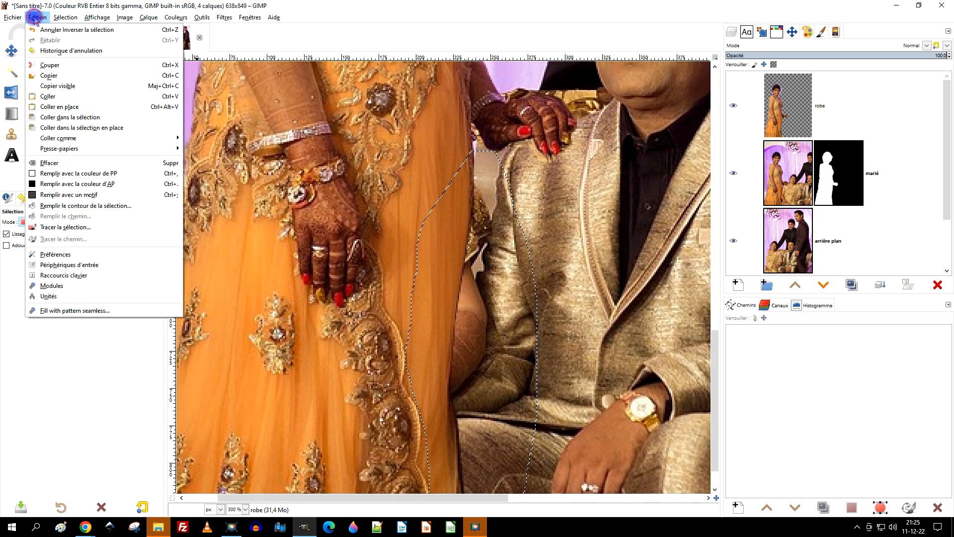
left_click(70, 163)
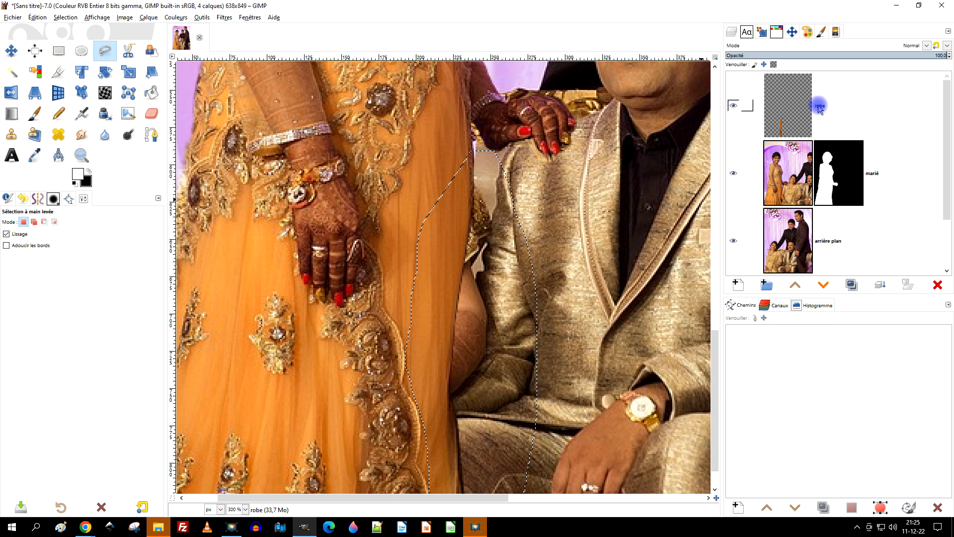
left_click(582, 282)
left_click_drag(584, 266, 551, 189)
left_click(64, 18)
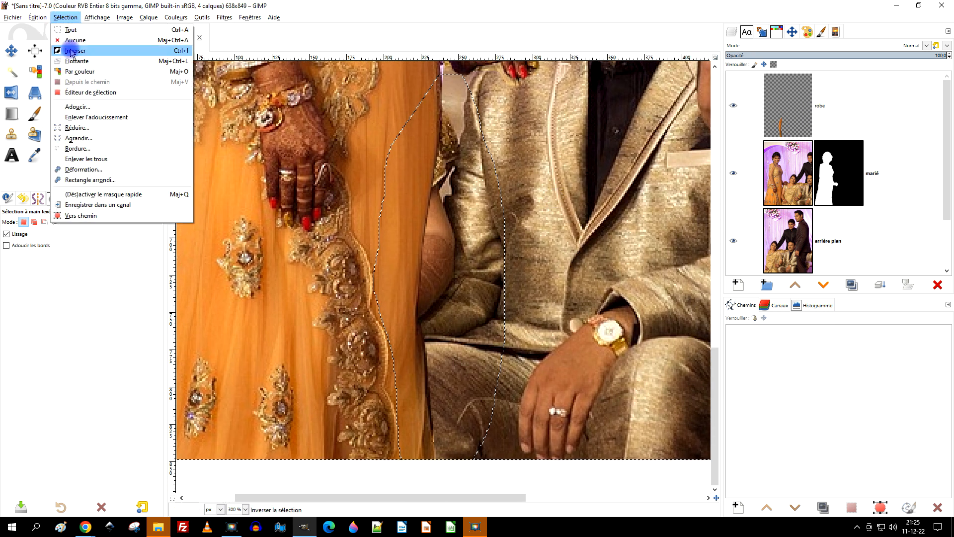
left_click(74, 43)
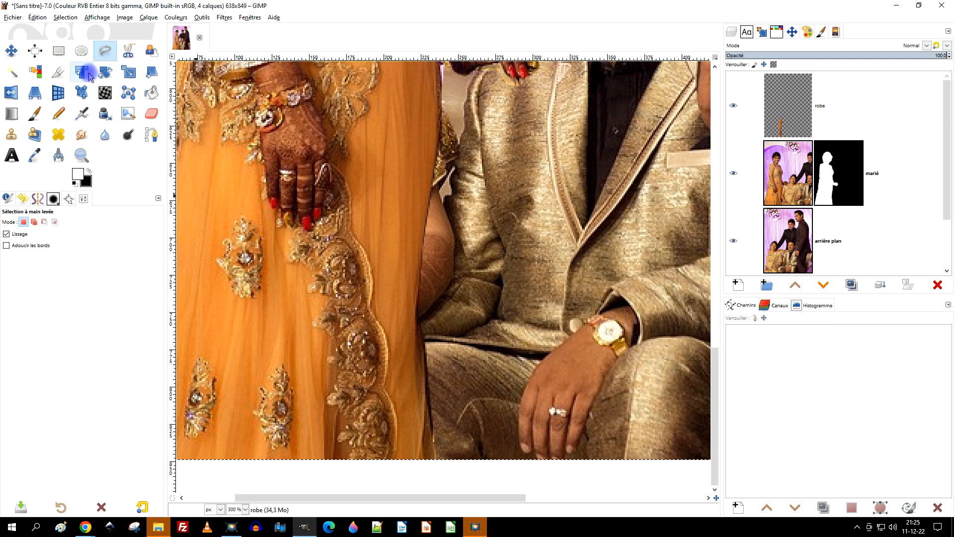
Step: Crop the "robe" layer to its content
left_click(148, 17)
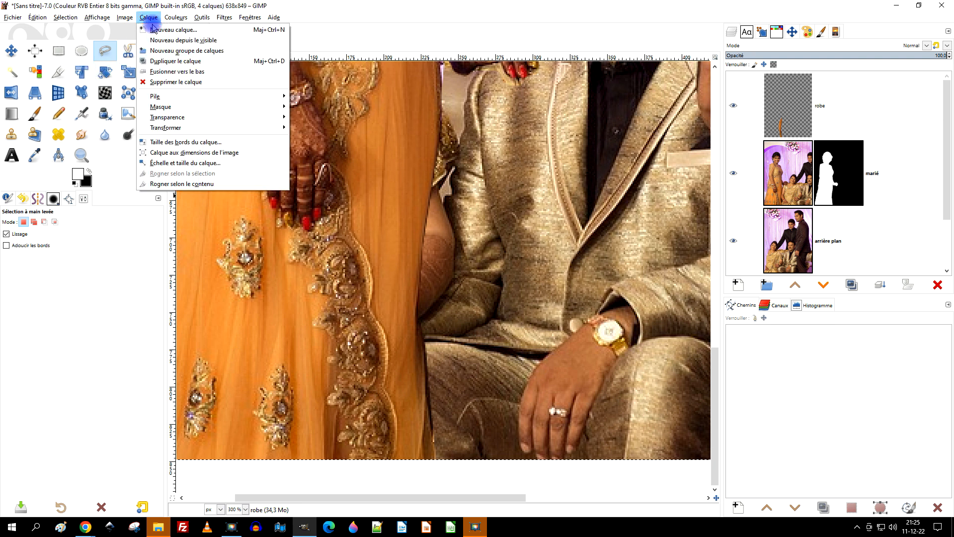
left_click(184, 184)
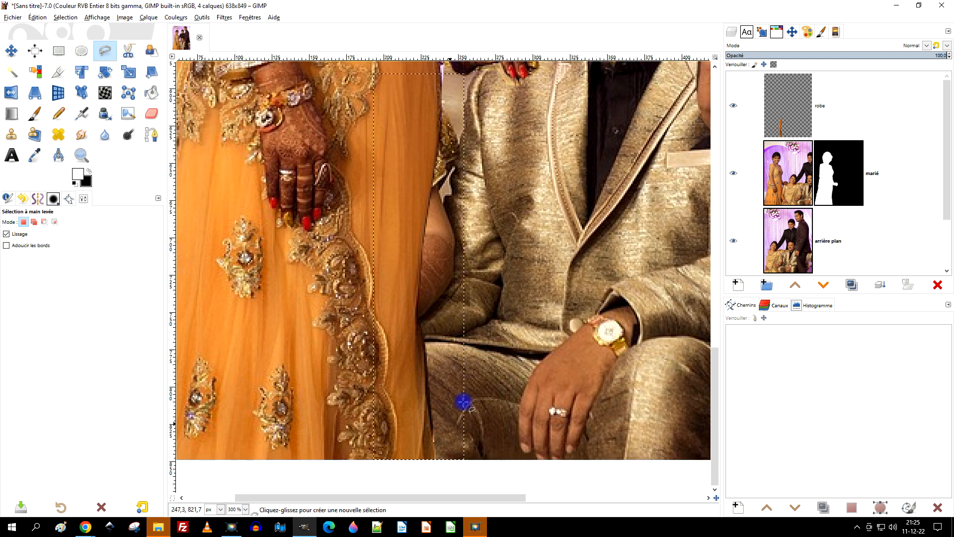
left_click_drag(501, 268, 471, 270)
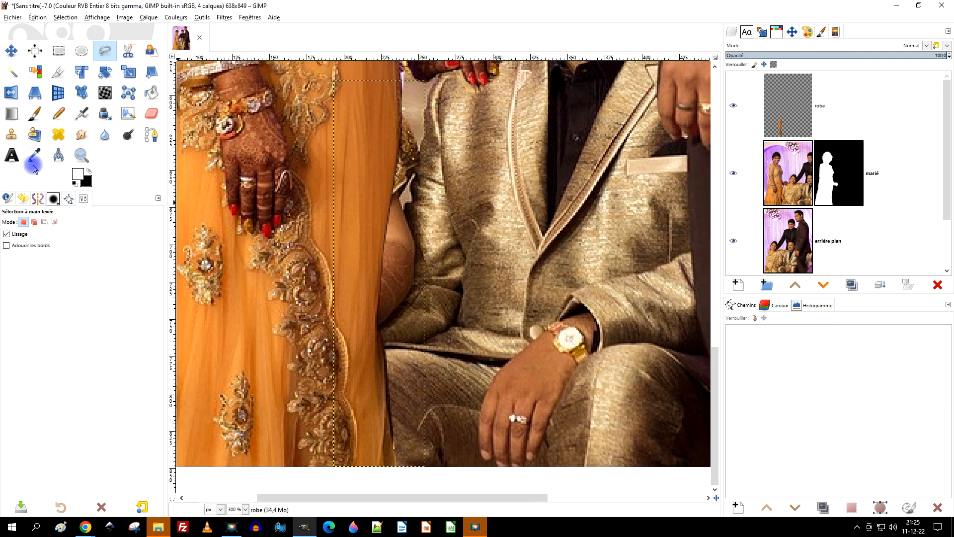
left_click(104, 72)
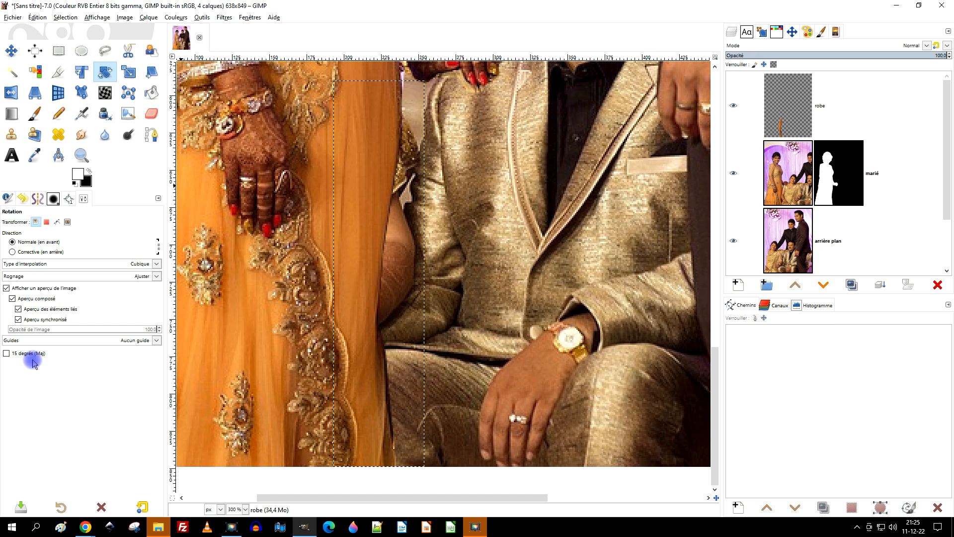
left_click(361, 175)
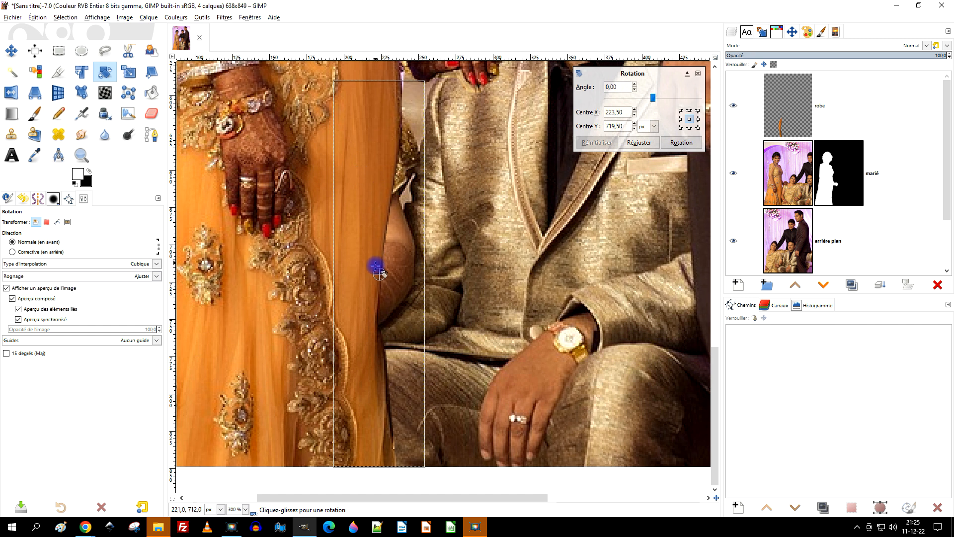
left_click_drag(377, 267, 387, 252)
left_click_drag(372, 398, 399, 345)
left_click_drag(370, 80, 409, 80)
mouse_move(368, 150)
left_mouse_down()
mouse_move(358, 165)
mouse_move(384, 150)
left_mouse_up()
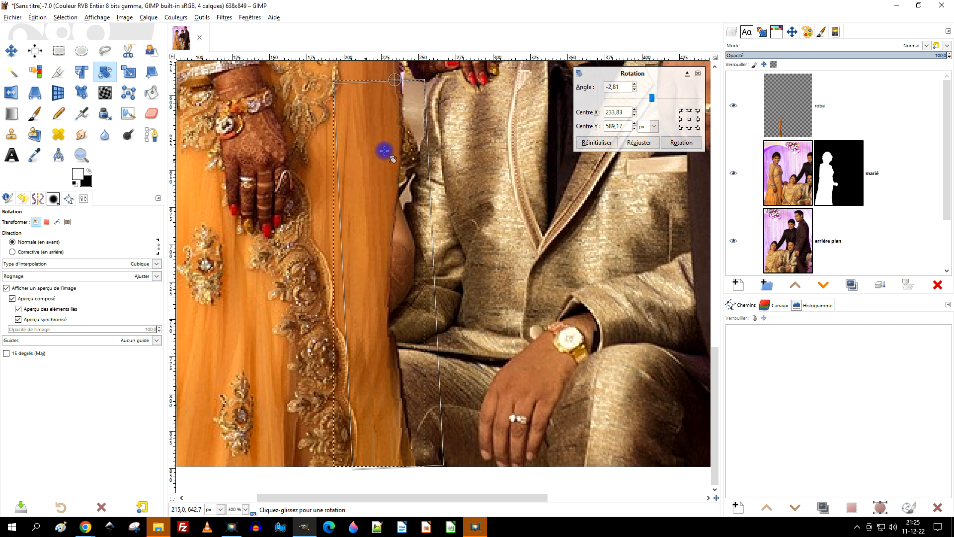
left_click(599, 142)
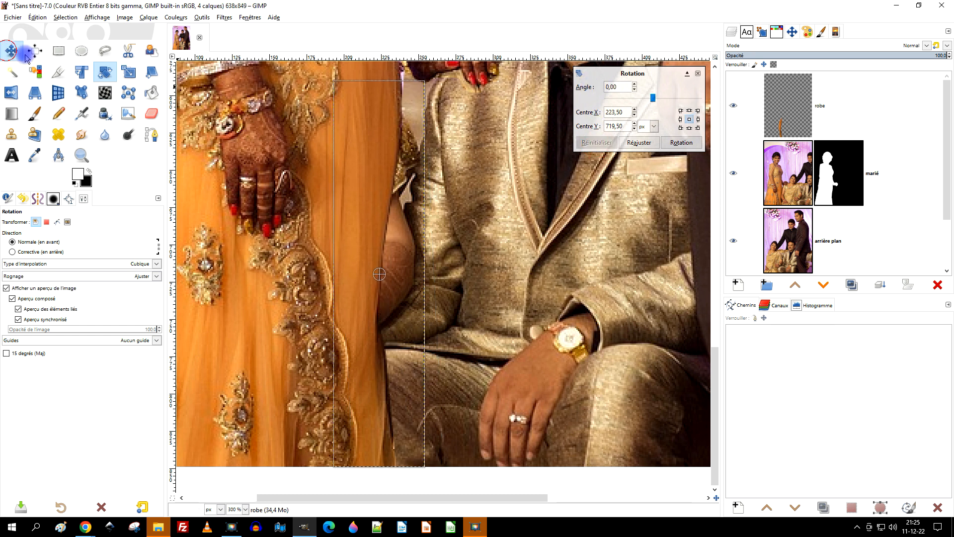
Step: Move the "robe" strip over the seated woman's arm beside the man's sleeve, and rotate it by 0.20°
left_click(11, 50)
left_click_drag(375, 164, 404, 185)
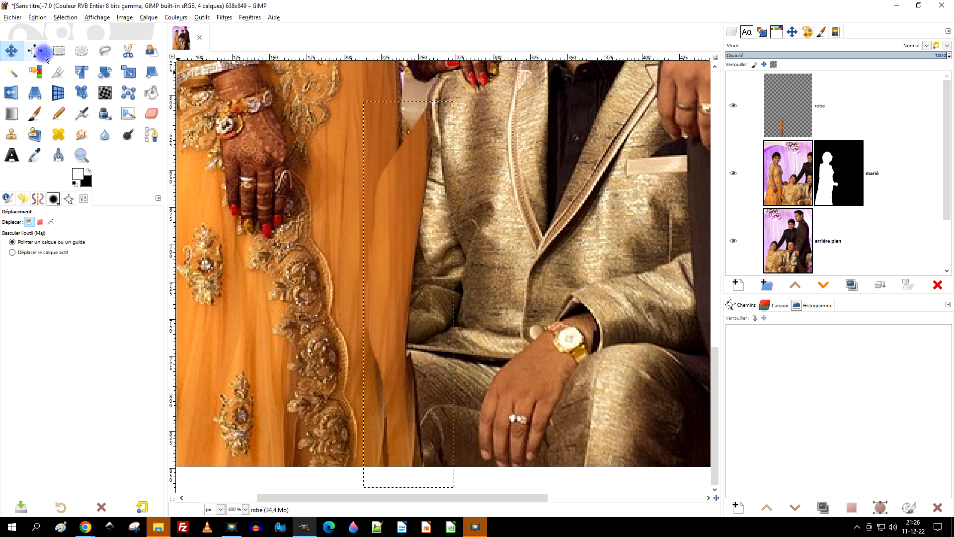
left_click(107, 74)
left_click(419, 173)
left_click_drag(410, 294, 414, 209)
left_click_drag(402, 258, 394, 279)
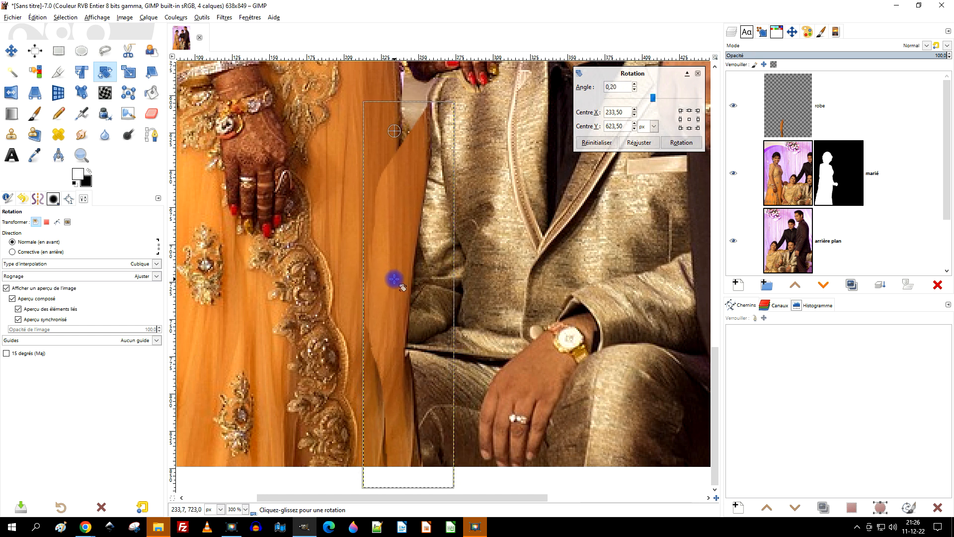
left_click(674, 152)
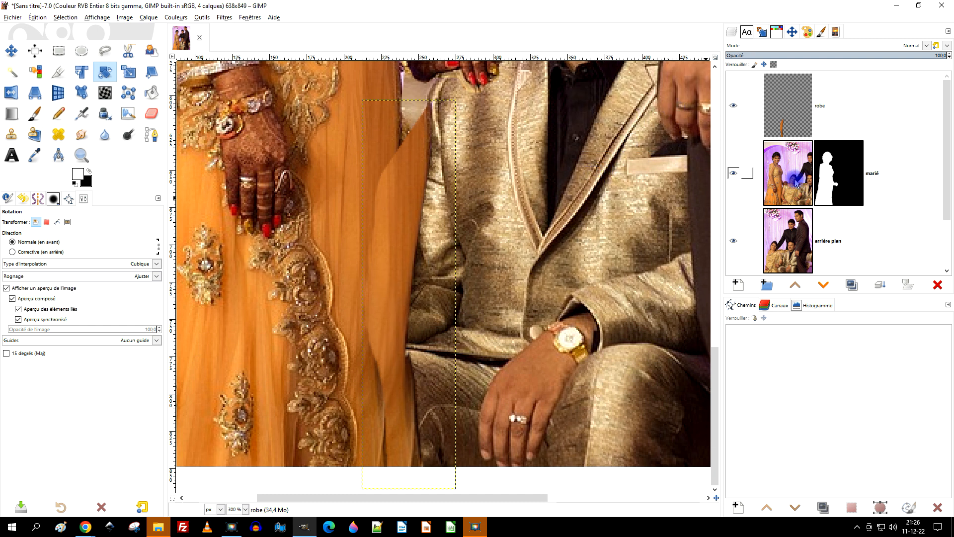
Step: Move the masked "marié" layer about 12 px toward the seated man
left_click(777, 172)
left_click_drag(451, 166, 445, 331)
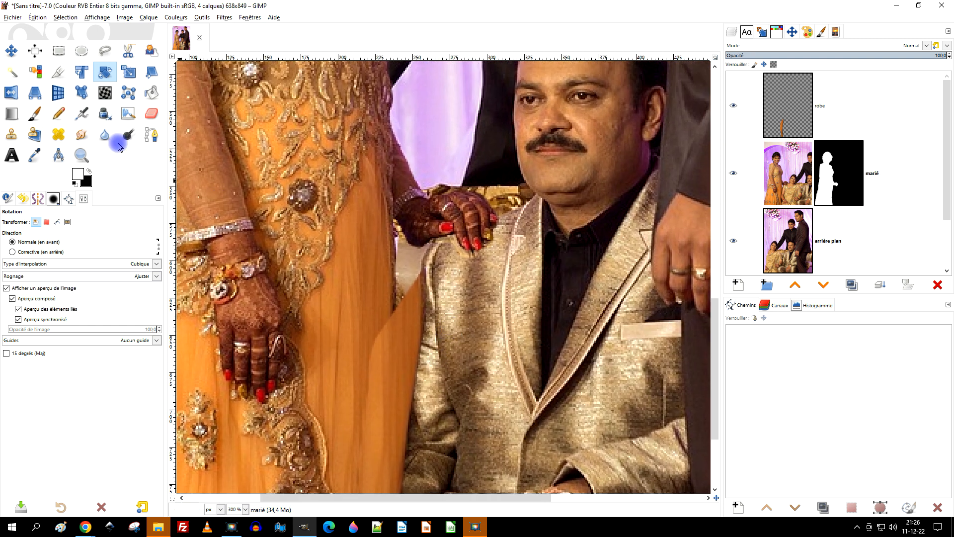
left_click(13, 53)
left_click_drag(264, 202, 318, 237)
left_click_drag(479, 340, 492, 202)
scroll(495, 263, "down", 1)
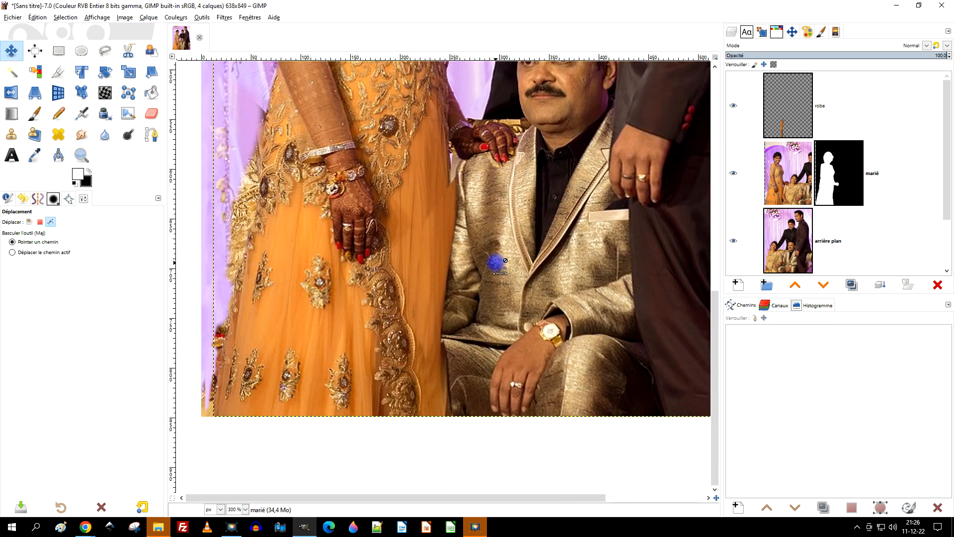
scroll(496, 262, "down", 1)
Step: Examine both sides of the dress with the "robe" and "marié" layers hidden and shown, looking for remnants of the seated woman
left_click(735, 106)
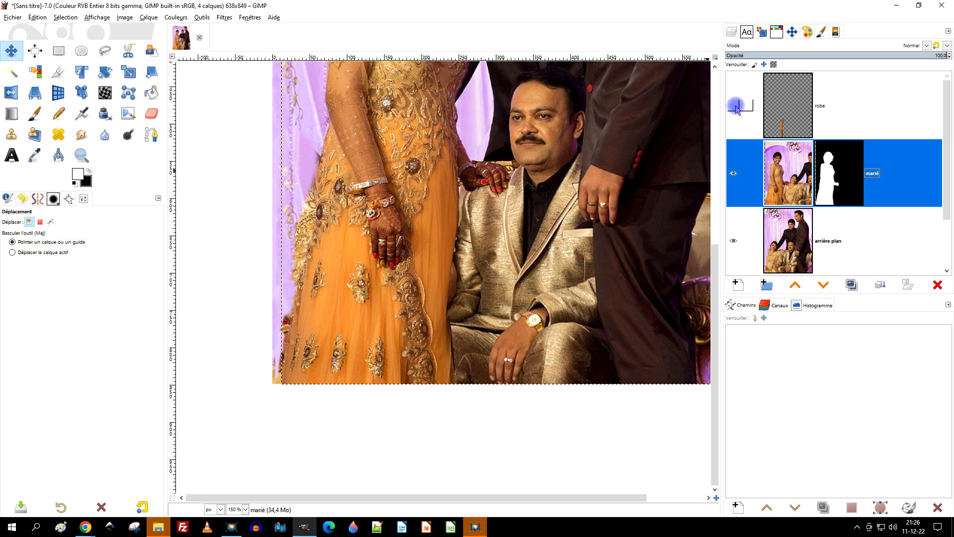
left_click(734, 106)
scroll(503, 238, "up", 1)
scroll(492, 219, "down", 1)
scroll(303, 345, "up", 3)
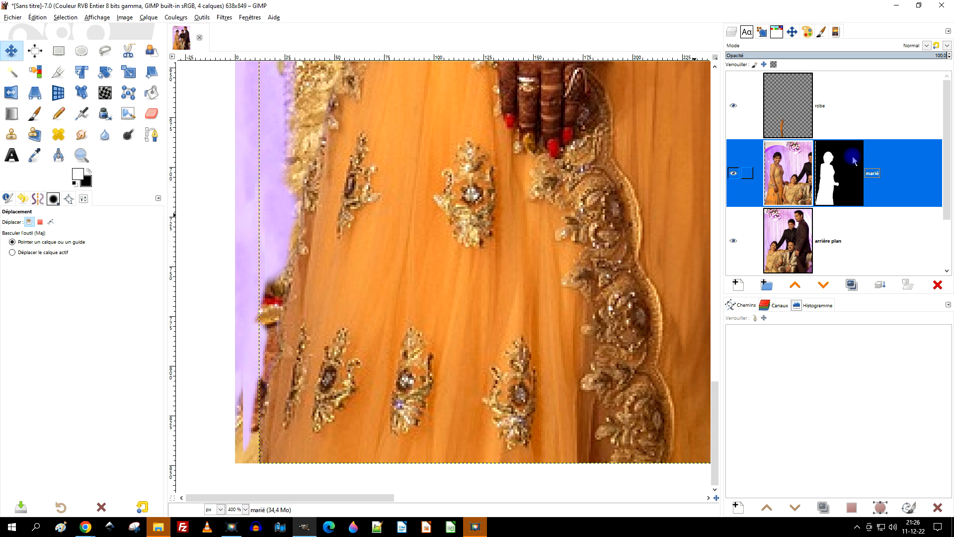
left_click(786, 129)
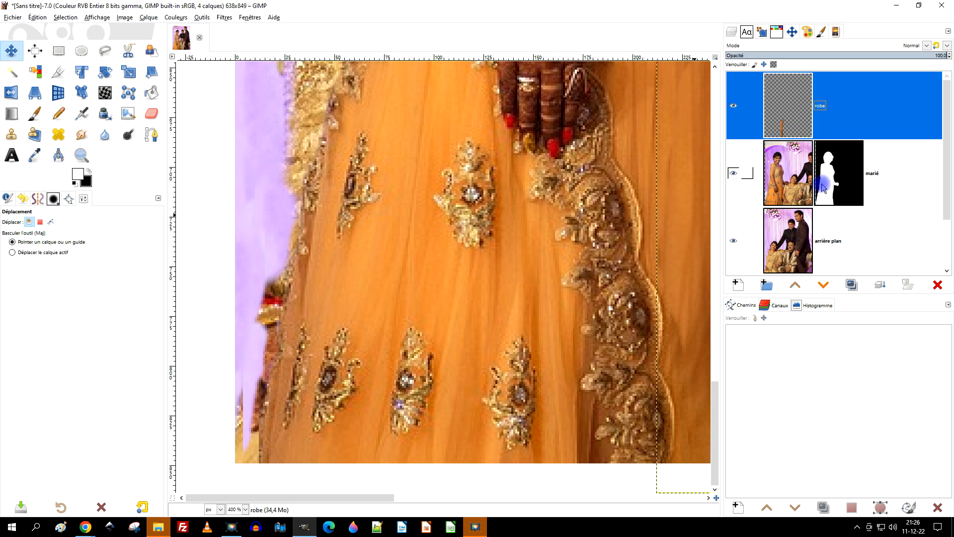
left_click(738, 178)
left_click(738, 178)
Step: Clone purple curtain on the "arrière plan" layer over the red and gold remnants beside the skirt's outer edge, down to the hem
left_click(792, 247)
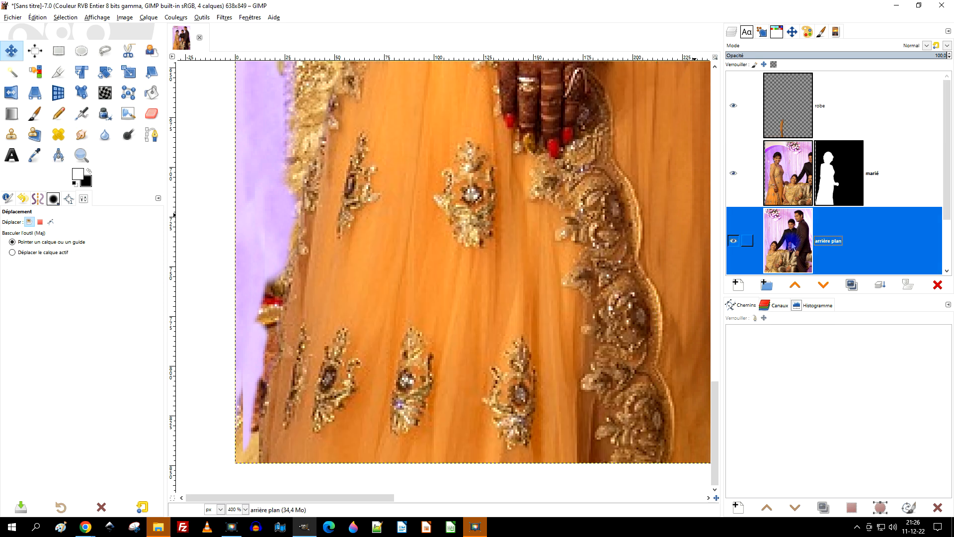
left_click(11, 134)
left_click(248, 102, "ctrl")
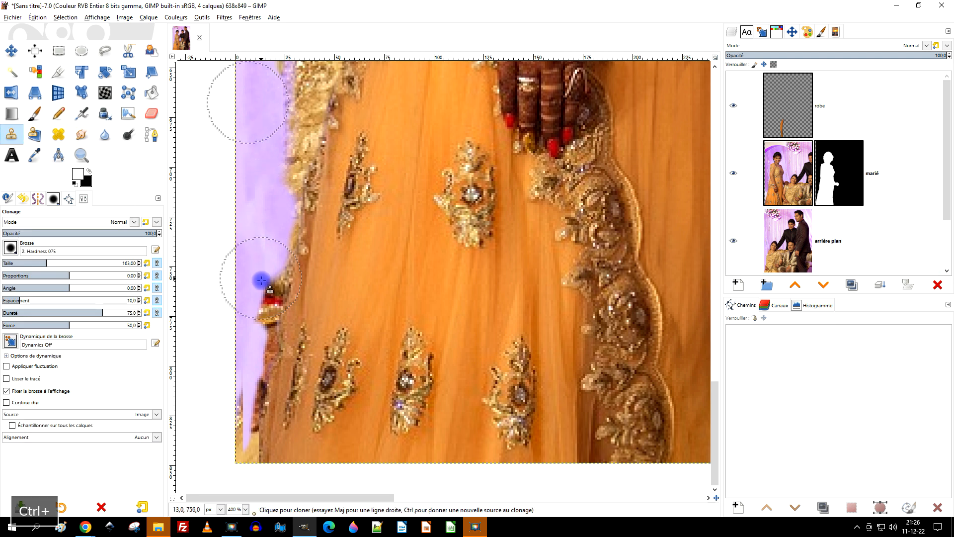
left_click(800, 243)
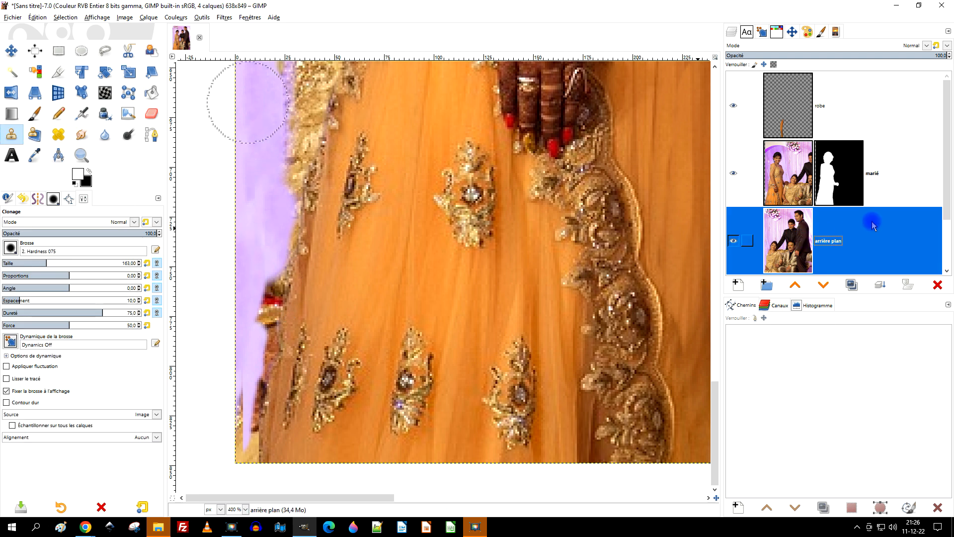
scroll(873, 224, "down", 2)
mouse_move(249, 311)
left_mouse_down()
mouse_move(263, 341)
mouse_move(271, 304)
mouse_move(253, 442)
mouse_move(247, 400)
mouse_move(236, 397)
mouse_move(244, 470)
left_mouse_up()
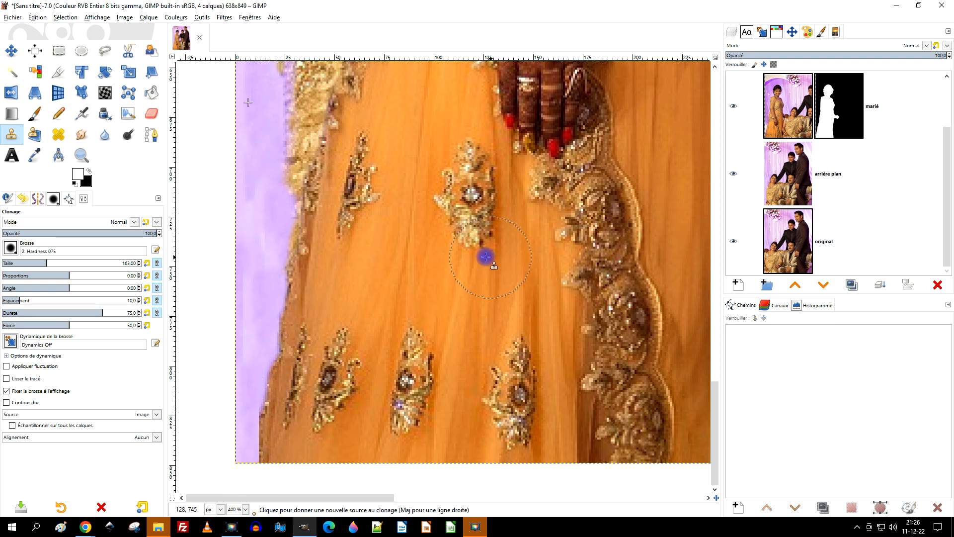
scroll(362, 436, "up", 5)
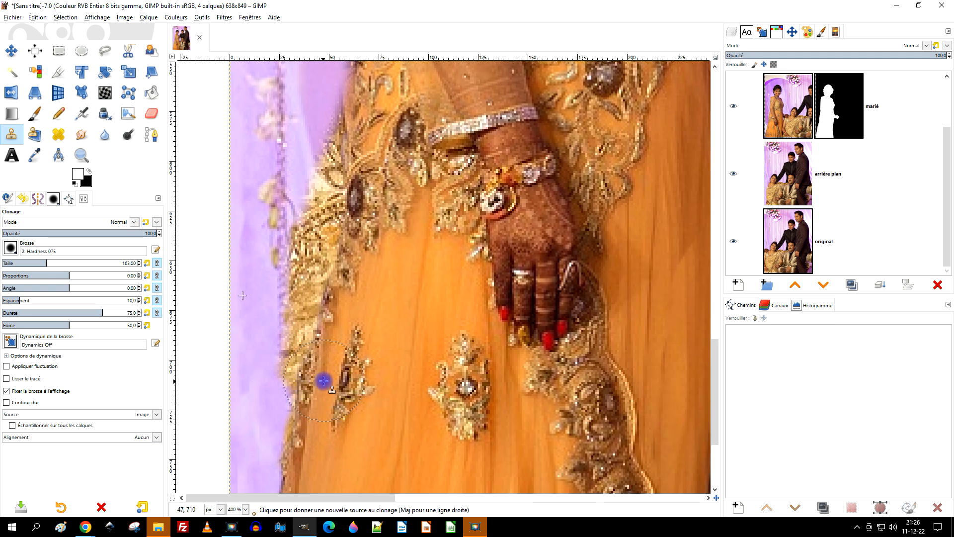
scroll(358, 383, "down", 2)
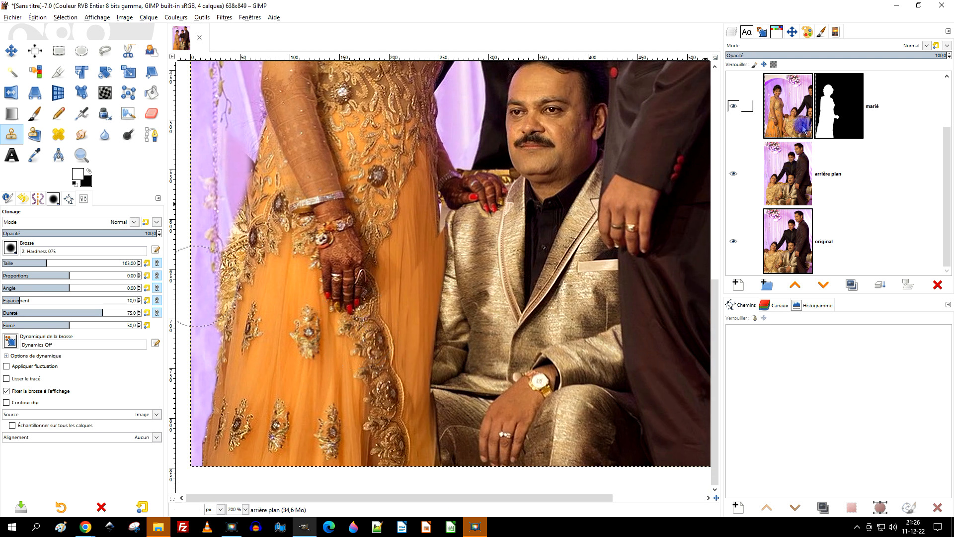
Step: Enlarge the "robe" layer to the image dimensions
scroll(827, 154, "up", 2)
left_click(795, 94)
left_click_drag(496, 256, 413, 195)
scroll(413, 196, "up", 1)
right_click(790, 107)
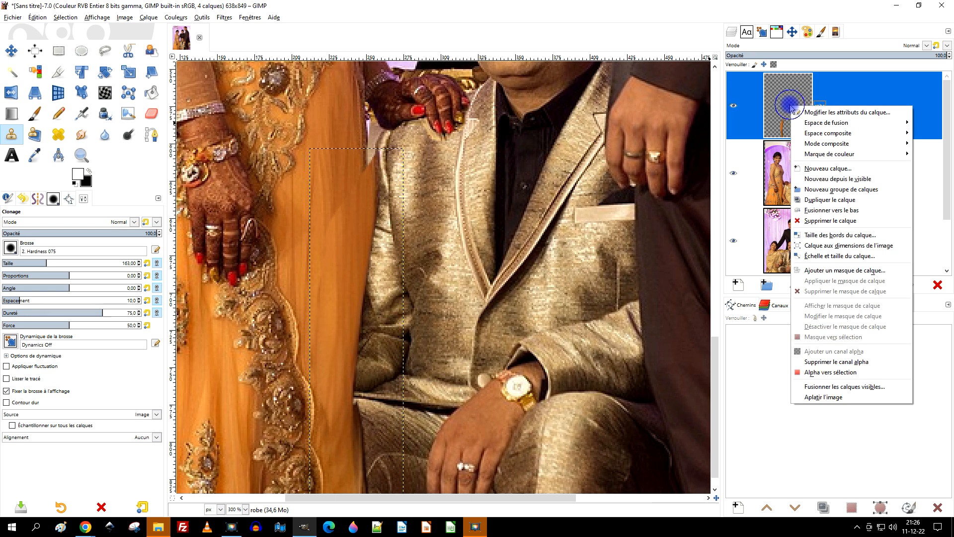
left_click(855, 247)
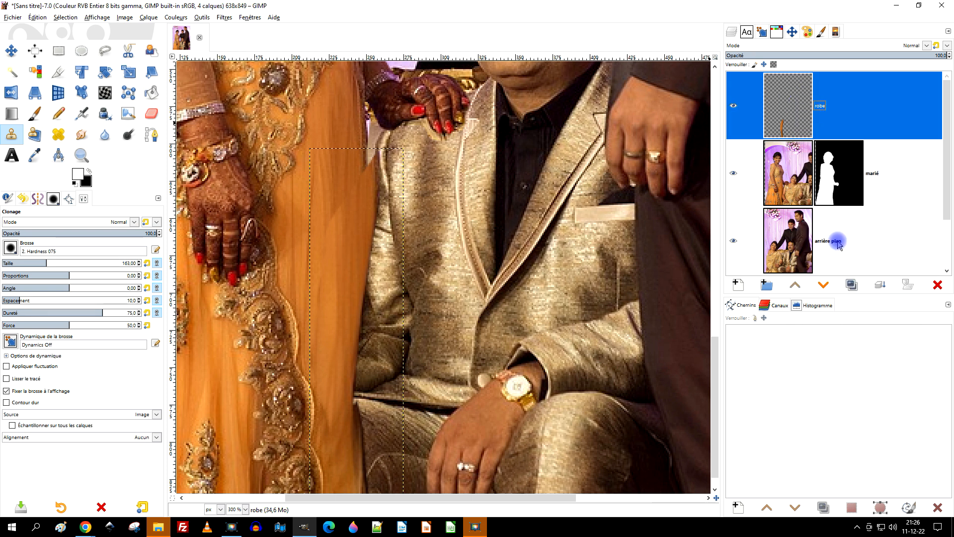
Step: Erase the upper part of the "robe" strip where it overlaps the edge of the seated man's sleeve
left_click(150, 114)
scroll(390, 156, "up", 3)
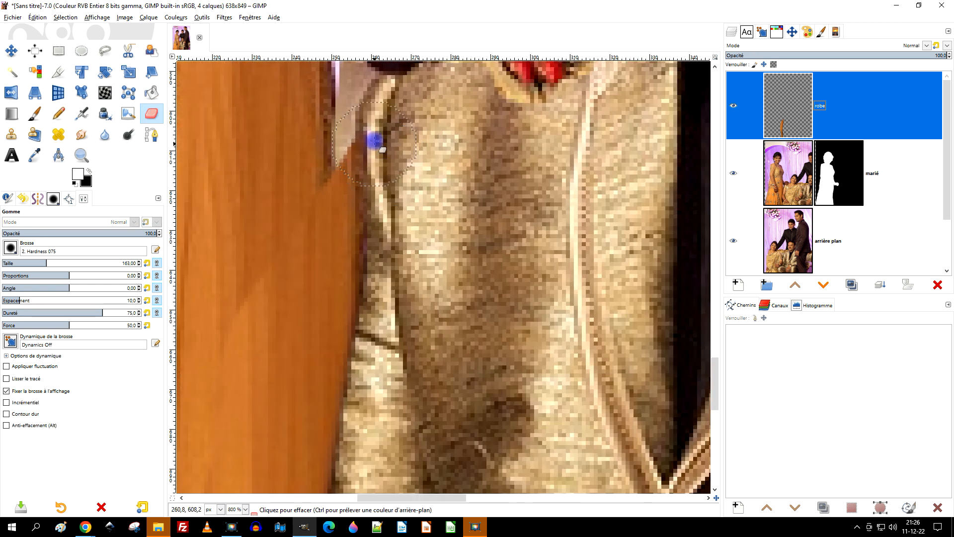
mouse_move(372, 194)
left_mouse_down()
mouse_move(382, 215)
mouse_move(366, 161)
mouse_move(384, 332)
left_mouse_up()
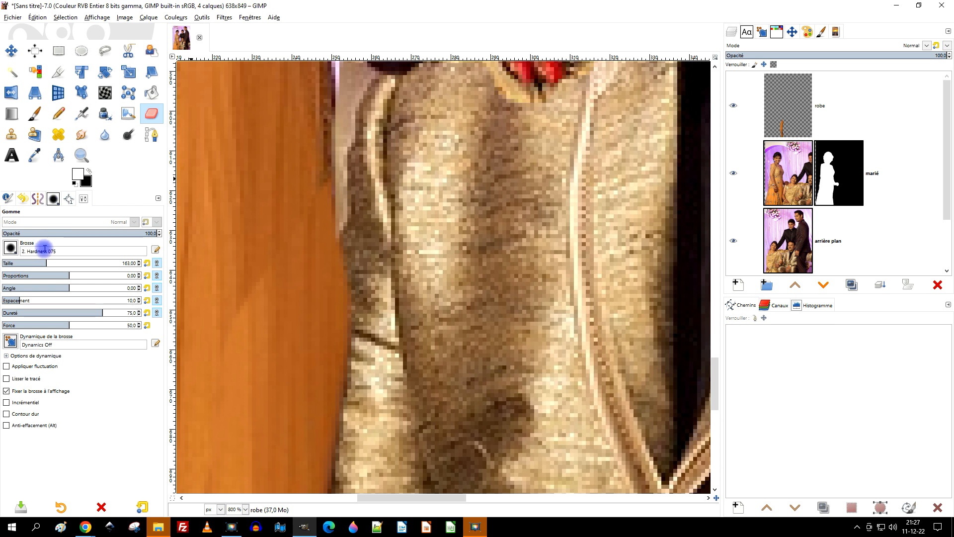
Step: Set the eraser to the "2. Hardness 025" brush at size 219, and check the lower dress edge by toggling the "robe" layer
left_click(11, 249)
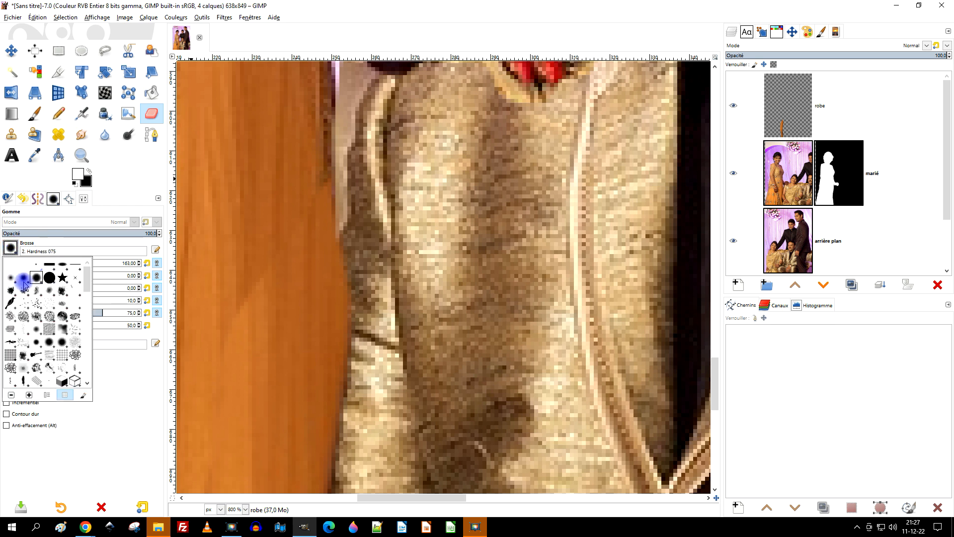
left_click(11, 281)
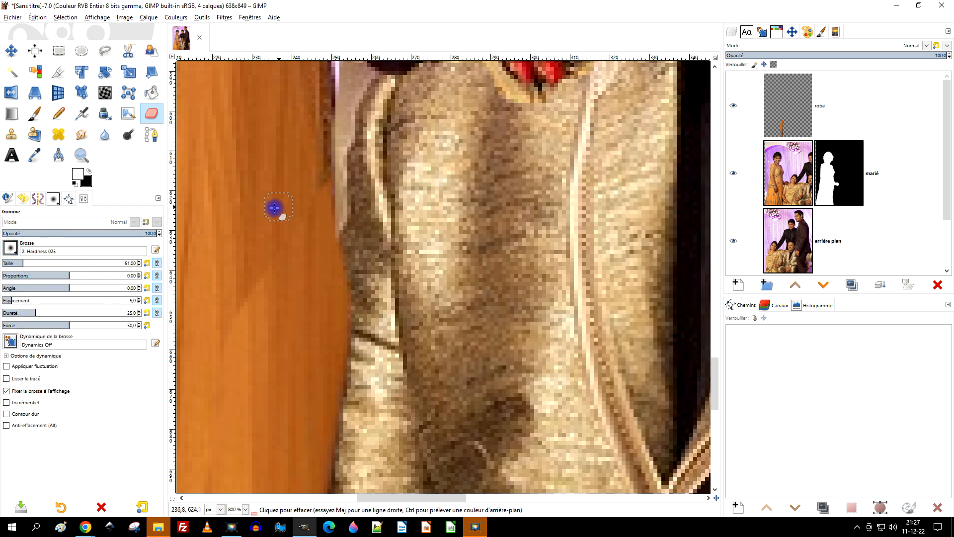
left_click_drag(54, 266, 62, 266)
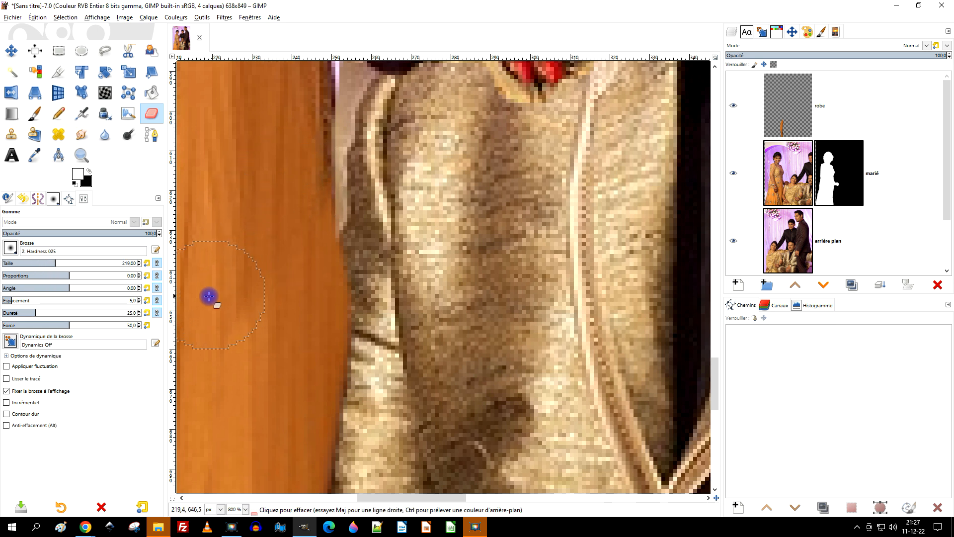
scroll(379, 272, "down", 5)
scroll(368, 258, "up", 2)
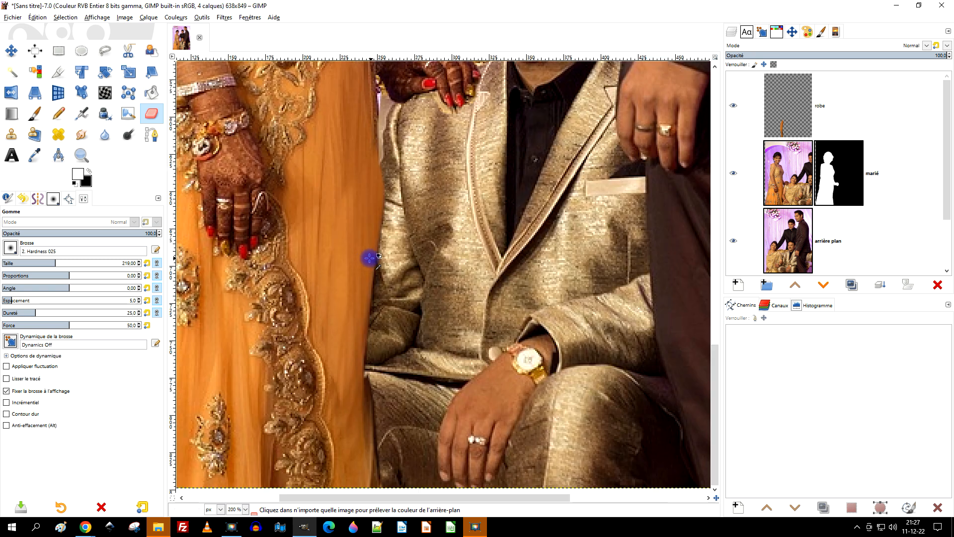
scroll(387, 170, "down", 3)
scroll(351, 283, "up", 1)
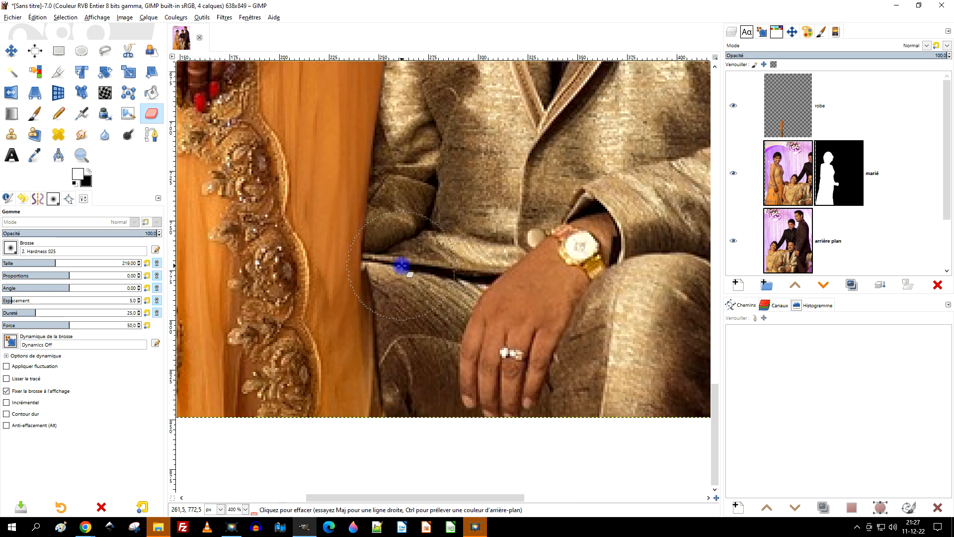
left_click(733, 105)
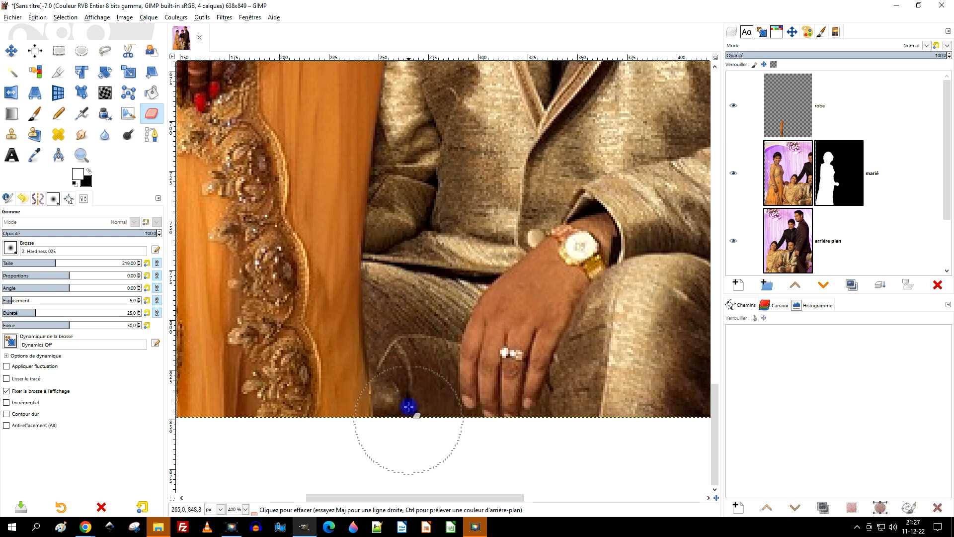
Step: Examine the dress edge against the seated man's sleeve from hem to shoulder, and compare the picture with the "marié" layer hidden and shown
scroll(482, 323, "down", 3)
left_click_drag(474, 249, 458, 337)
scroll(462, 294, "up", 2)
scroll(462, 293, "up", 1)
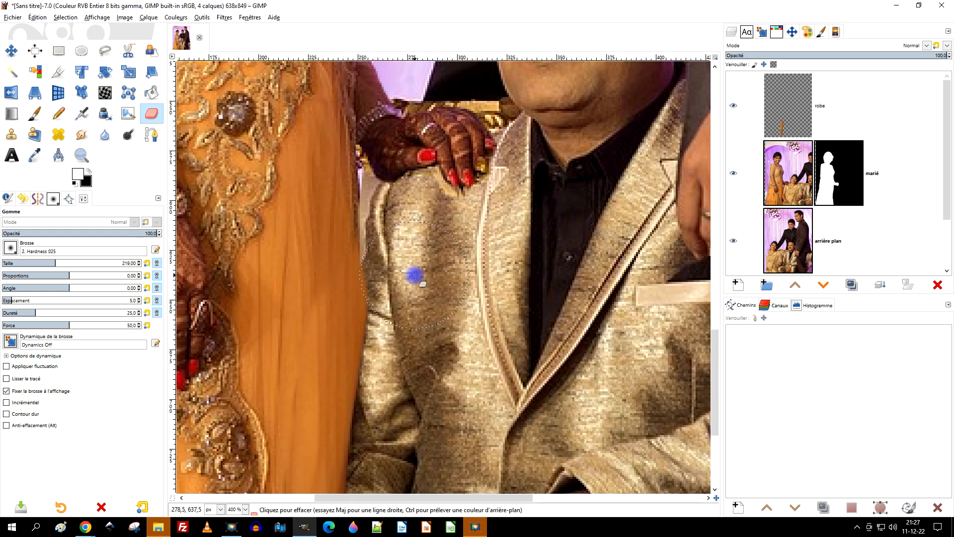
scroll(414, 274, "up", 2)
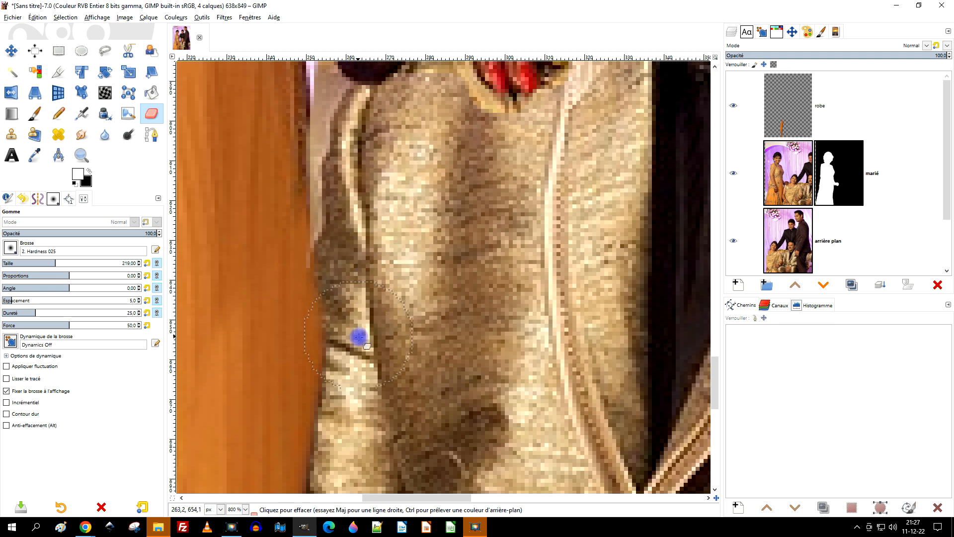
scroll(441, 252, "down", 4)
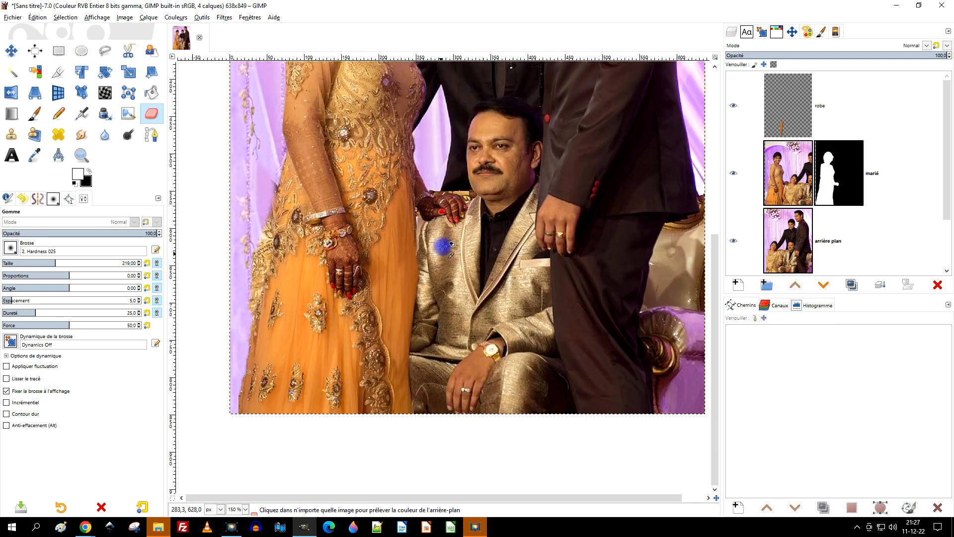
scroll(441, 234, "down", 3)
scroll(422, 277, "up", 2)
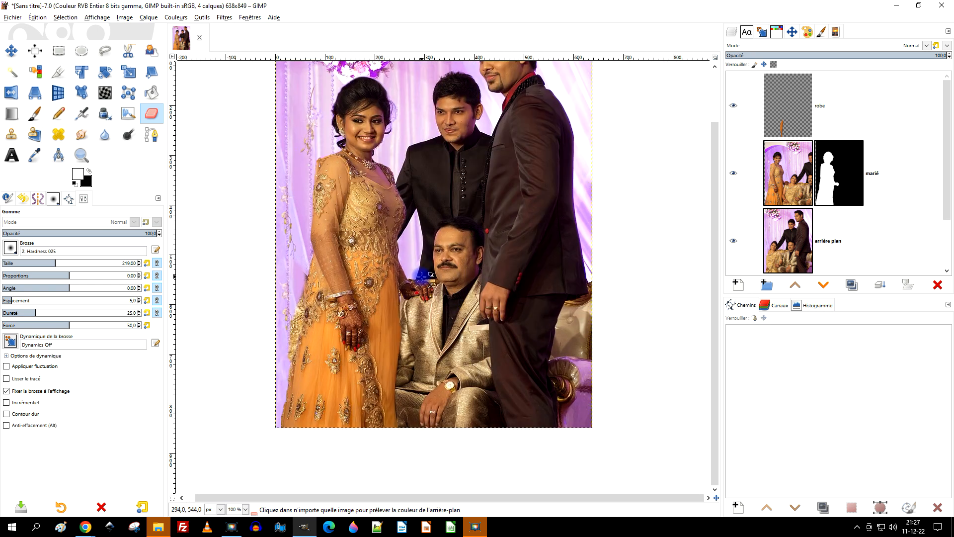
left_click(732, 173)
left_click(732, 173)
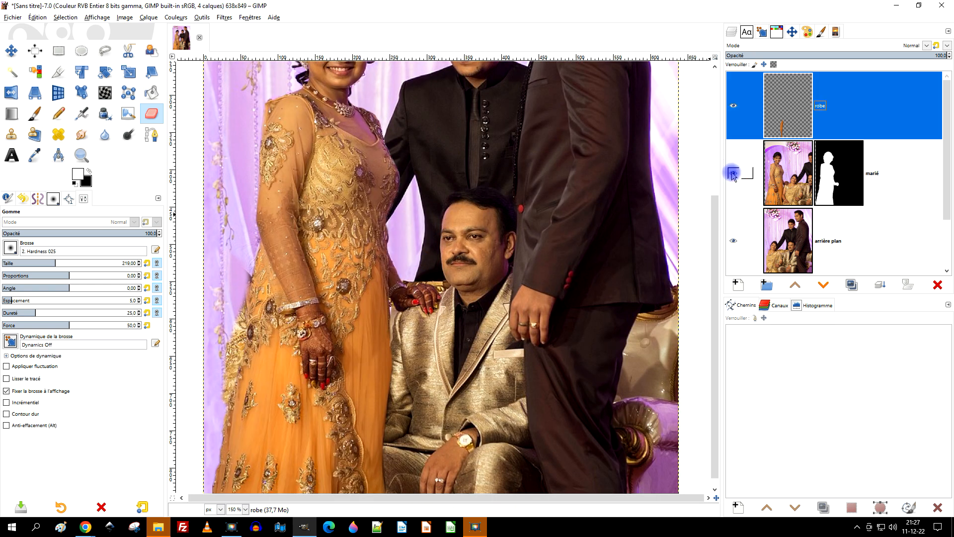
Step: On the "arrière plan" layer, clone light purple curtain over the dark remnant beside the dress, next to the standing woman's forearm
left_click(799, 198)
left_click(785, 249)
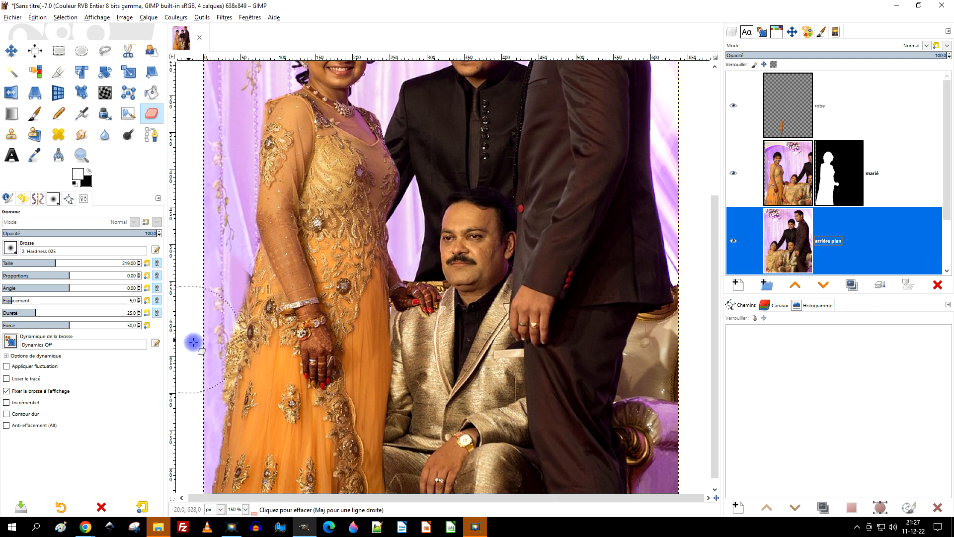
scroll(205, 352, "up", 2)
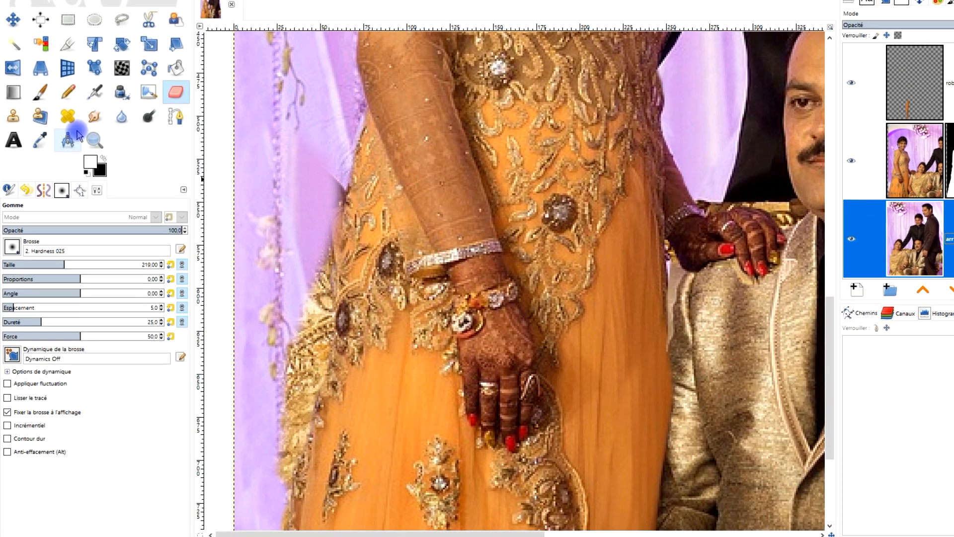
left_click(15, 117)
scroll(291, 227, "up", 2)
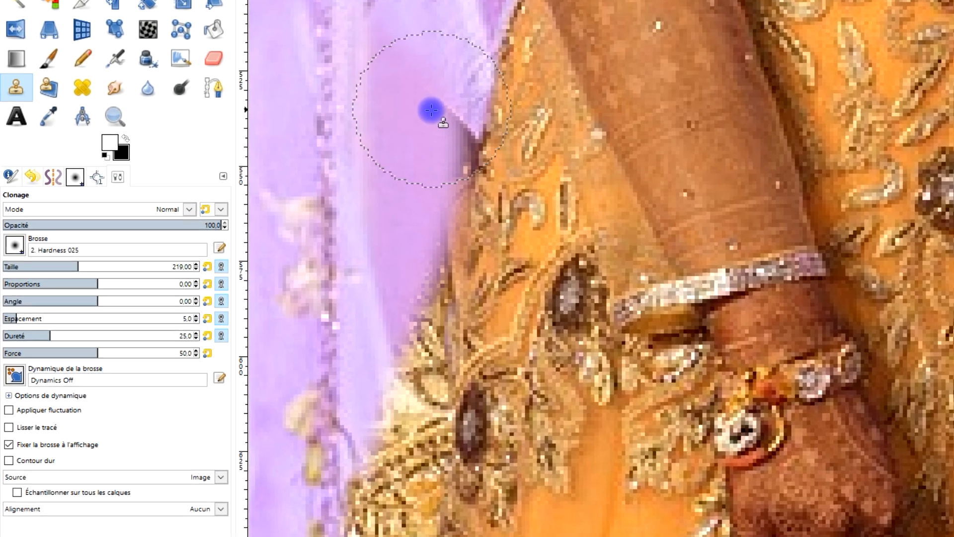
scroll(431, 110, "down", 5)
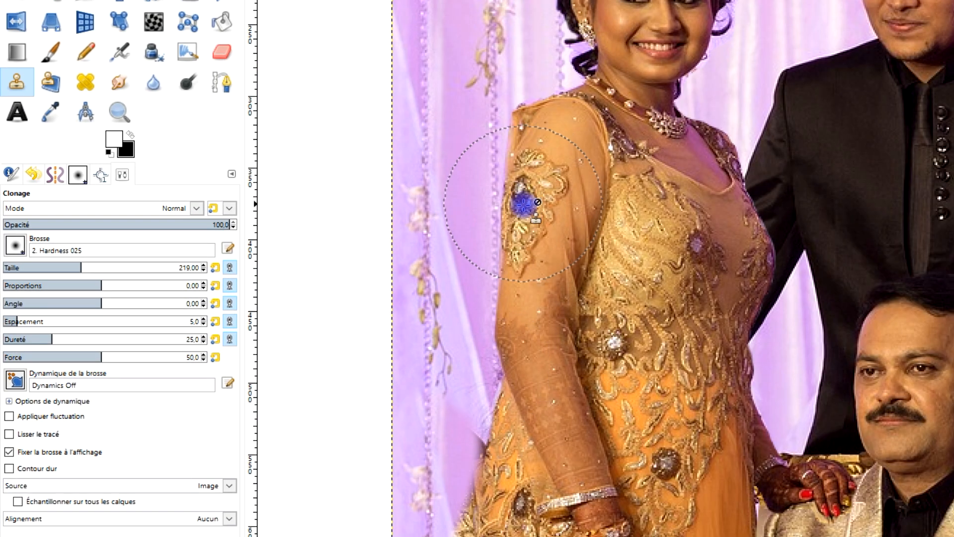
scroll(509, 380, "up", 1)
scroll(503, 358, "down", 3)
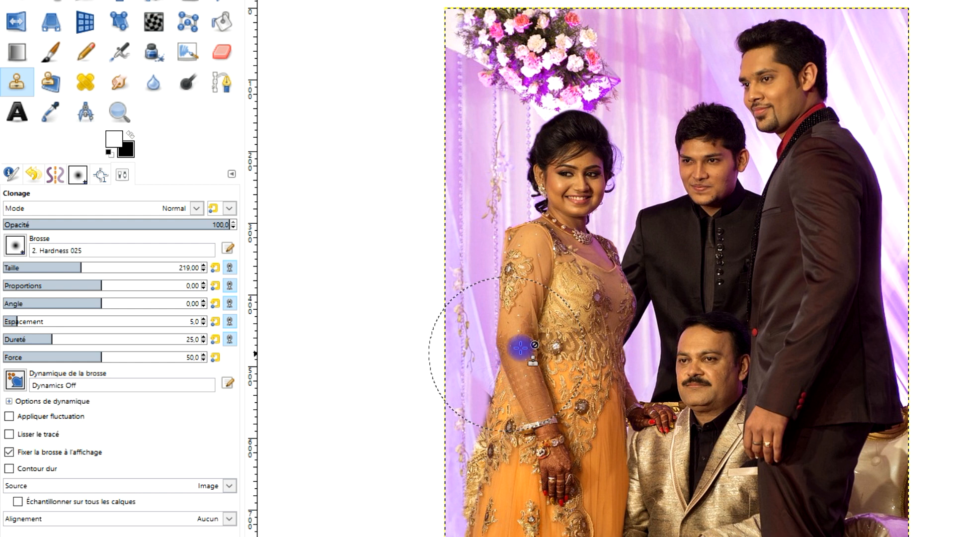
scroll(520, 348, "up", 2)
scroll(597, 255, "up", 4)
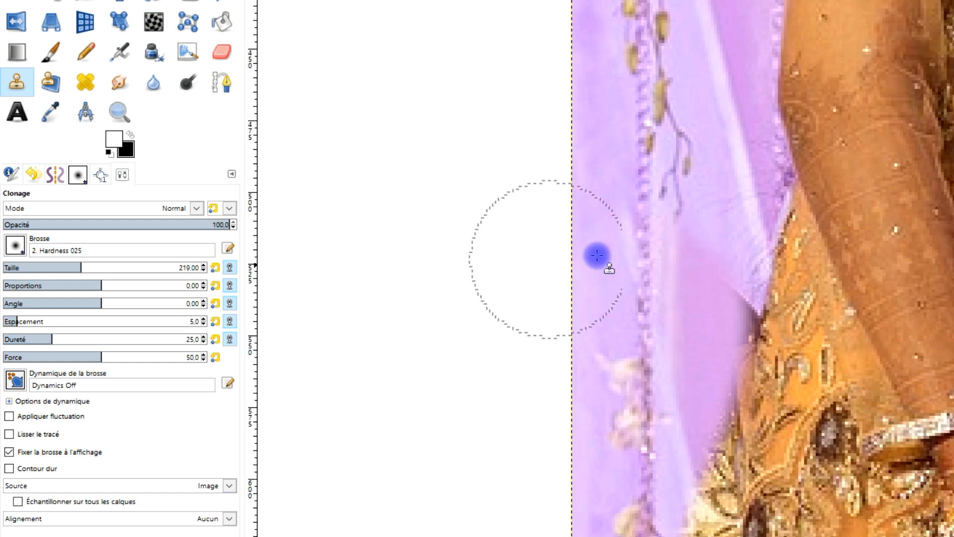
scroll(638, 262, "up", 2)
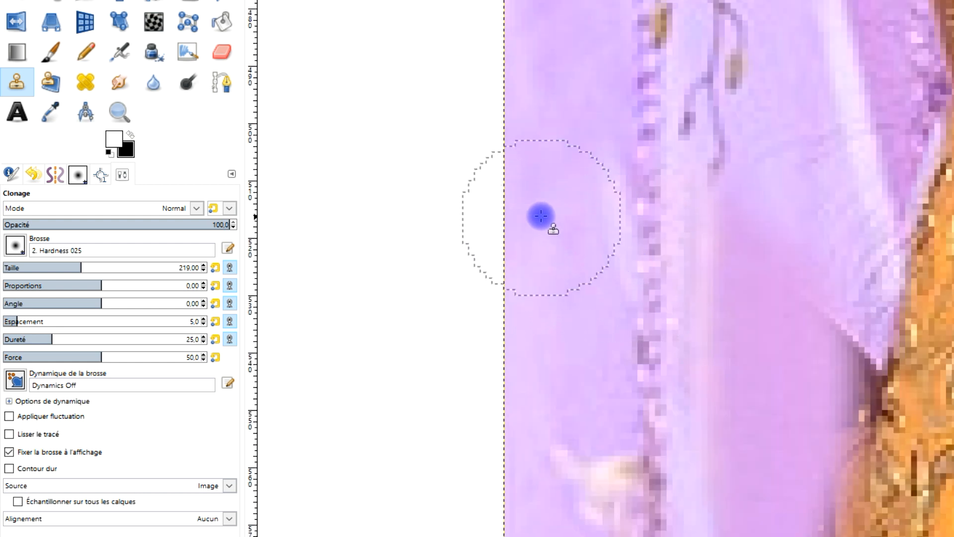
left_click(801, 329)
mouse_move(761, 296)
left_mouse_down()
mouse_move(754, 322)
mouse_move(743, 282)
mouse_move(848, 397)
mouse_move(867, 443)
mouse_move(653, 159)
left_mouse_up()
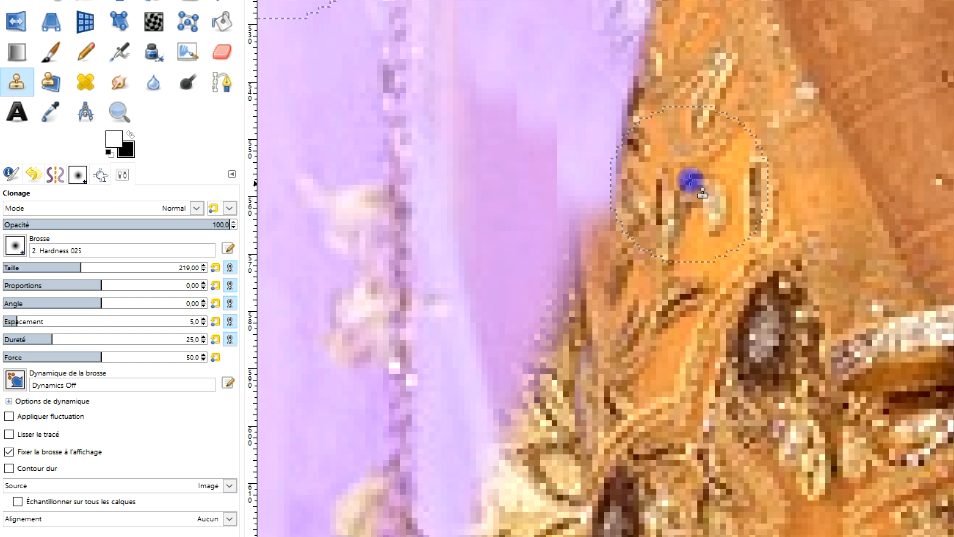
scroll(624, 239, "down", 2)
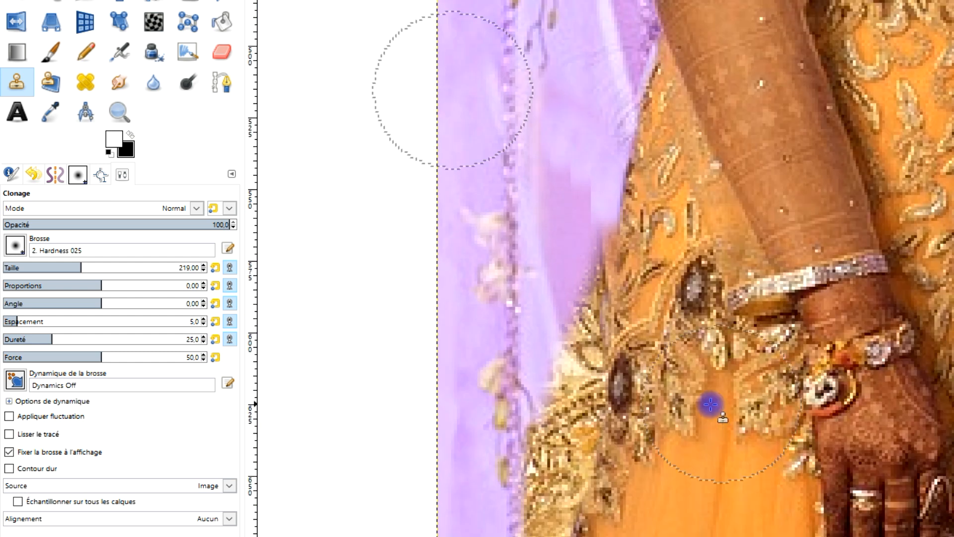
Step: Clone purple curtain over the gold embroidered remnants along the skirt's outer edge, from hip level down toward the hem
left_click_drag(572, 369, 578, 263)
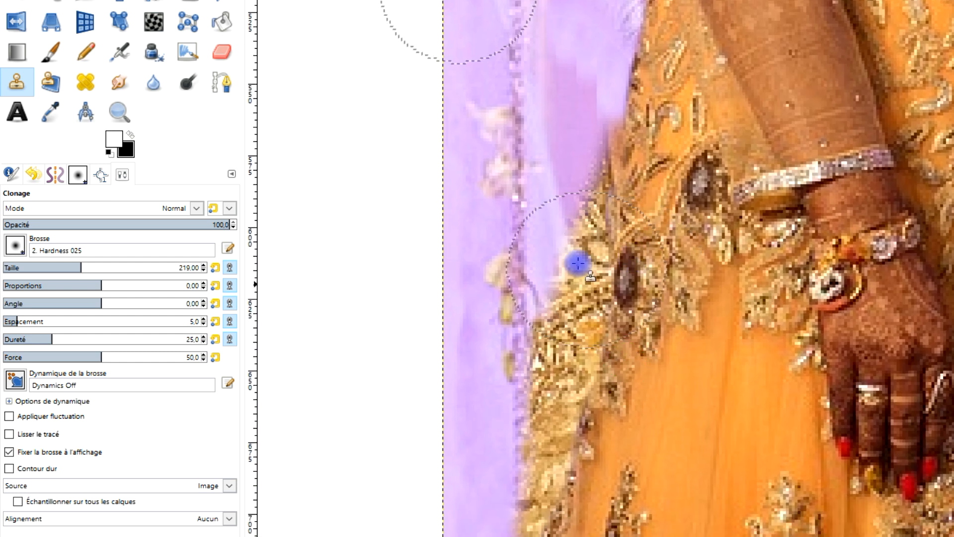
mouse_move(586, 228)
left_mouse_down()
mouse_move(567, 142)
mouse_move(573, 91)
left_mouse_up()
mouse_move(601, 261)
left_mouse_down()
mouse_move(587, 314)
mouse_move(579, 277)
mouse_move(574, 288)
mouse_move(554, 435)
mouse_move(539, 359)
mouse_move(532, 362)
mouse_move(526, 499)
mouse_move(547, 526)
left_mouse_up()
left_click_drag(571, 243, 552, 315)
left_click_drag(552, 328, 565, 391)
scroll(646, 448, "down", 2)
scroll(642, 410, "up", 1)
scroll(642, 410, "up", 2)
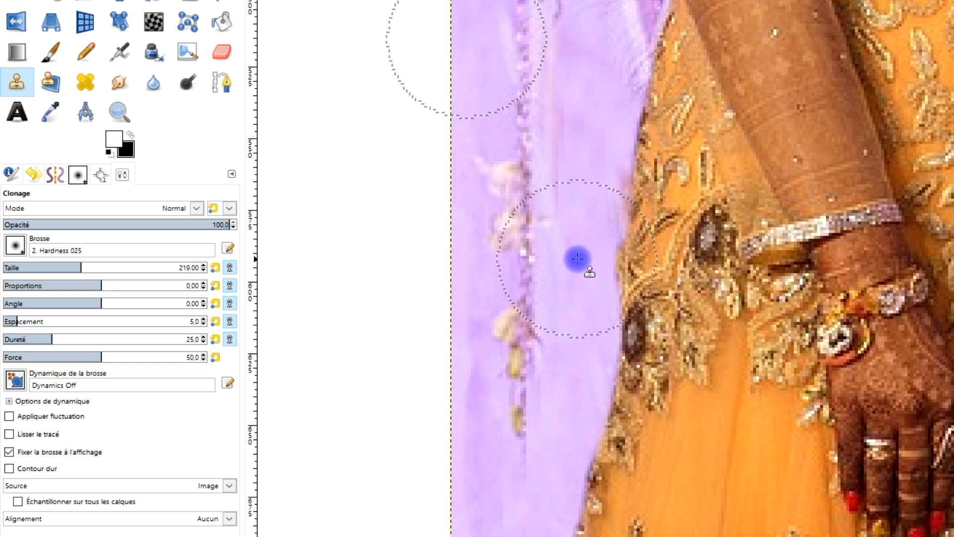
Step: Touch up the cloned curtain beside the hip and upper skirt to even out the remaining discoloured patches
left_click(562, 166)
left_click(565, 130)
left_click(617, 199)
scroll(667, 288, "down", 5)
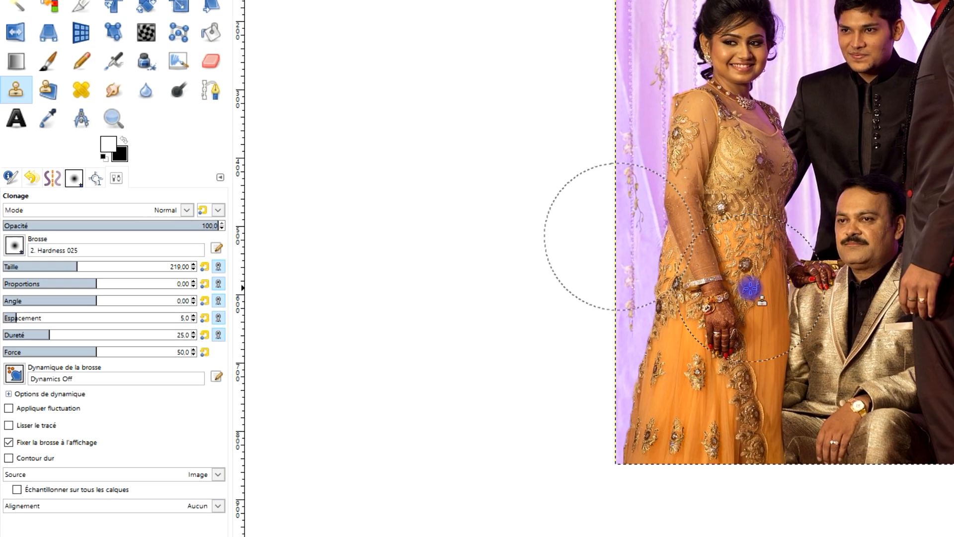
scroll(726, 309, "up", 4)
scroll(658, 345, "up", 1)
left_click(621, 269)
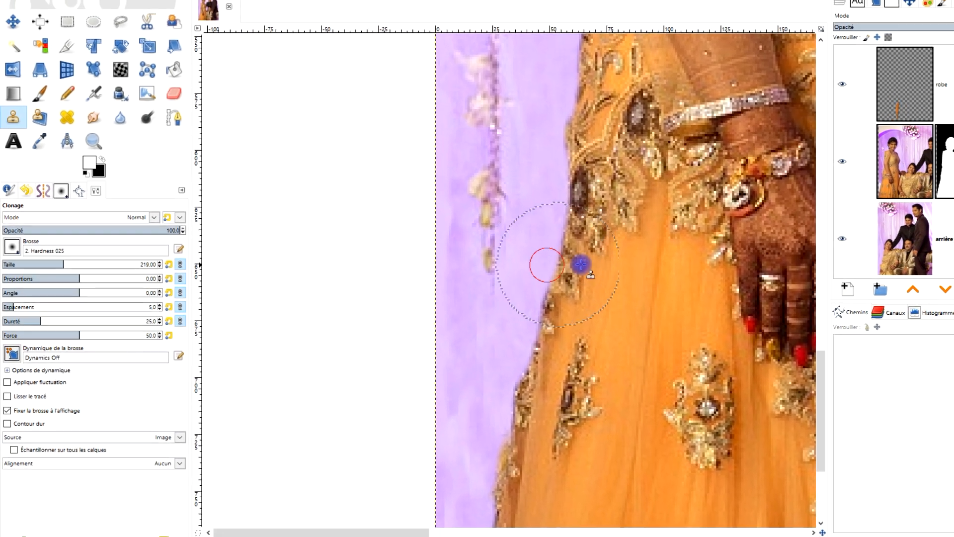
Step: Resample clean curtain near the image border, clone it over the leftover marks beside the forearm, and switch to the Rectangle Select tool
scroll(694, 278, "down", 3)
scroll(514, 271, "up", 5)
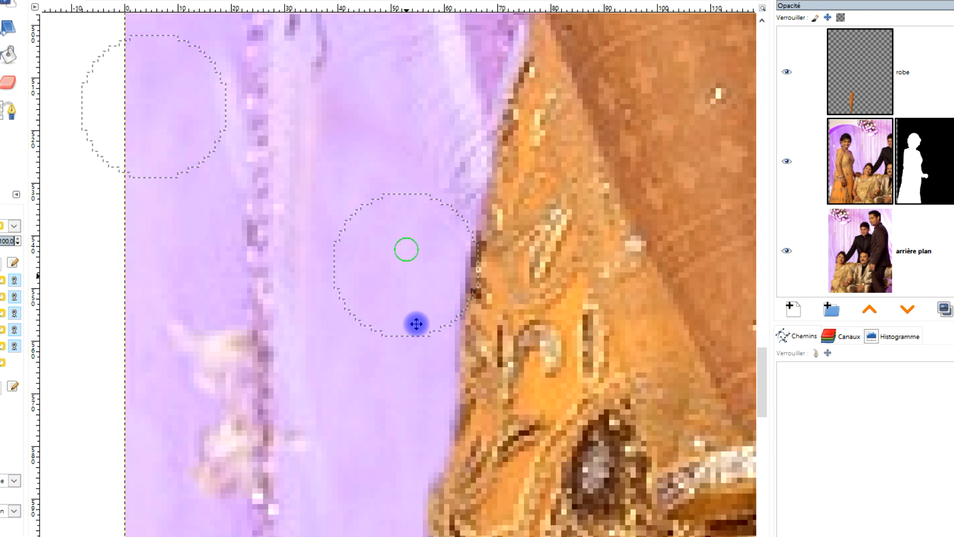
scroll(447, 298, "up", 3)
left_click(274, 125)
left_click(186, 85)
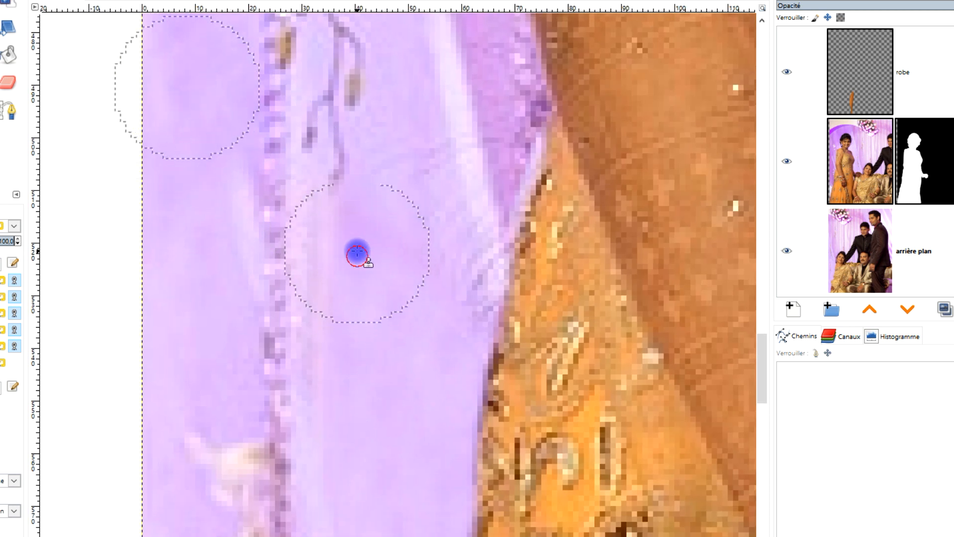
left_click(460, 330)
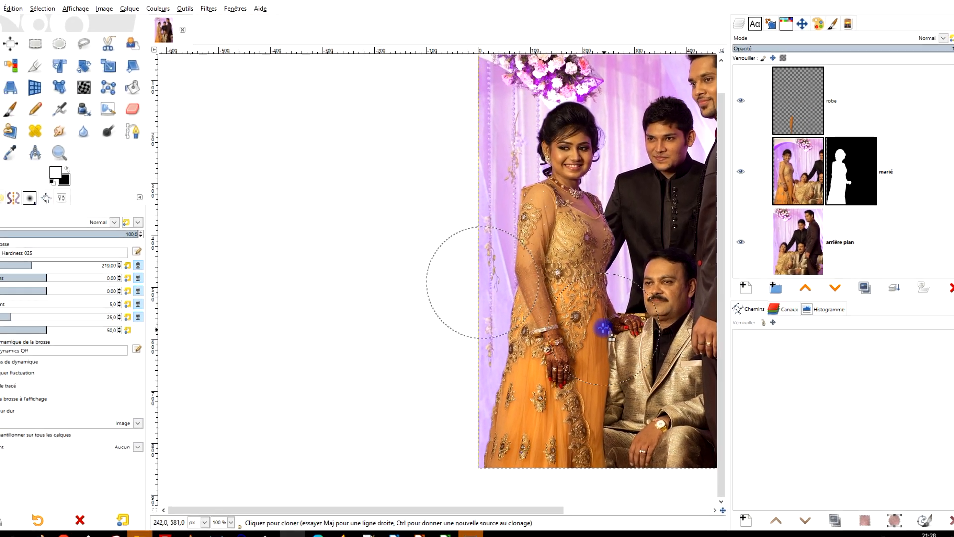
left_click_drag(610, 346, 333, 395)
left_click_drag(379, 362, 386, 360)
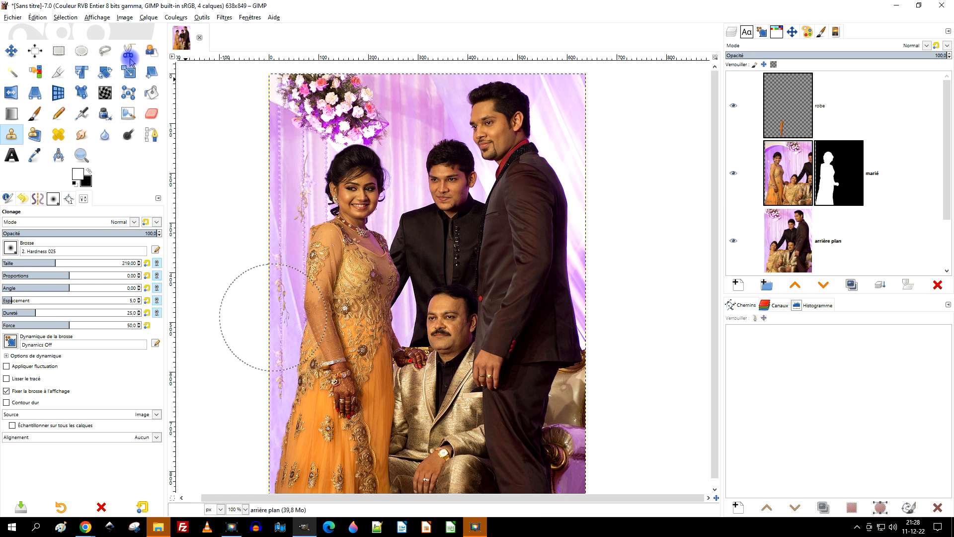
left_click(54, 53)
left_click_drag(589, 269, 633, 248)
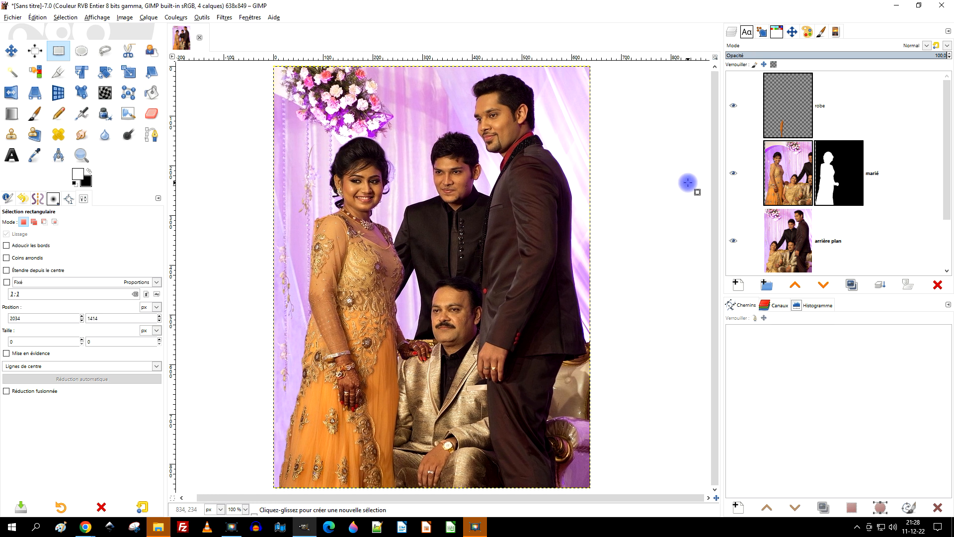